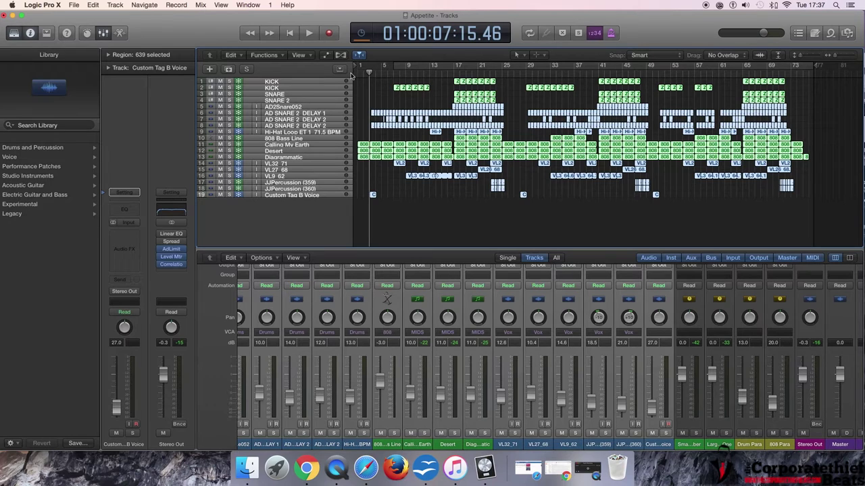
- Mute the Custom Tag B Voice track and set the transport display to Beats & Project
click(315, 80)
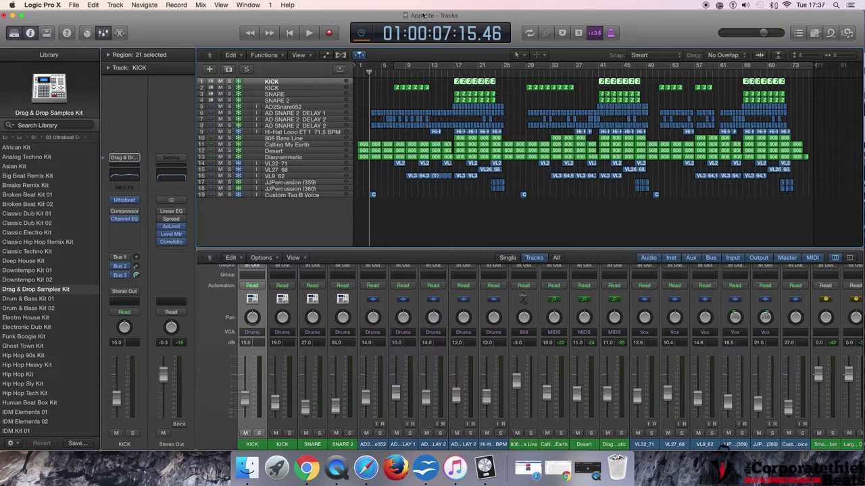
click(220, 195)
click(361, 32)
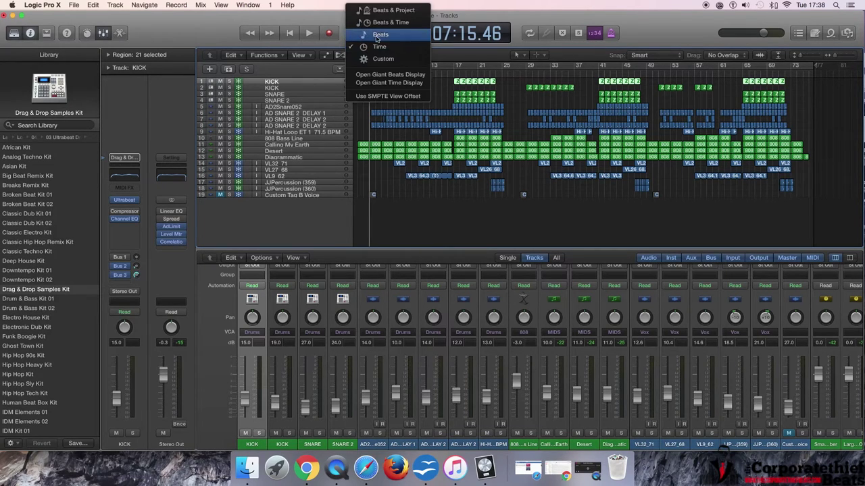
click(386, 10)
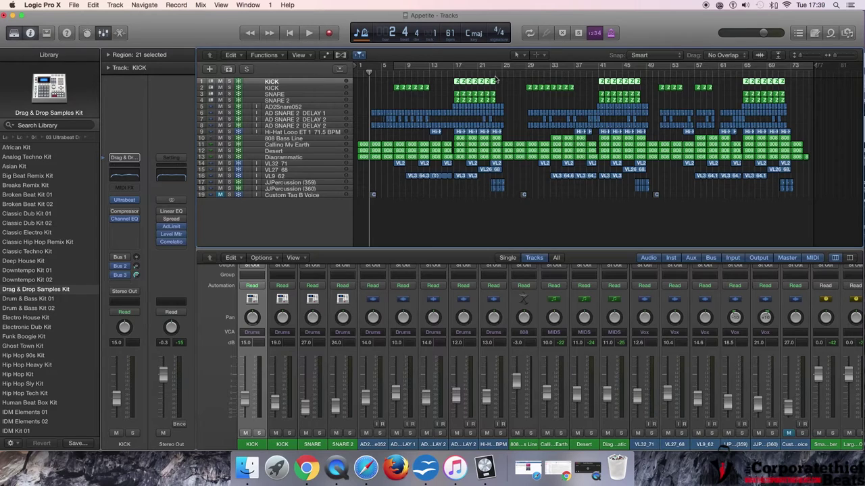
- Solo the Calling My Earth, Desert and Diagrammatic tracks
mouse_move(837, 57)
mouse_down()
mouse_move(801, 56)
mouse_move(843, 58)
mouse_up()
scroll(449, 175, left, 10)
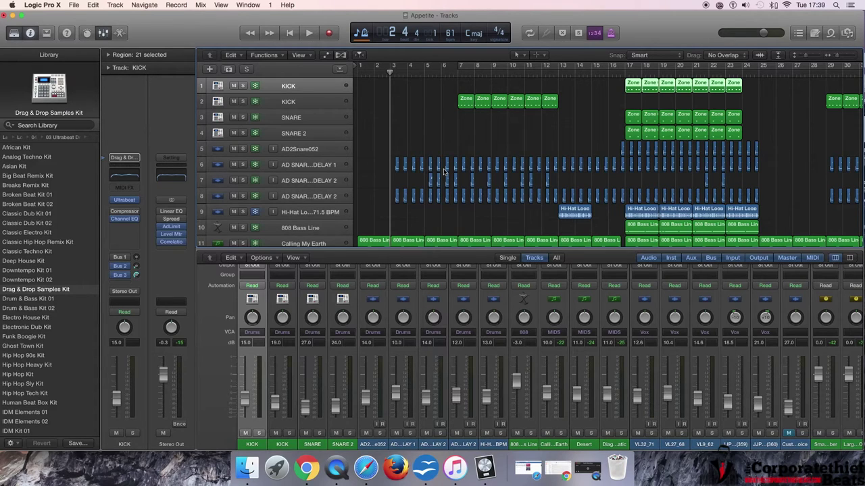
scroll(439, 172, down, 3)
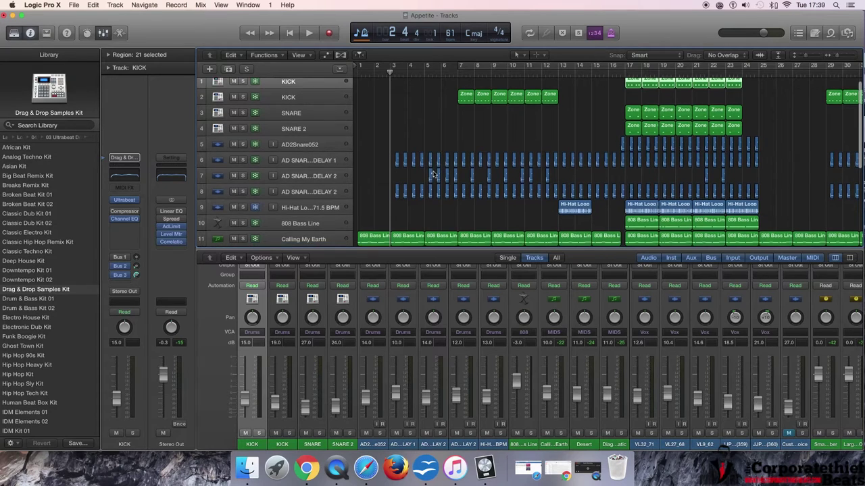
scroll(434, 173, down, 4)
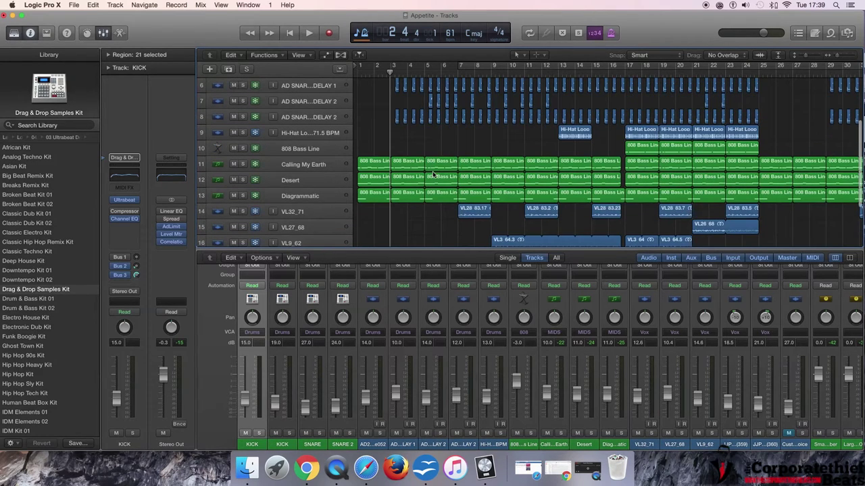
click(243, 164)
click(242, 180)
click(242, 196)
scroll(307, 189, down, 1)
- Hide the mixer and resize the track rows so all 19 tracks fit in the arrangement area
drag(838, 59, 805, 56)
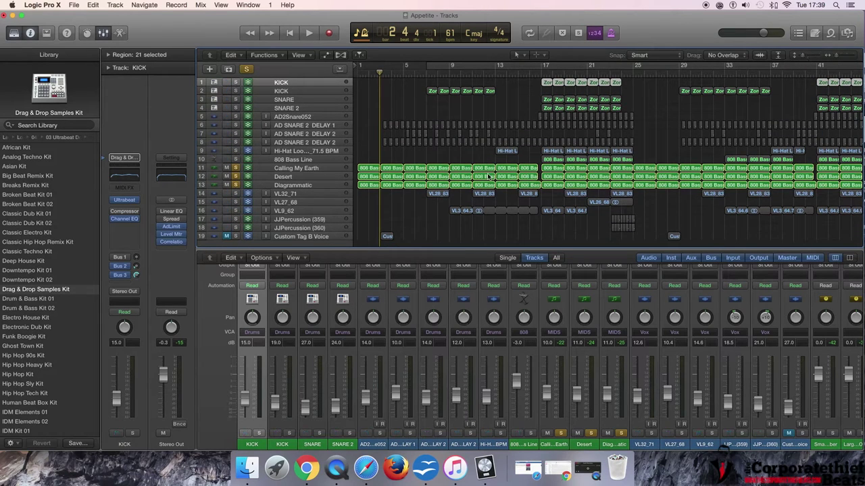
key(x)
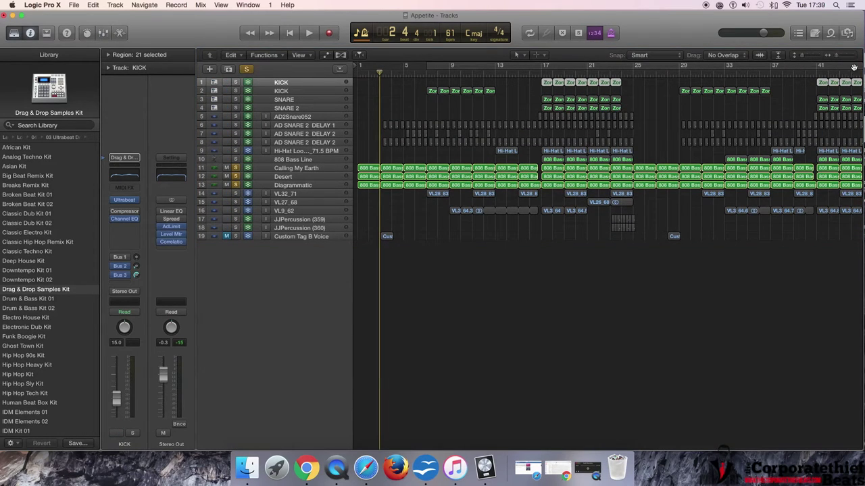
drag(804, 59, 803, 57)
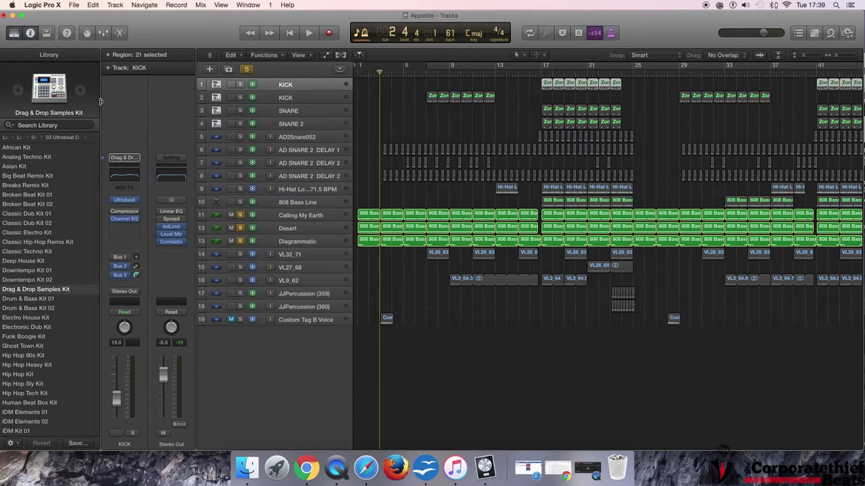
click(99, 182)
click(100, 58)
- Play the three soloed synth tracks together from bar 1 to about bar 5
click(357, 74)
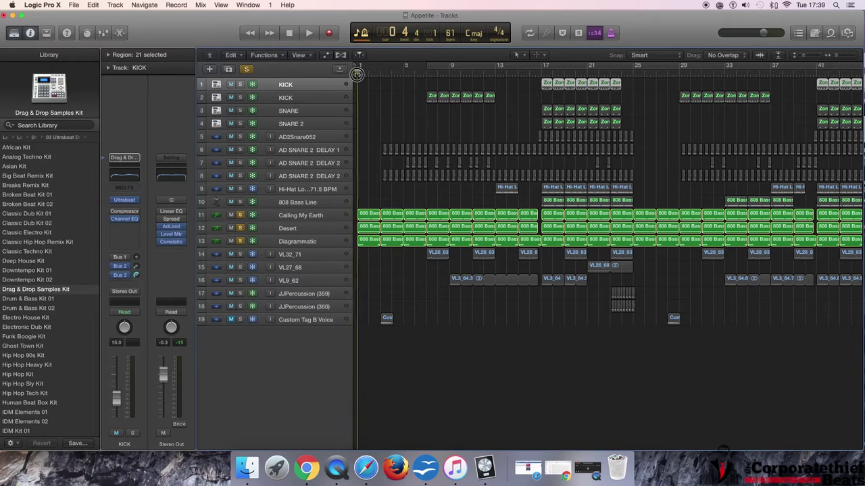
key(space)
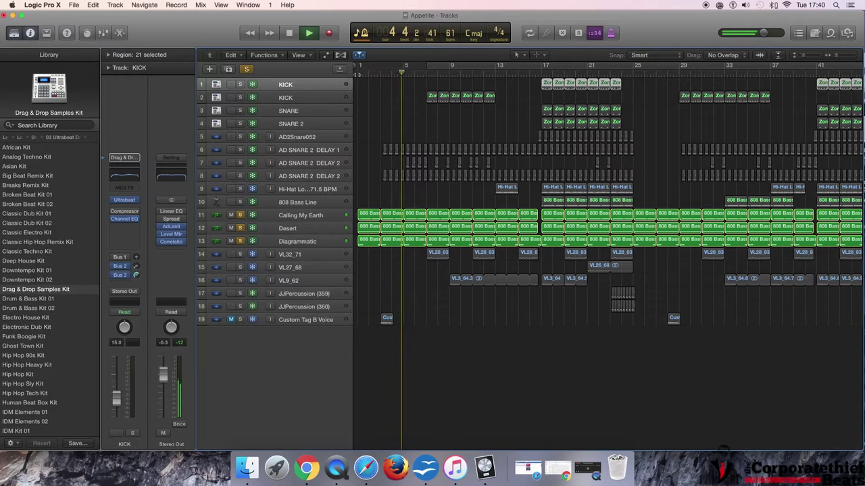
key(space)
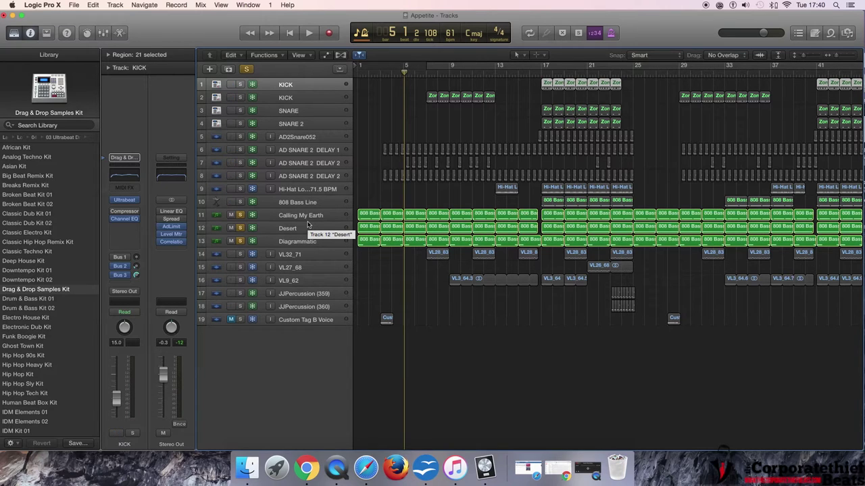
- Unsolo Diagrammatic and Desert, and play Calling My Earth alone from bar 1
click(240, 241)
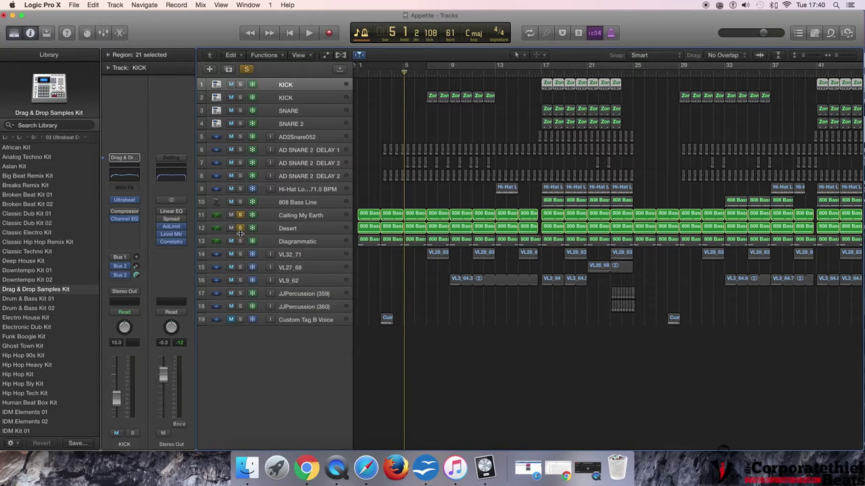
click(239, 228)
click(358, 76)
key(space)
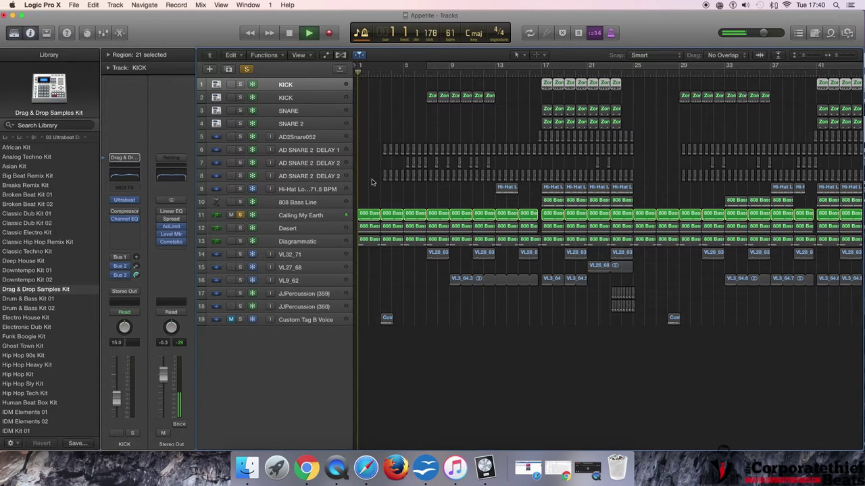
- Open the first 808 Bass Line region on the Calling My Earth track in the Piano Roll and stop playback
click(372, 215)
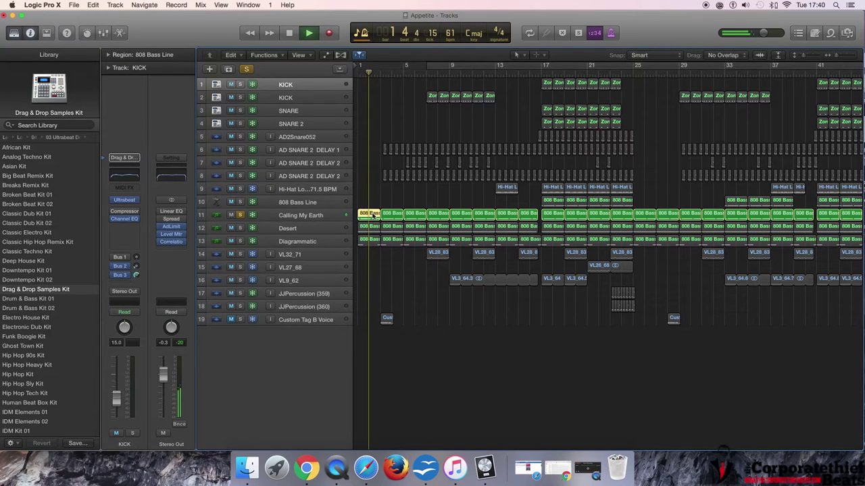
double_click(373, 215)
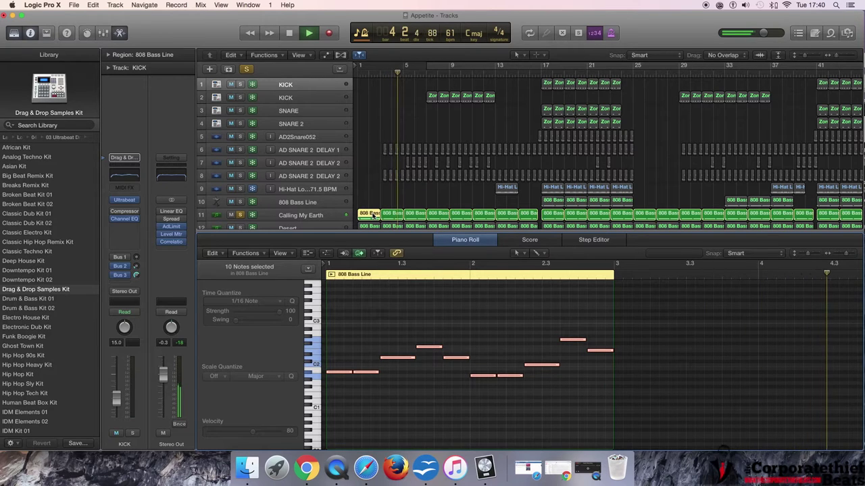
key(space)
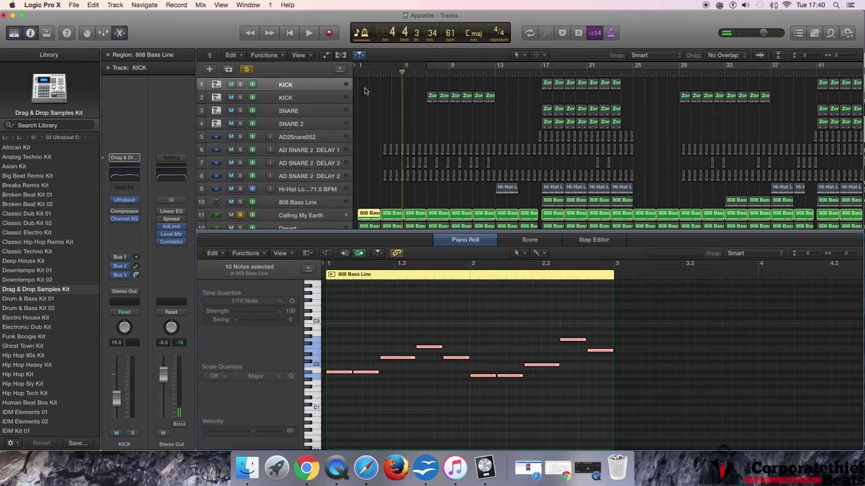
- Select the Calling My Earth track and inspect its Channel EQ curve, closing the plug-in window when done
click(130, 175)
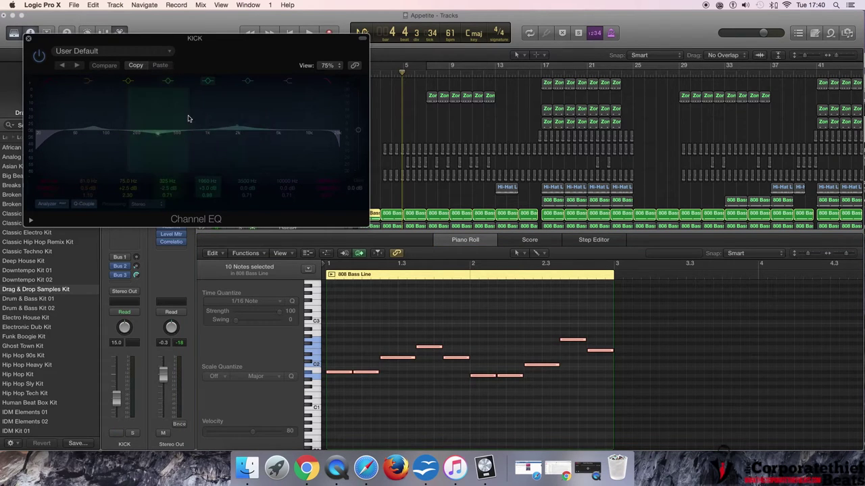
click(28, 38)
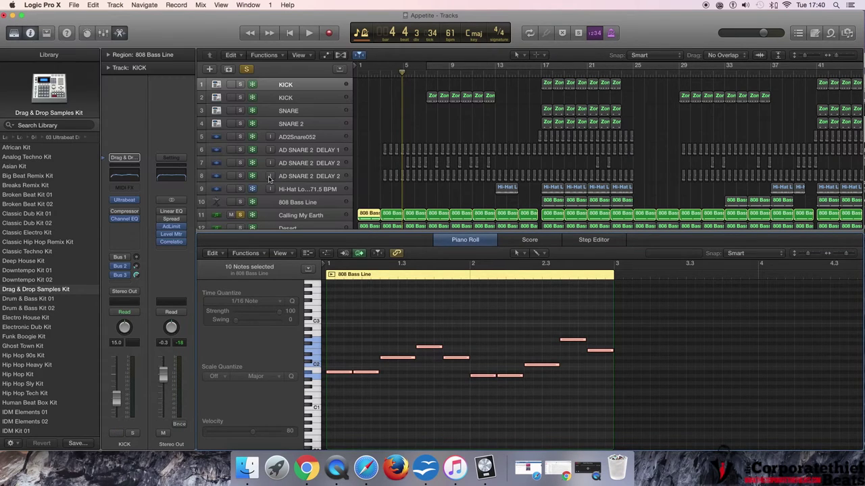
click(305, 215)
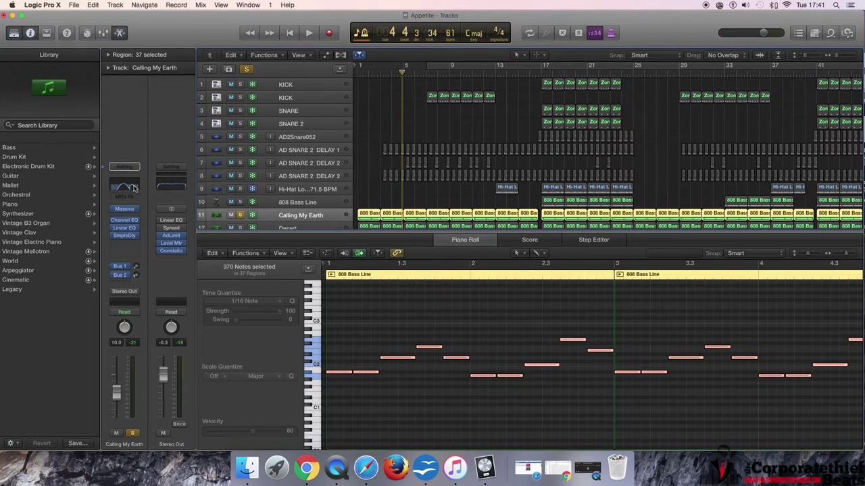
click(133, 188)
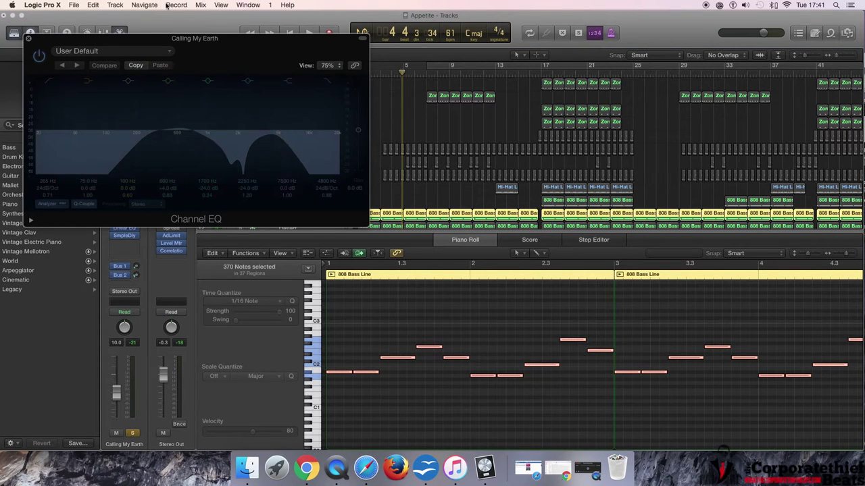
click(29, 39)
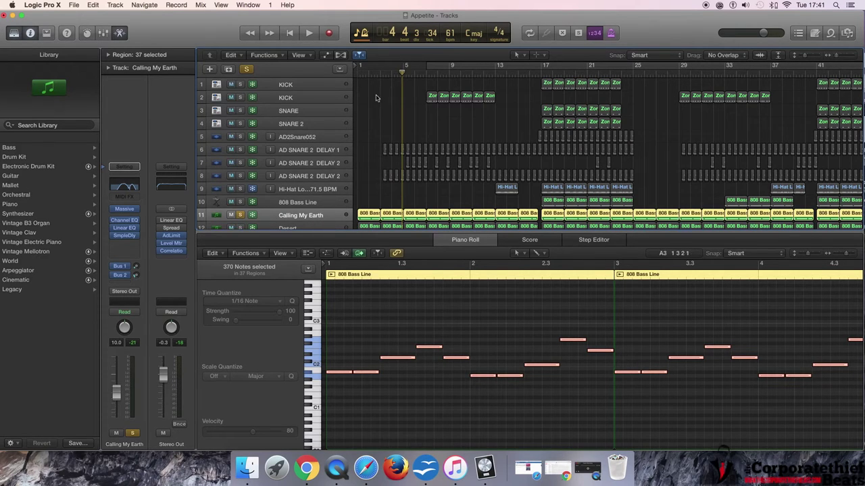
- Play the Calling My Earth melody from bar 1 to bar 3
click(360, 73)
key(space)
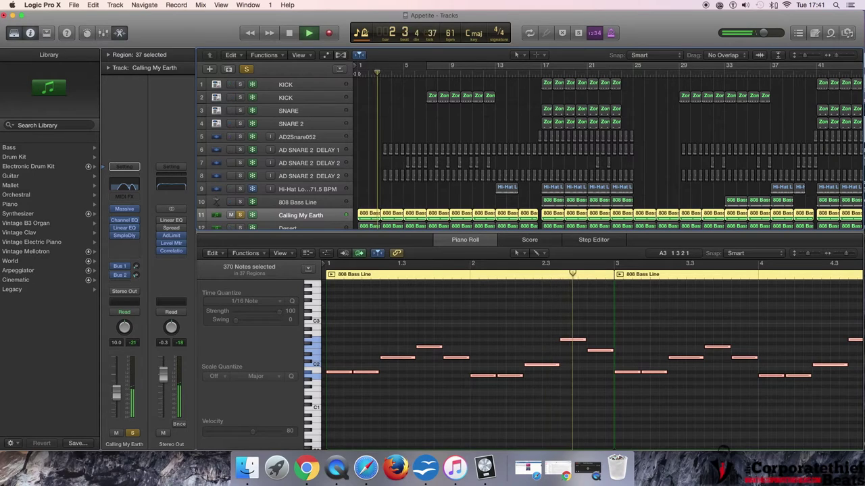
key(space)
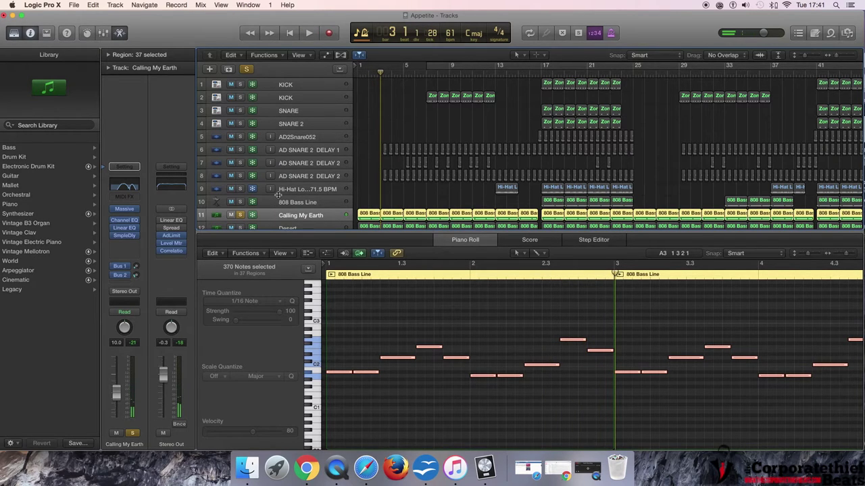
- Bring back the mixer, then solo Desert alongside Calling My Earth and play both from the start
key(x)
click(240, 228)
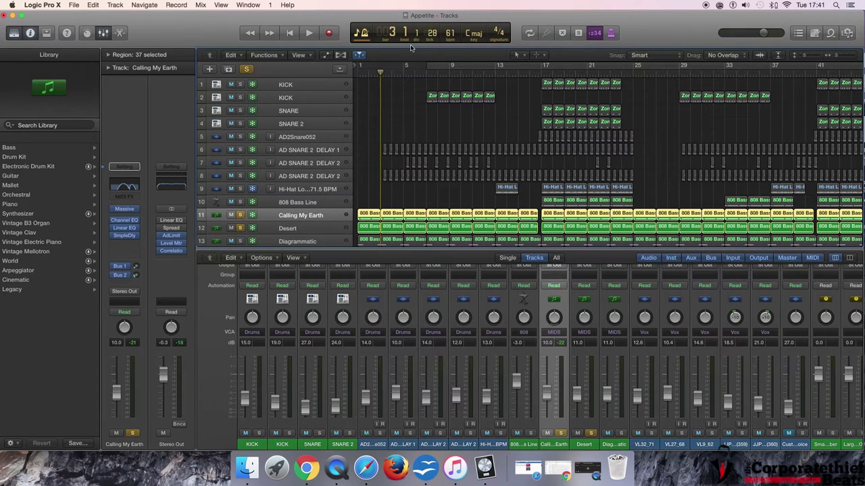
key(Return)
key(space)
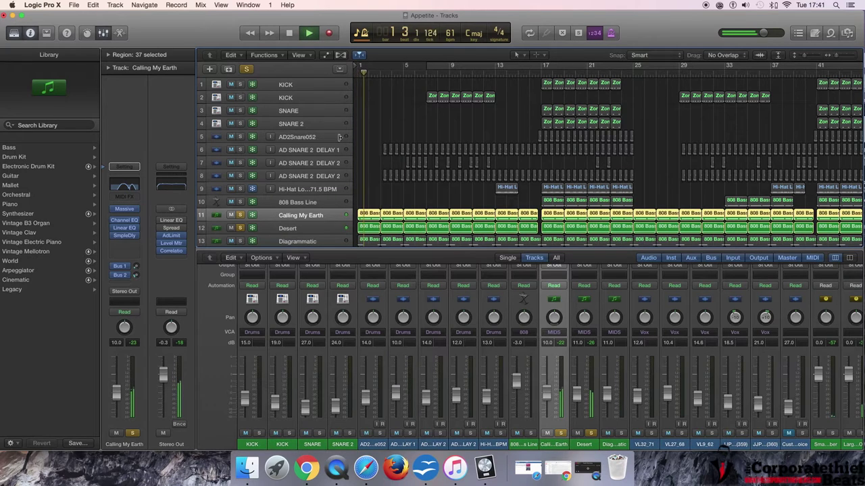
key(space)
- Unsolo Calling My Earth and play the Desert track alone from bar 1
click(231, 215)
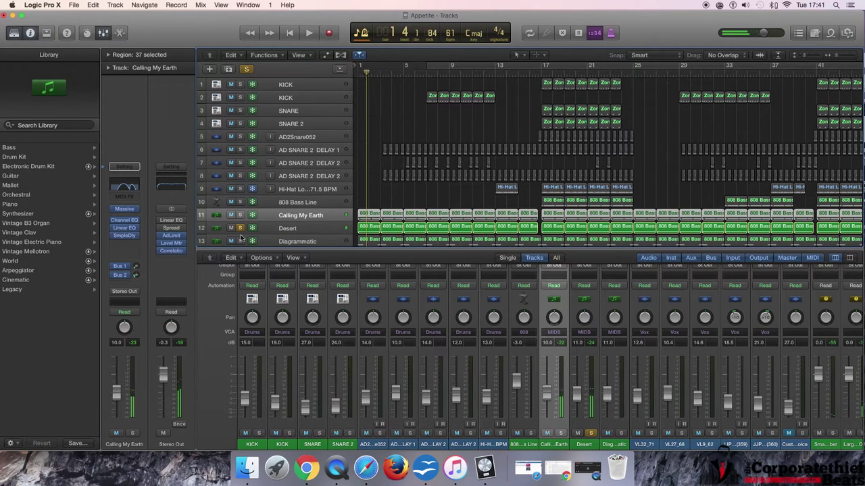
click(310, 231)
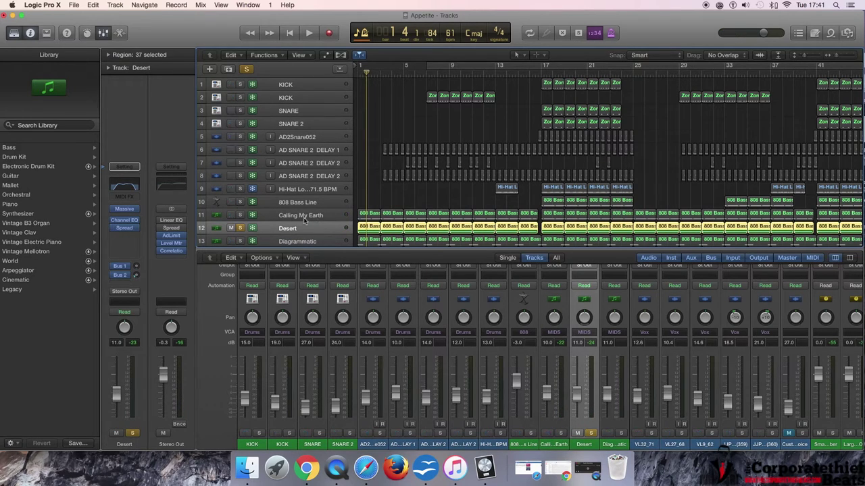
click(358, 73)
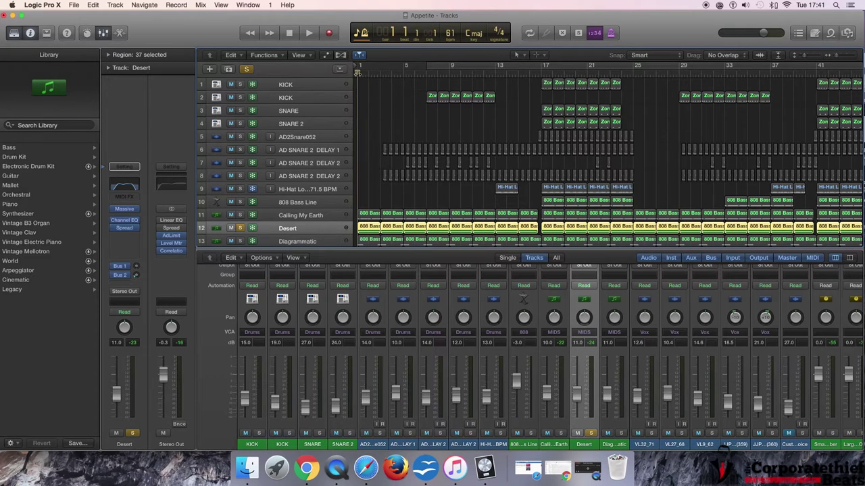
key(space)
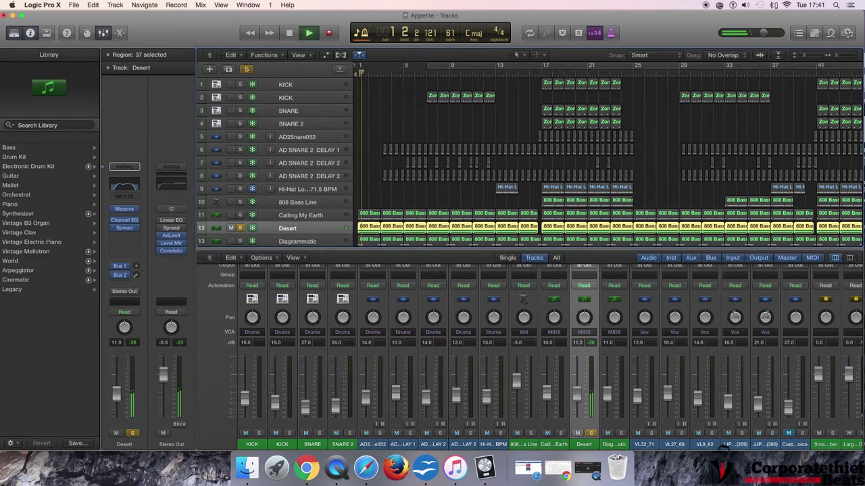
- Inspect the Channel EQ curve on the Desert track and close the plug-in window
click(134, 186)
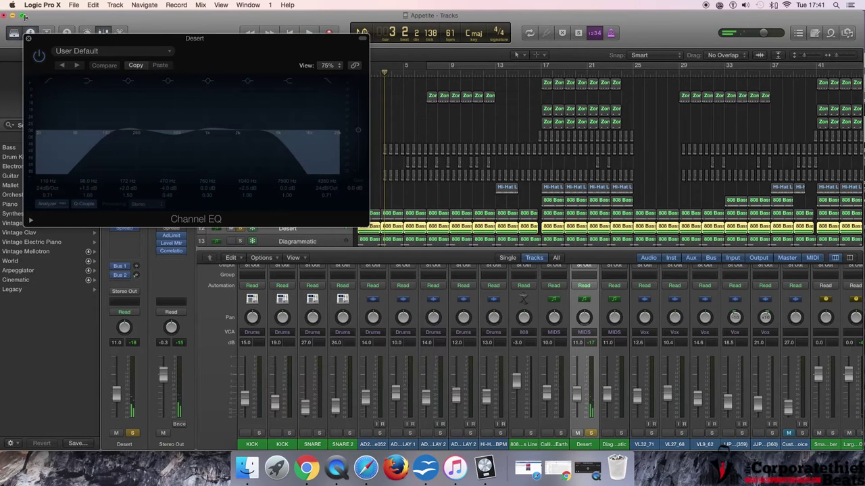
click(29, 39)
click(30, 33)
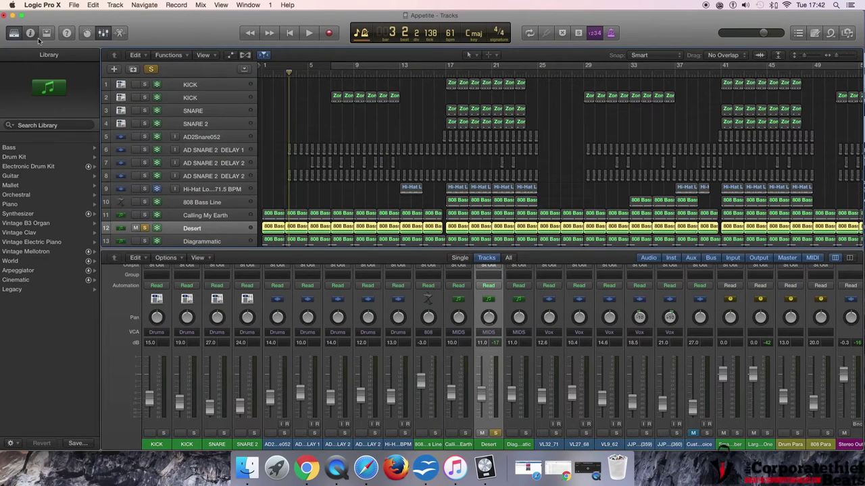
key(i)
- Solo Calling My Earth with Desert and play both from bar 1, selecting the first region on each track
click(358, 72)
key(space)
key(space)
key(space)
click(240, 214)
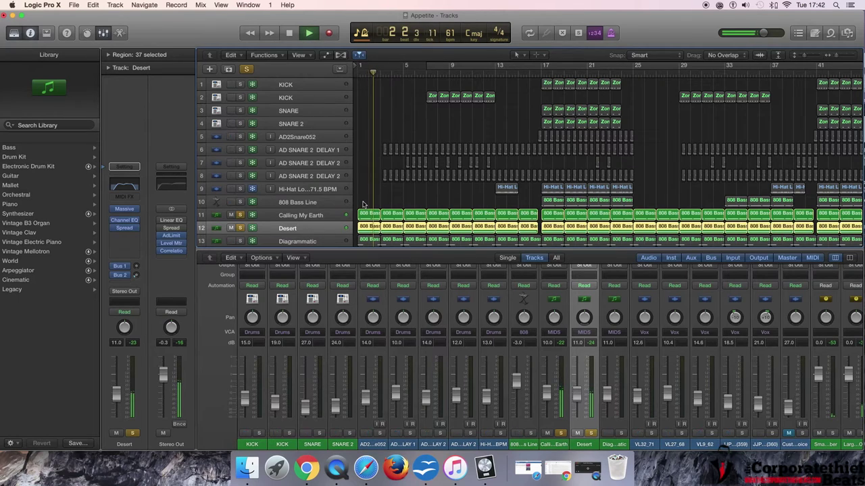
drag(357, 199, 368, 227)
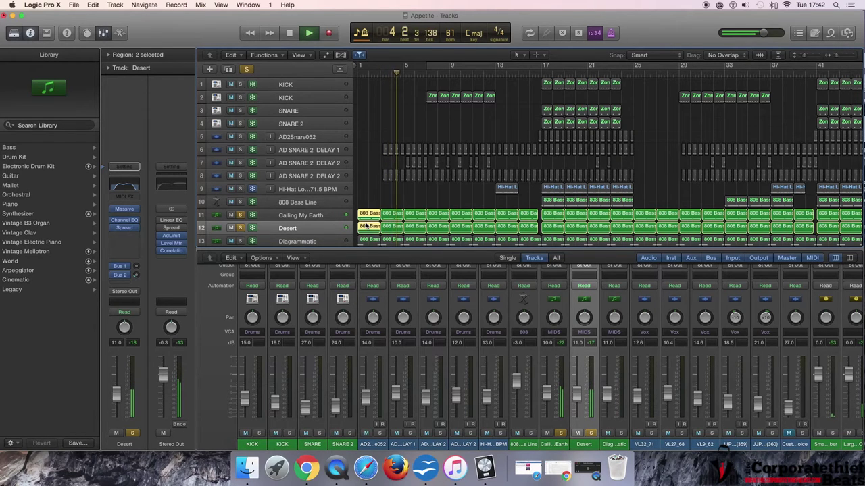
key(space)
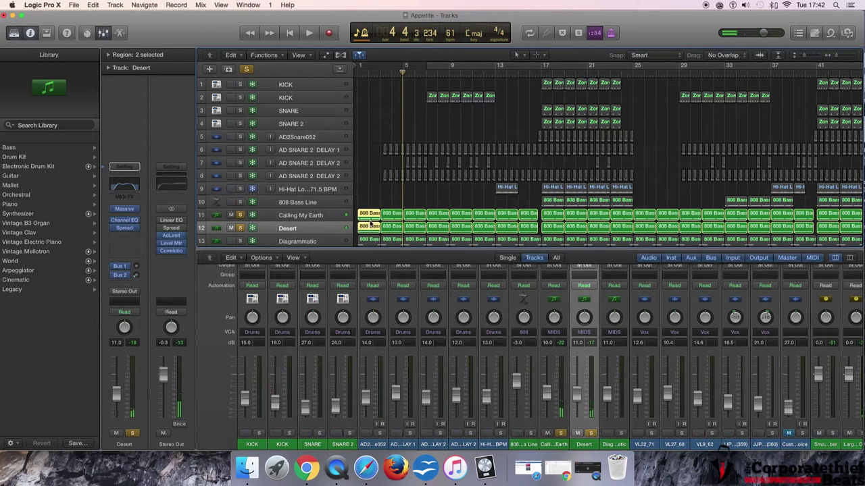
- Compare the notes of the first Desert and Calling My Earth regions in the Piano Roll, then select the whole Desert track
click(369, 229)
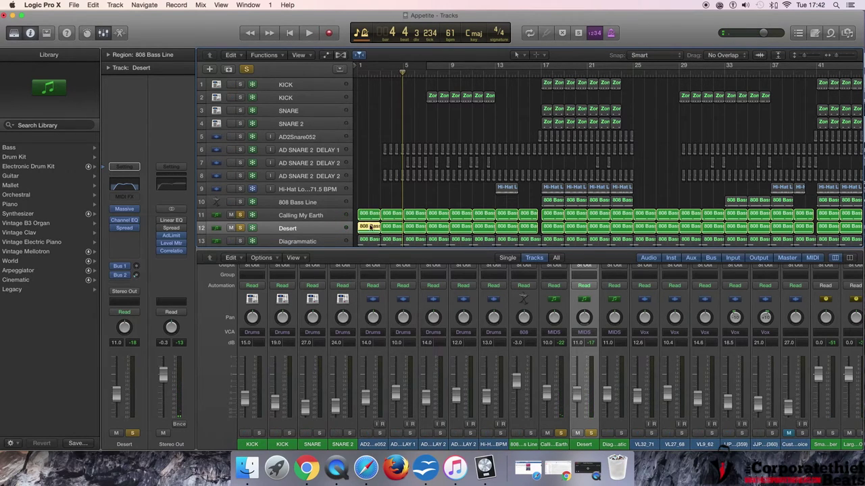
double_click(370, 228)
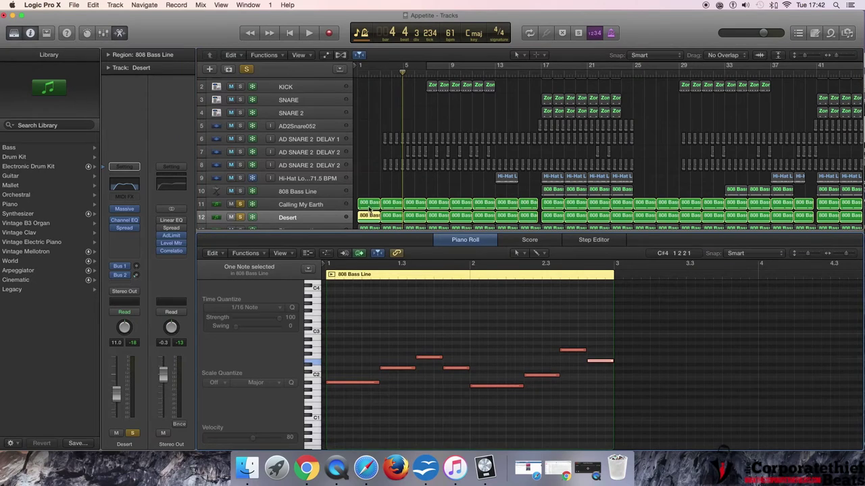
click(369, 204)
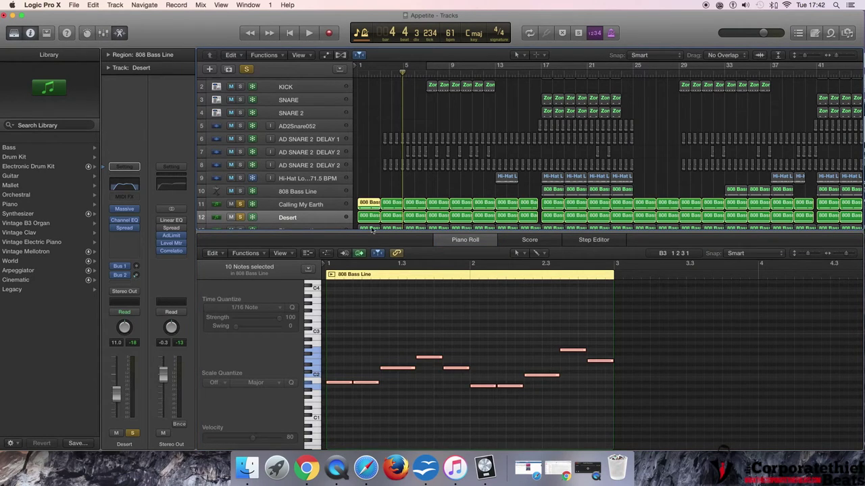
click(370, 217)
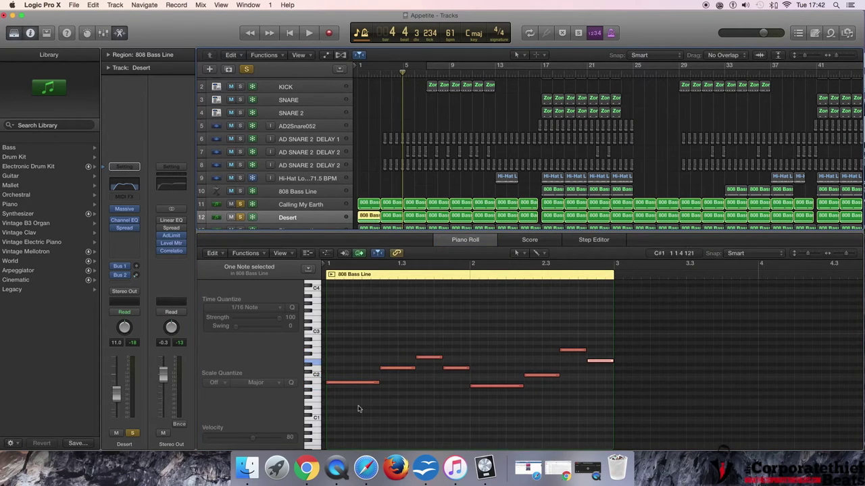
click(369, 204)
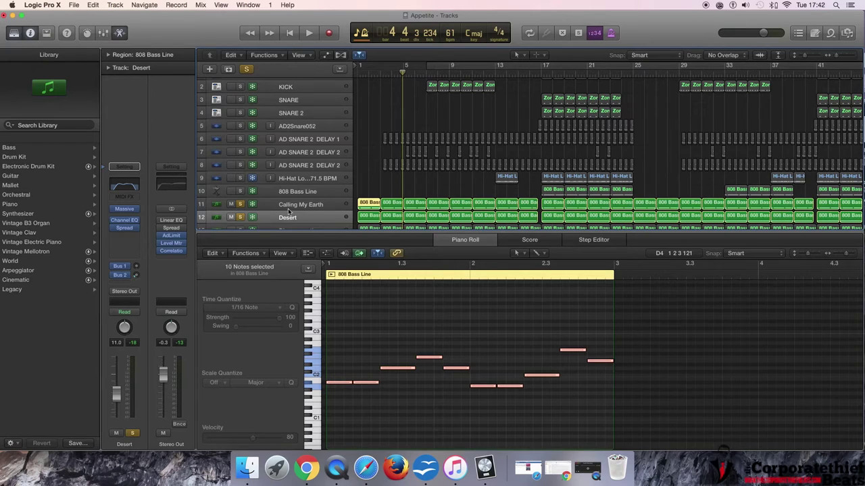
click(291, 206)
click(290, 217)
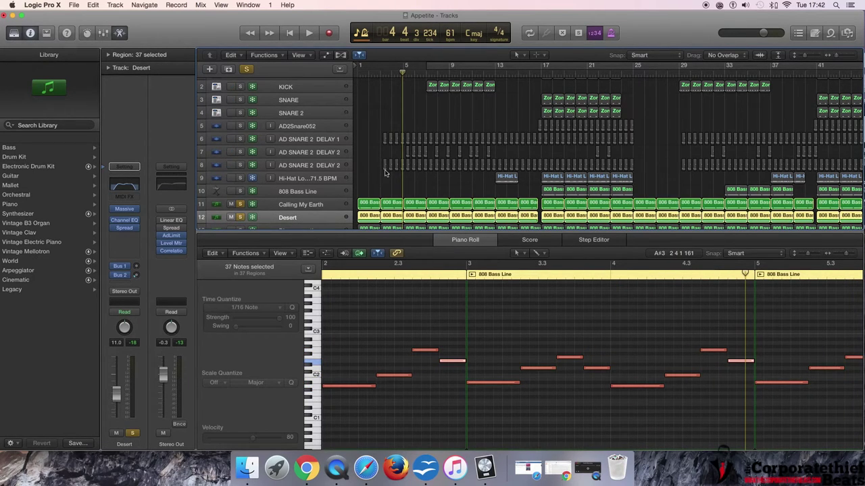
- Solo the Diagrammatic track, unsolo Desert and Calling My Earth, and start playback from bar 1
scroll(292, 196, down, 2)
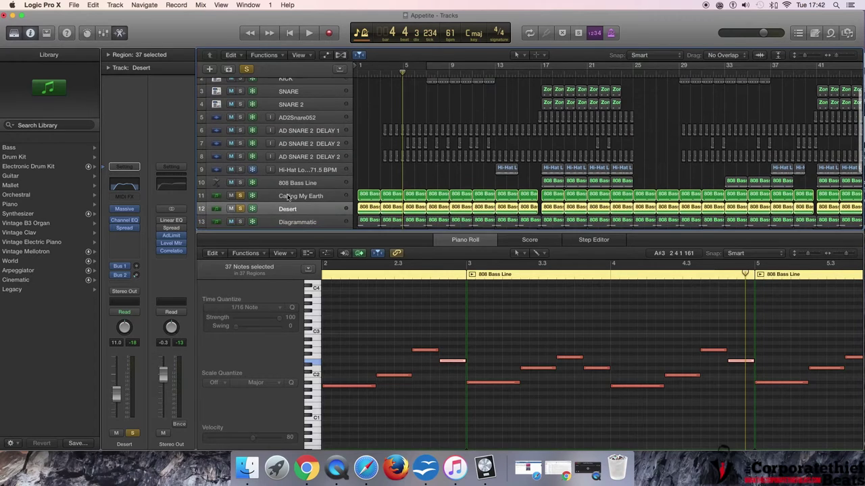
scroll(291, 200, down, 1)
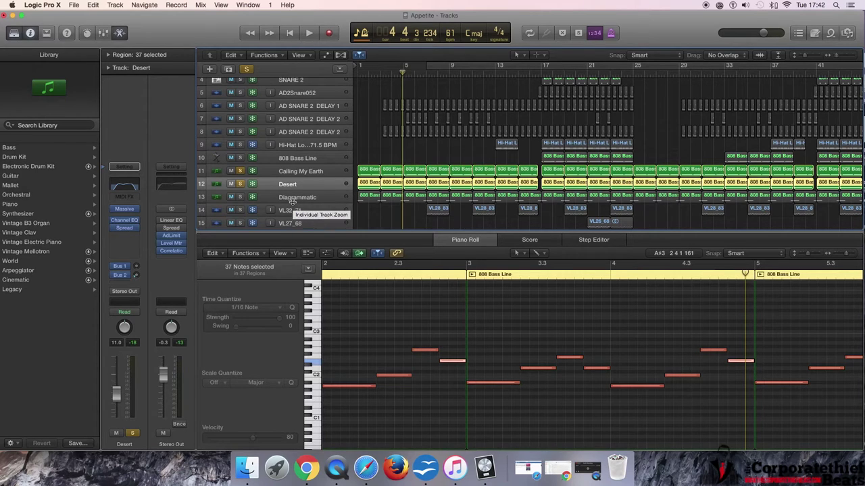
click(240, 197)
click(240, 184)
click(240, 171)
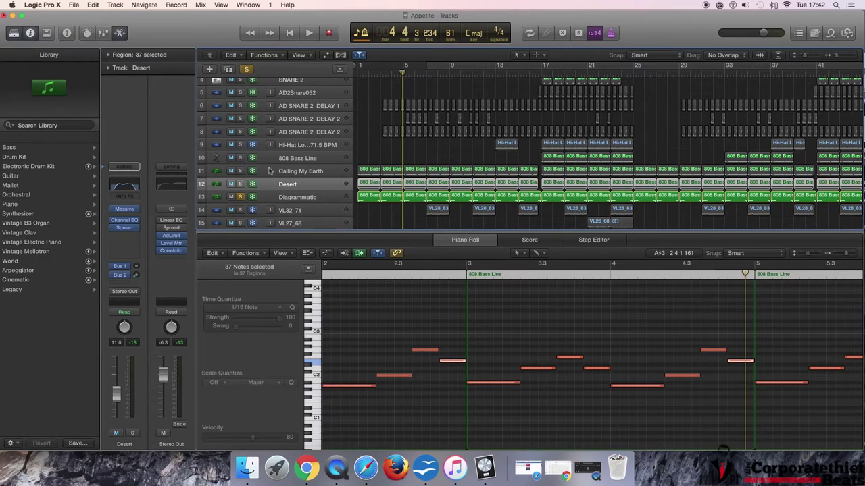
key(Return)
key(space)
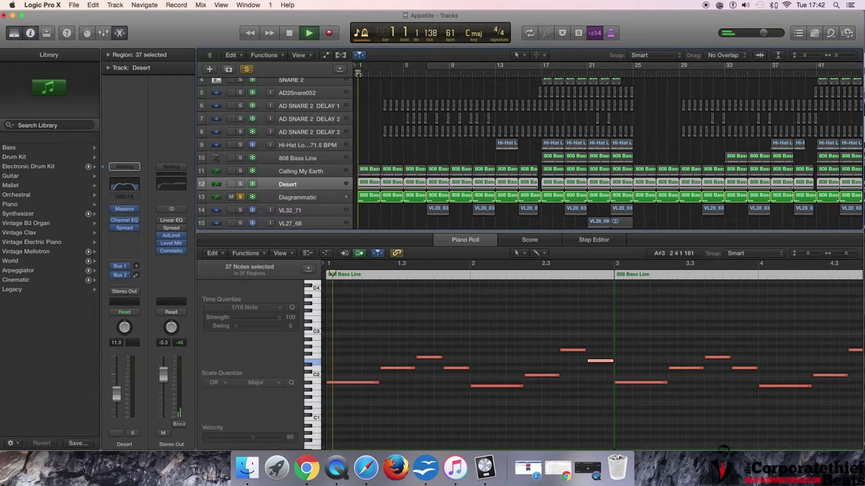
- View the notes of the first Diagrammatic region in the Piano Roll during playback and stop
click(369, 196)
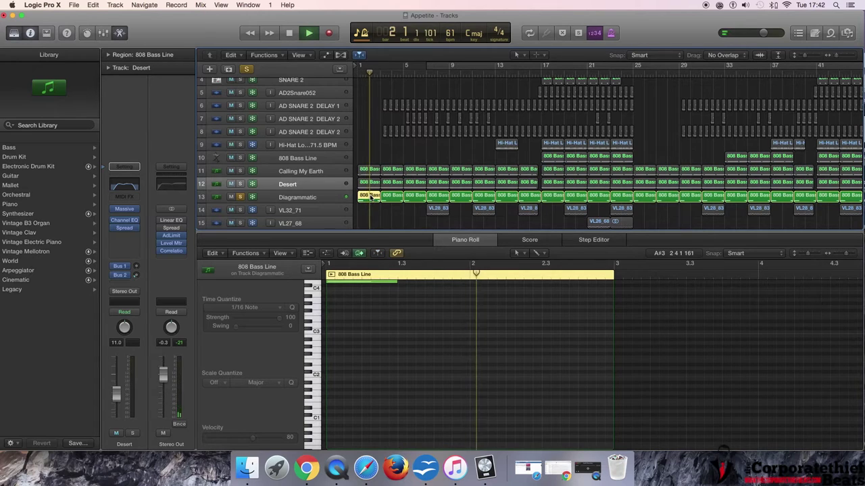
scroll(446, 312, up, 5)
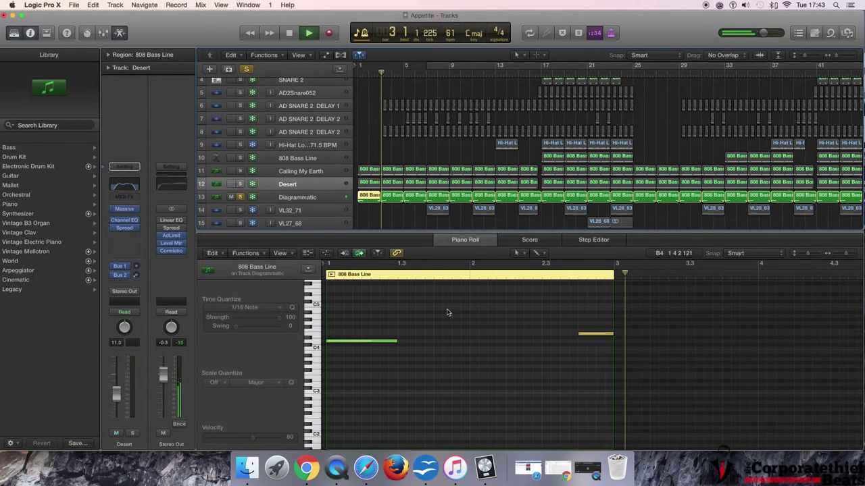
key(space)
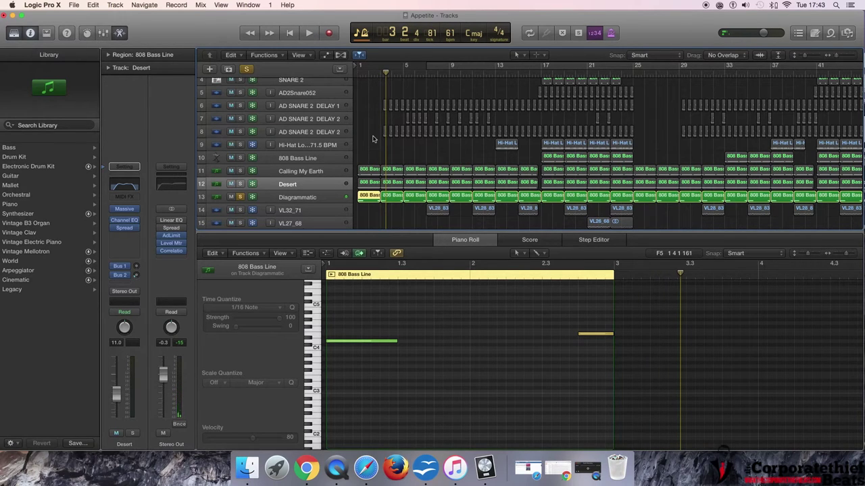
- Inspect the Channel EQ curve on the Diagrammatic track and close the plug-in window
click(308, 200)
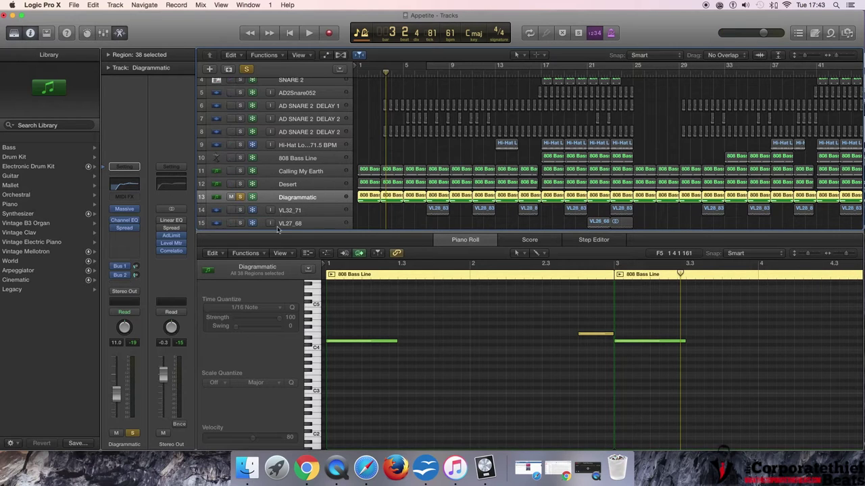
click(126, 184)
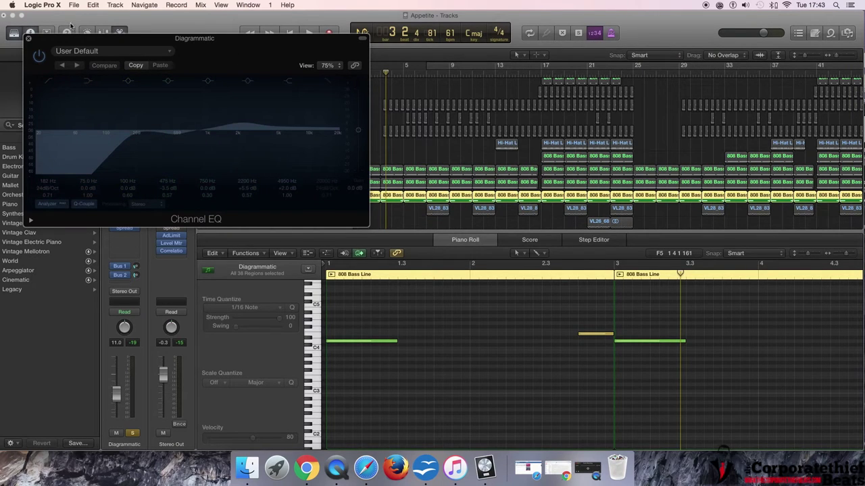
click(29, 40)
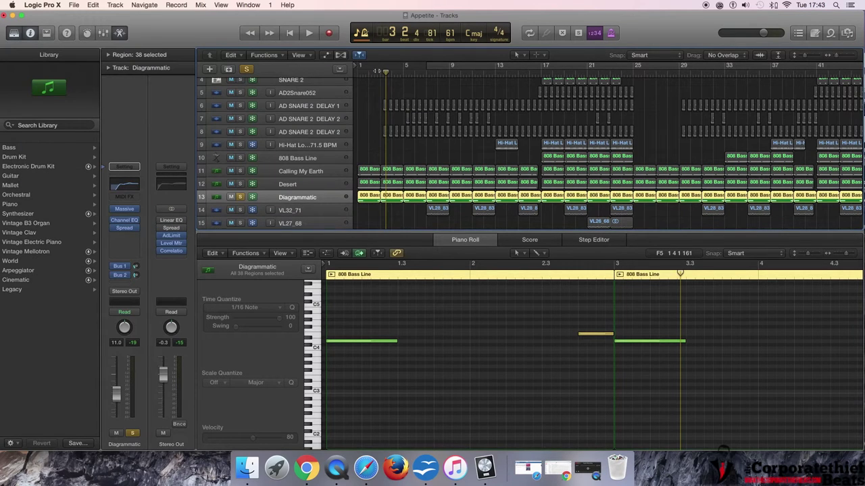
- Solo Desert and Calling My Earth together with Diagrammatic and audition all three from bar 1
click(233, 184)
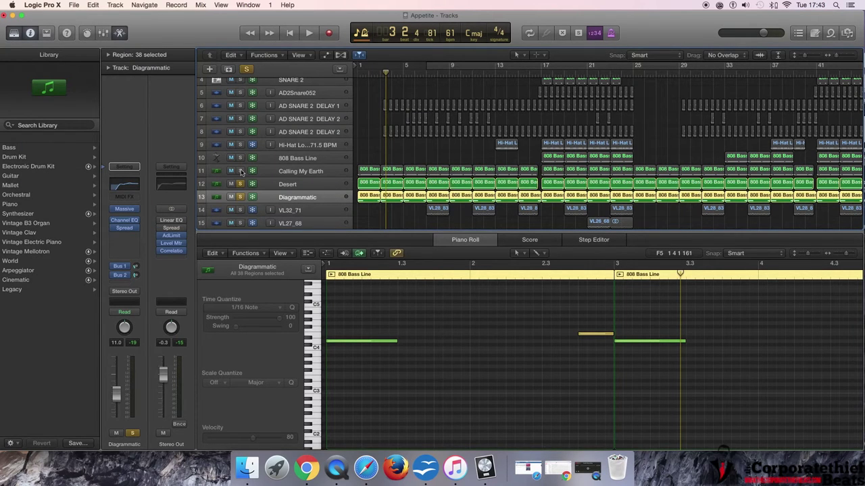
click(240, 172)
key(Return)
key(space)
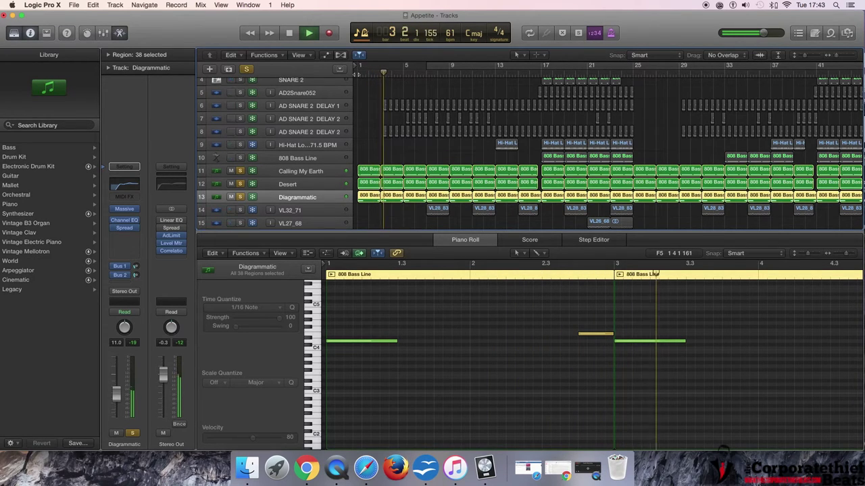
key(space)
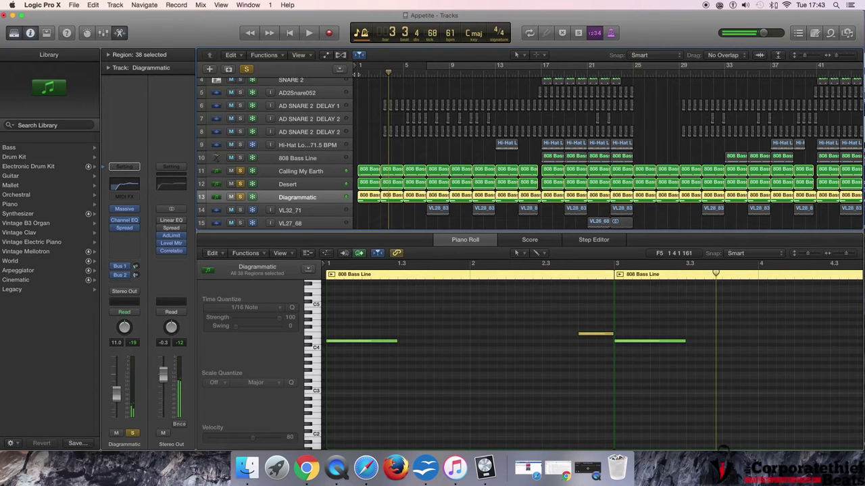
- Close the lower editor area and add the three AD SNARE 2 DELAY tracks (6, 7 and 8) to the solo
key(x)
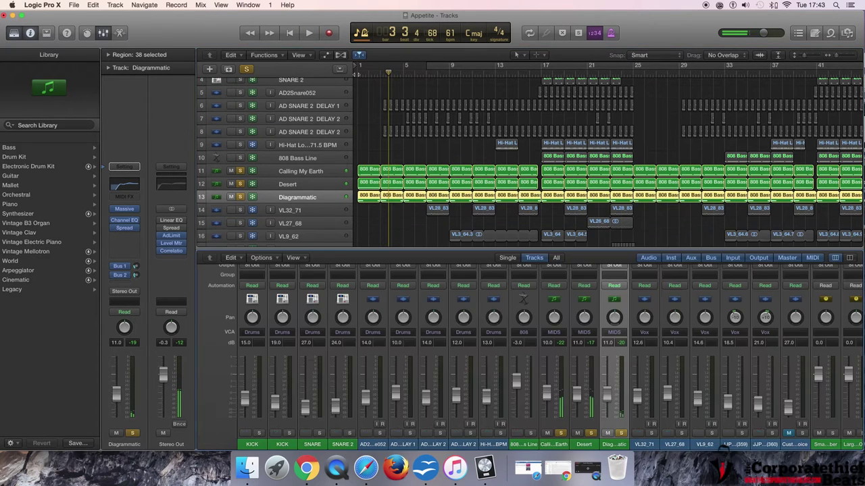
key(x)
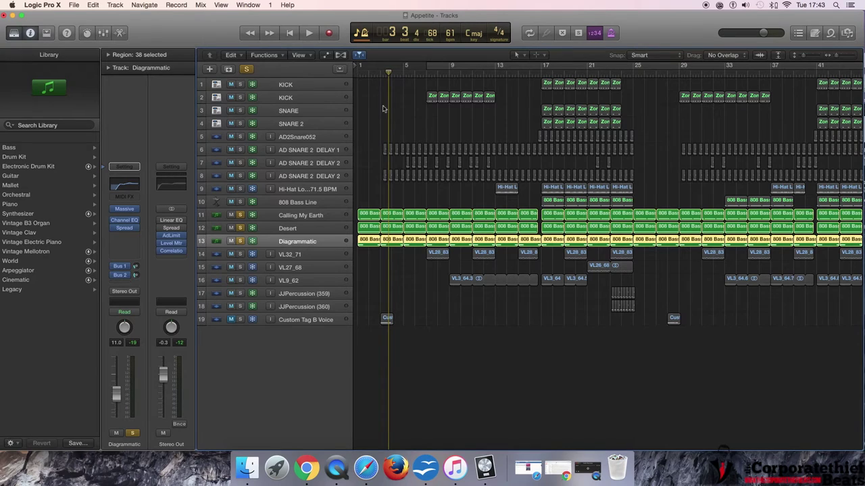
click(240, 175)
click(240, 162)
click(239, 150)
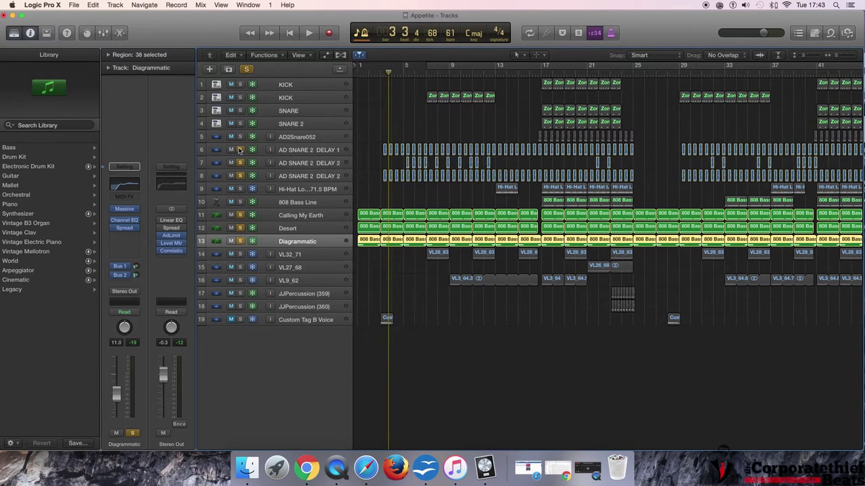
- Select the AD SNARE 2 DELAY 1 track, enlarge its snare regions and place the playhead at bar 3 beat 2
click(291, 150)
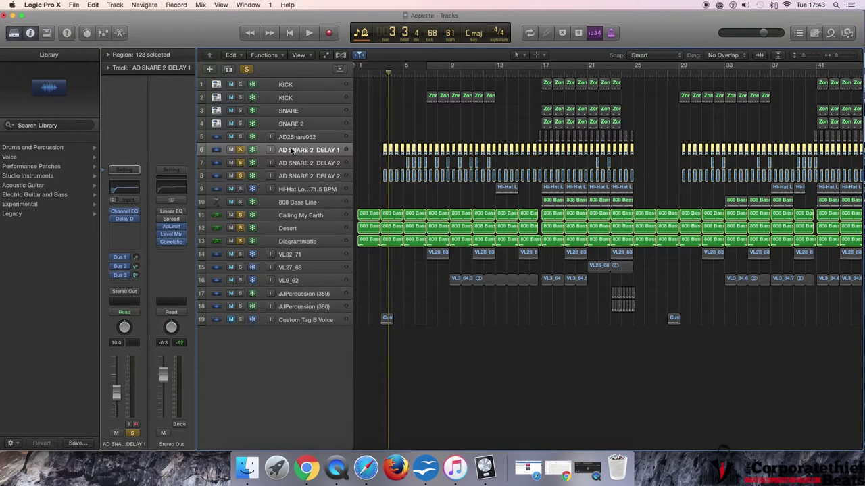
click(807, 56)
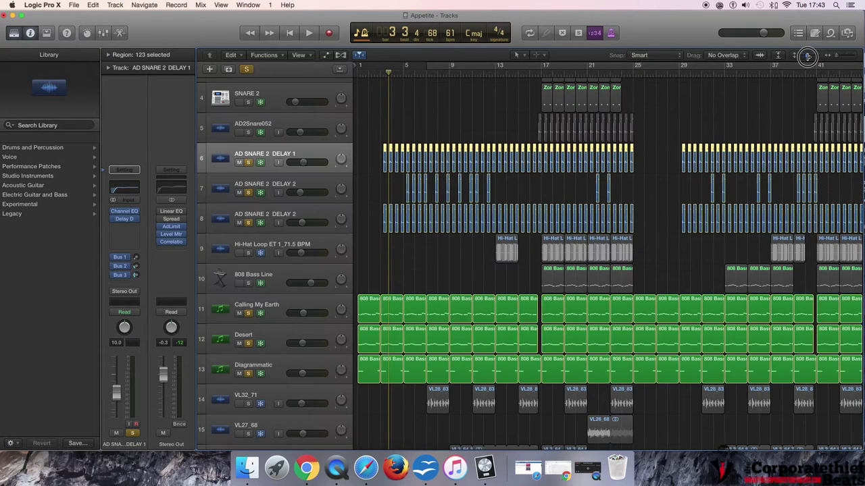
click(843, 56)
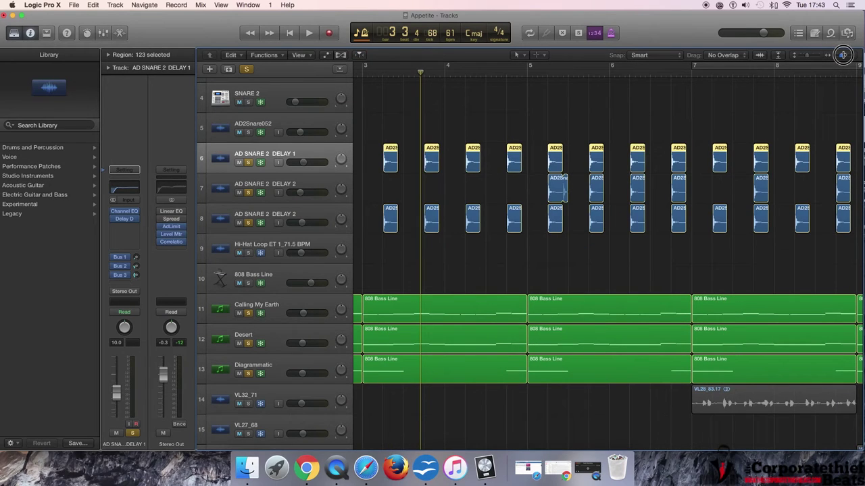
click(381, 75)
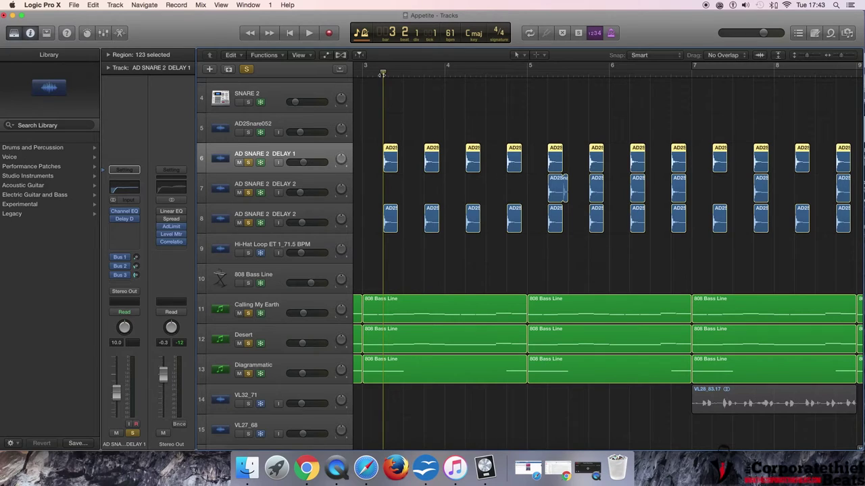
- Unsolo both AD SNARE 2 DELAY 2 tracks and audition AD SNARE 2 DELAY 1 with the synths from bar 3 beat 2
mouse_move(125, 221)
click(240, 222)
click(246, 193)
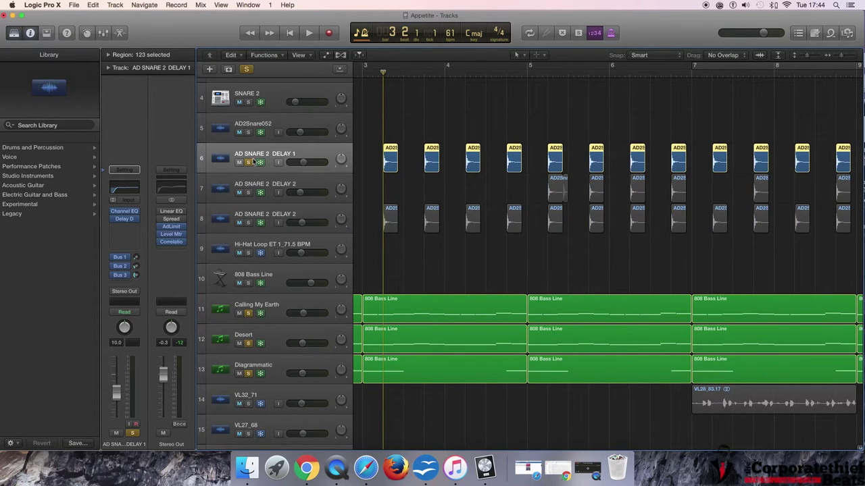
click(381, 74)
drag(841, 58, 811, 59)
key(space)
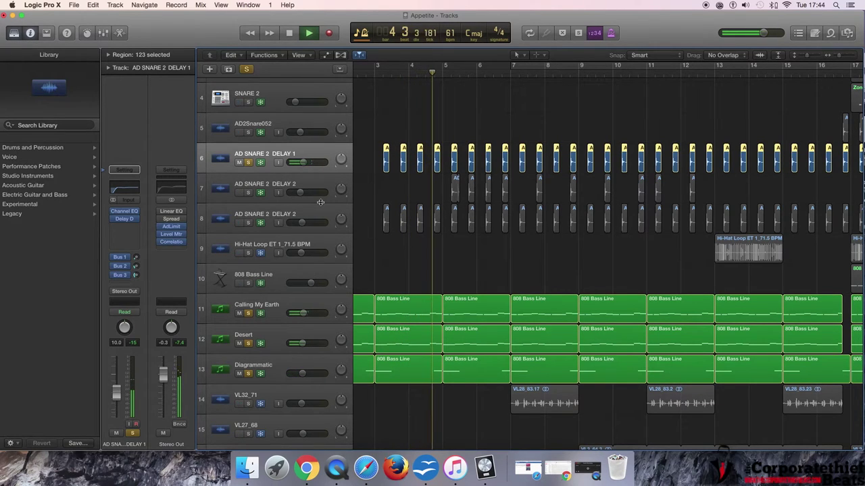
key(space)
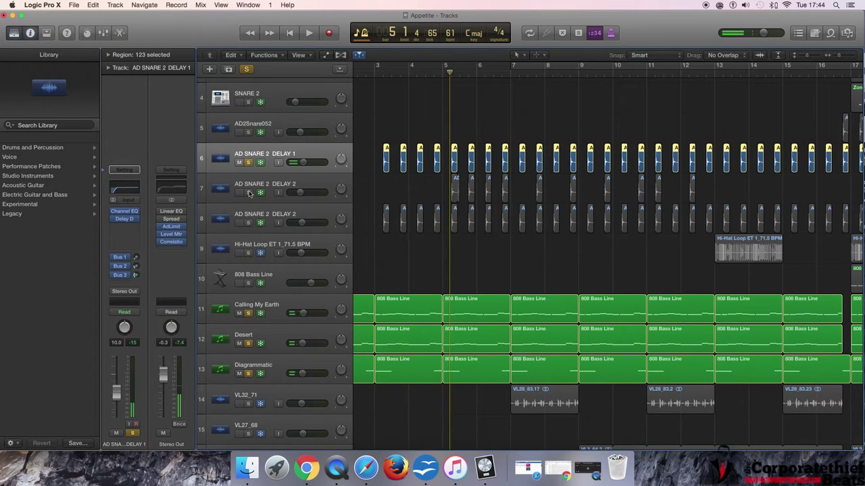
- Solo the AD SNARE 2 DELAY 2 track in row 7, cycle bars 5 to 7 and start playback
click(248, 192)
drag(443, 66, 512, 67)
key(space)
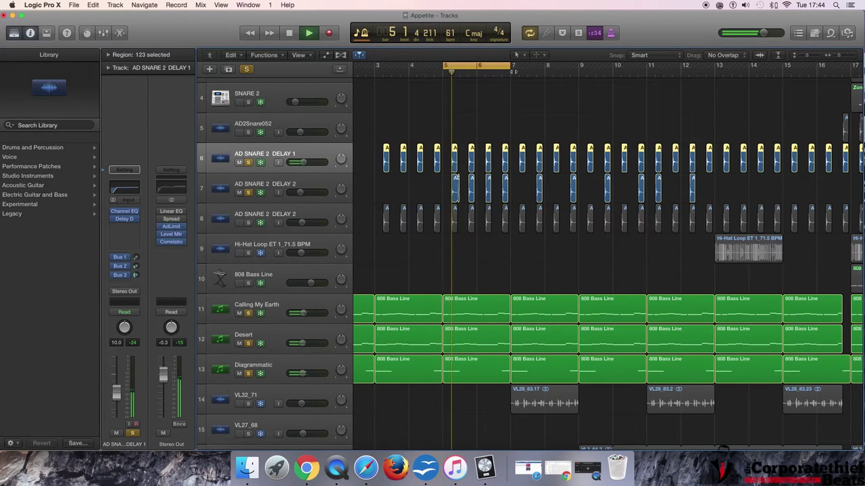
- Audition the loop without AD SNARE 2 DELAY 1, then stop and solo that track again
click(249, 163)
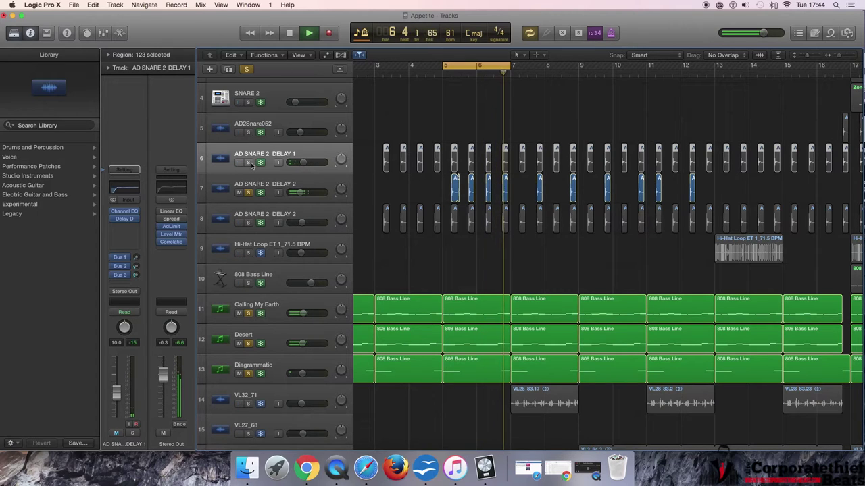
key(space)
click(248, 163)
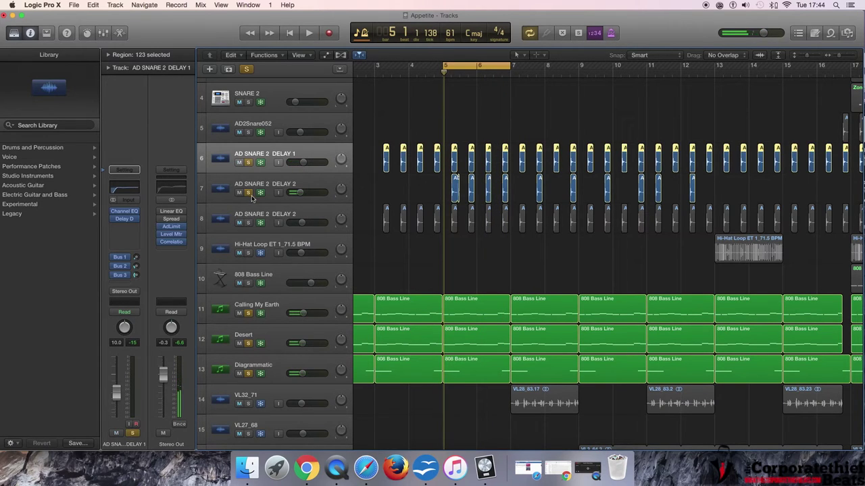
- Switch the solo from the row 7 AD SNARE 2 DELAY 2 track to the one in row 8 and play the cycle briefly
click(248, 193)
click(248, 223)
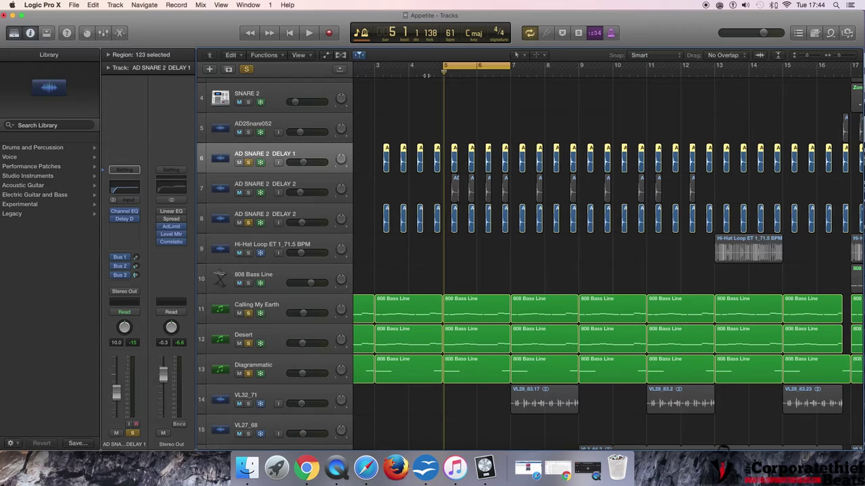
key(space)
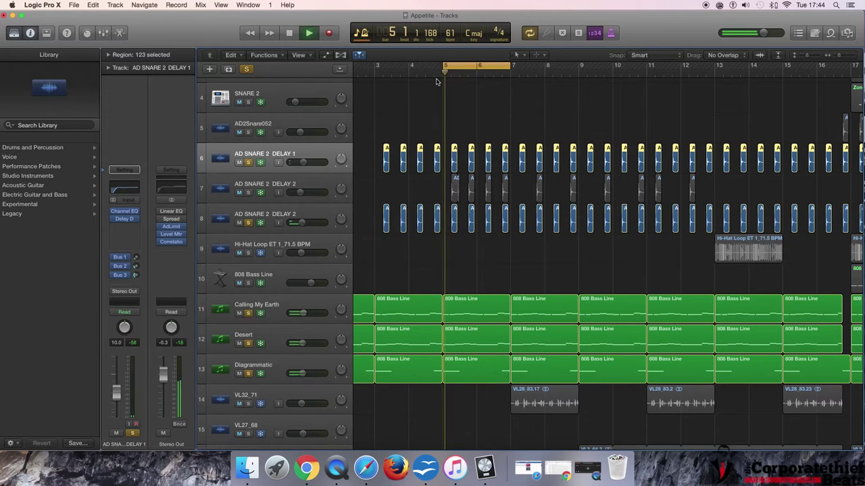
key(space)
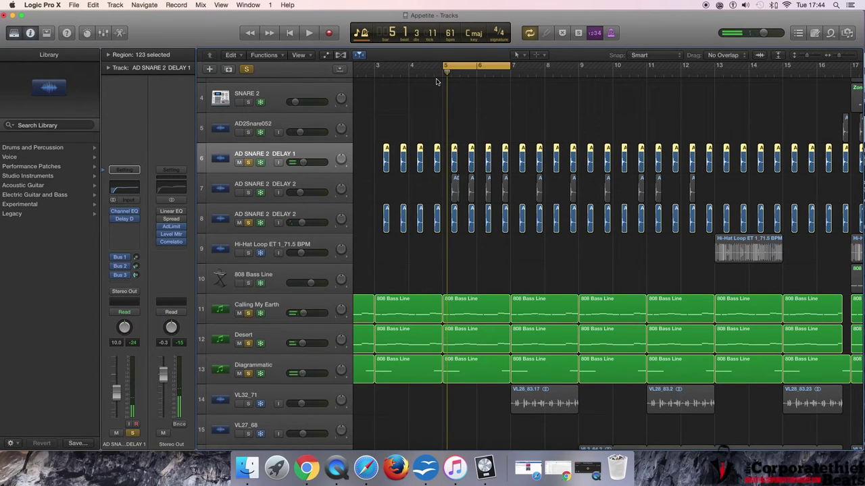
- Unsolo AD SNARE 2 DELAY 1 and audition the cycle with the row 8 AD SNARE 2 DELAY 2 track and the synths
key(space)
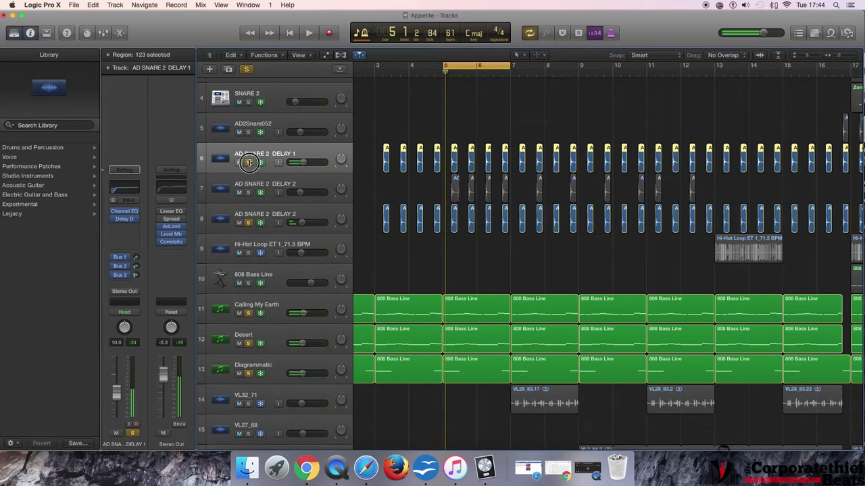
click(248, 163)
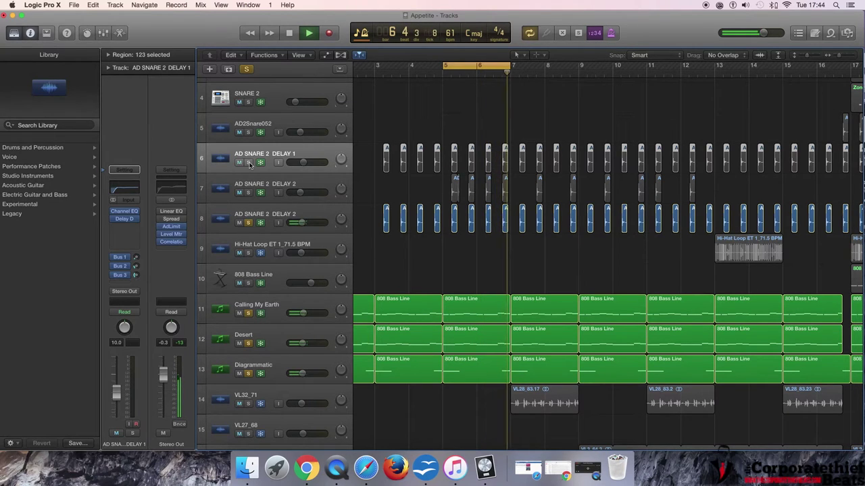
key(space)
- Solo the row 7 and row 6 snare delay tracks too, audition all three together, and turn off cycle mode
click(248, 192)
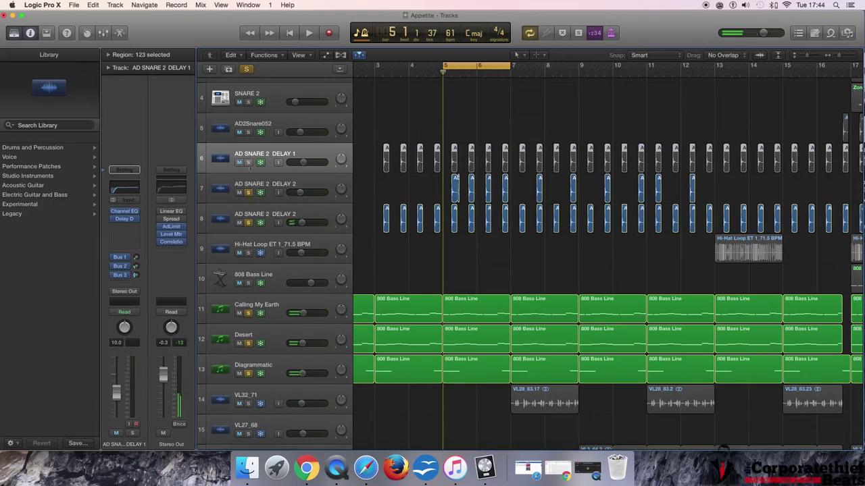
click(248, 163)
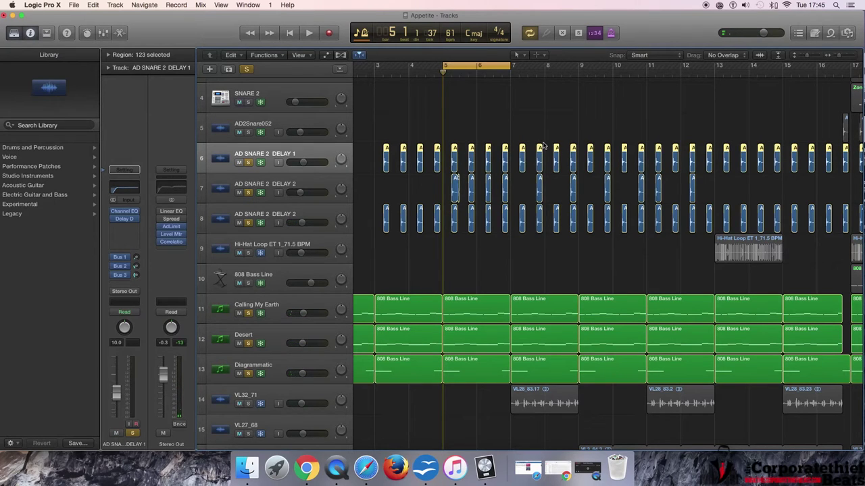
key(space)
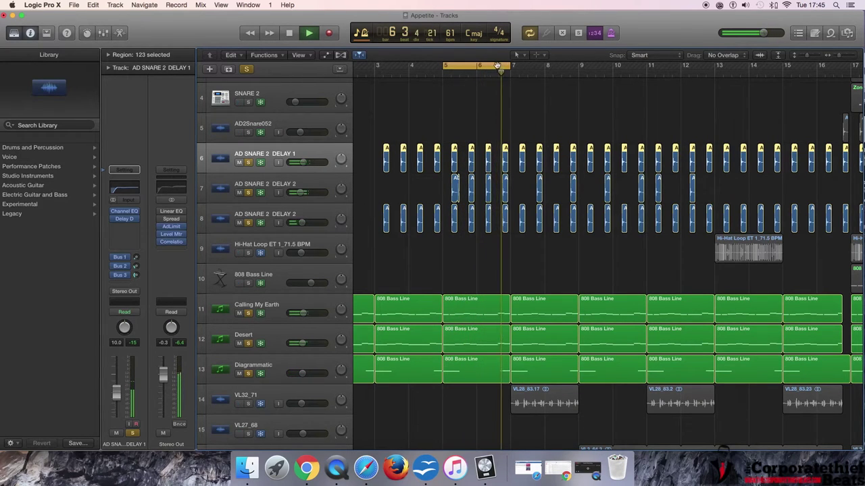
key(c)
key(space)
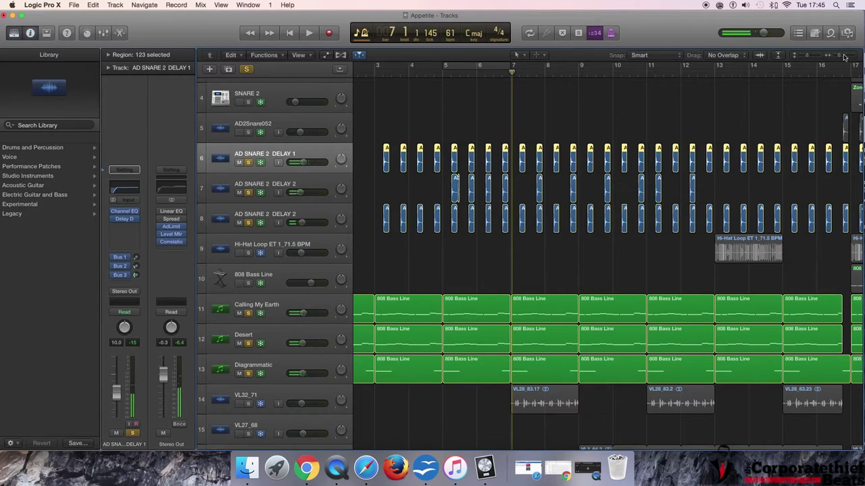
- Add the row 2 KICK track to the soloed tracks and audition it with them from bar 7
click(836, 54)
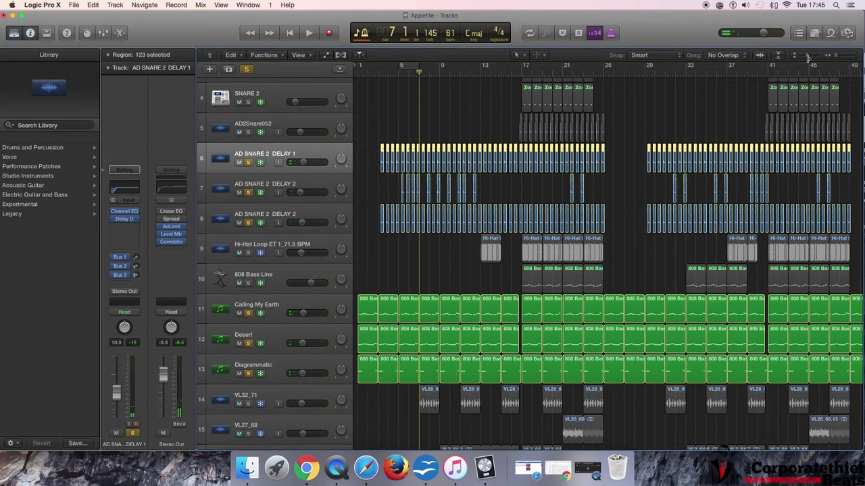
drag(806, 55, 799, 55)
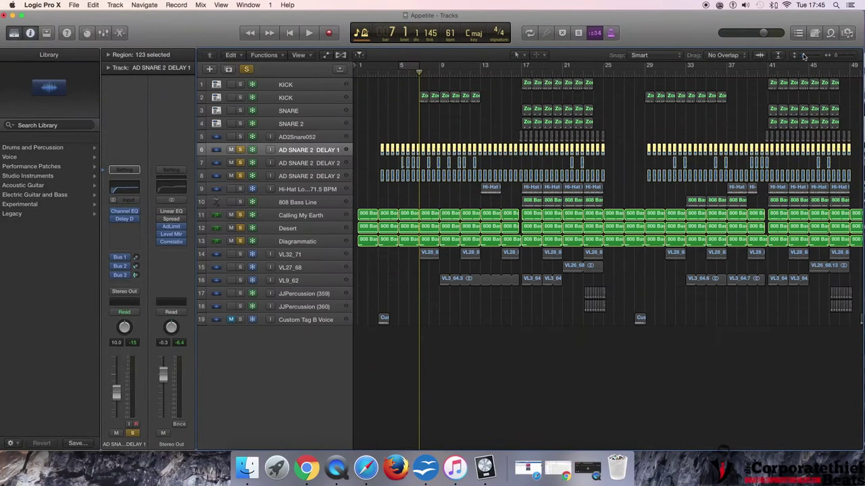
click(257, 98)
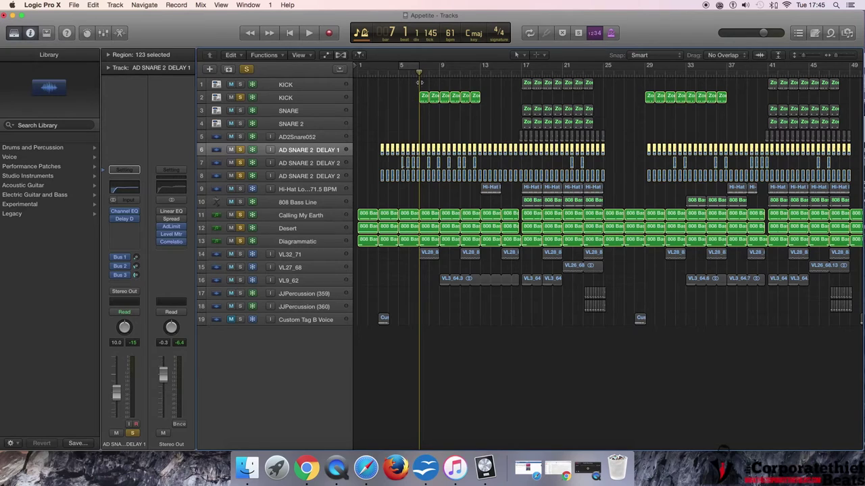
key(space)
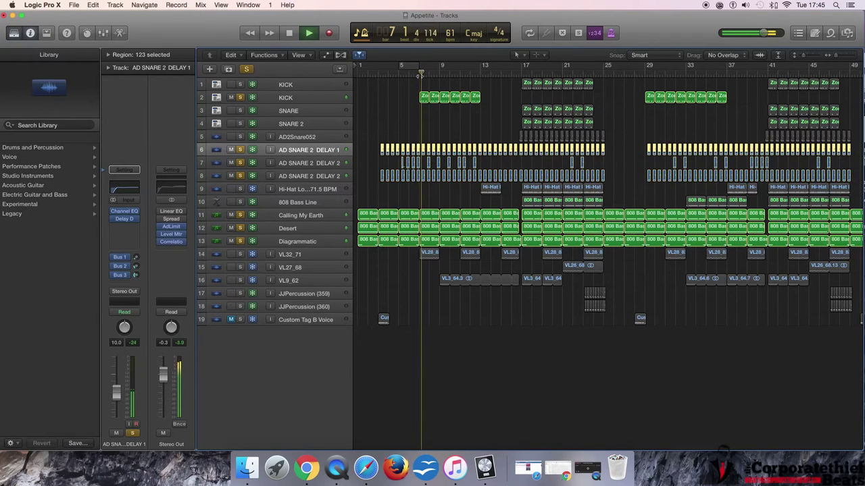
key(space)
- Inspect the notes of the first Zone 6 Kit region on the row 2 KICK track while playing from bar 7, then close the editor
click(423, 97)
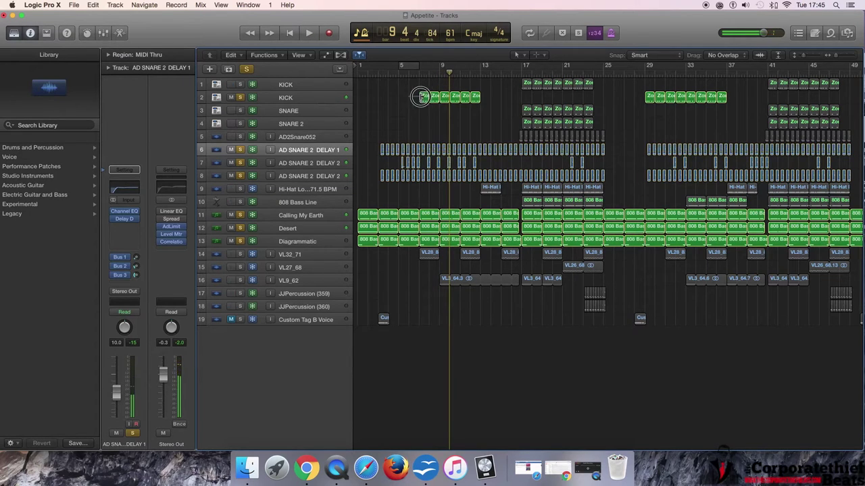
double_click(423, 97)
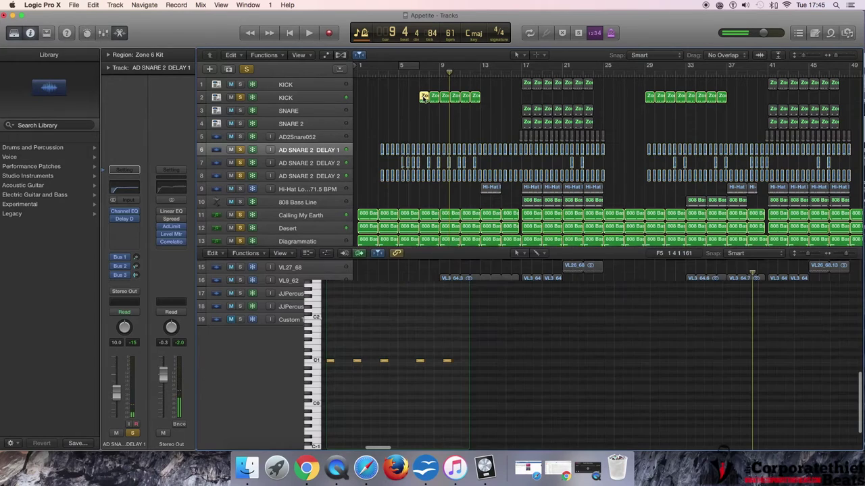
click(419, 73)
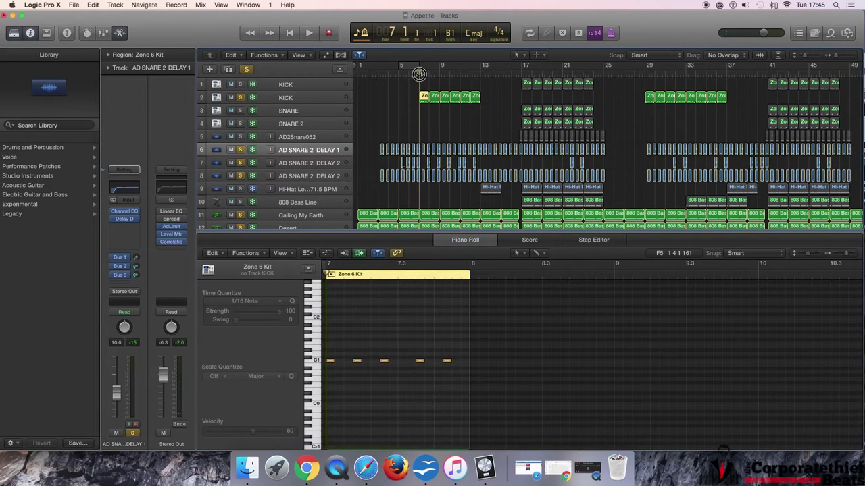
key(space)
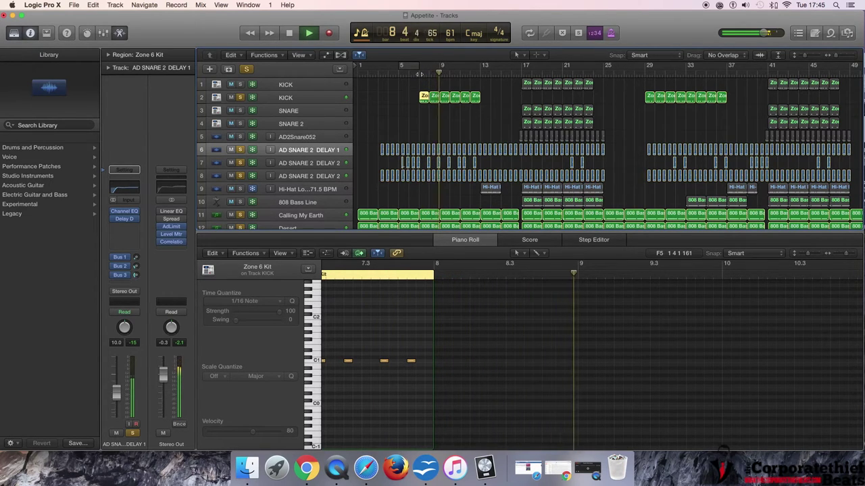
key(space)
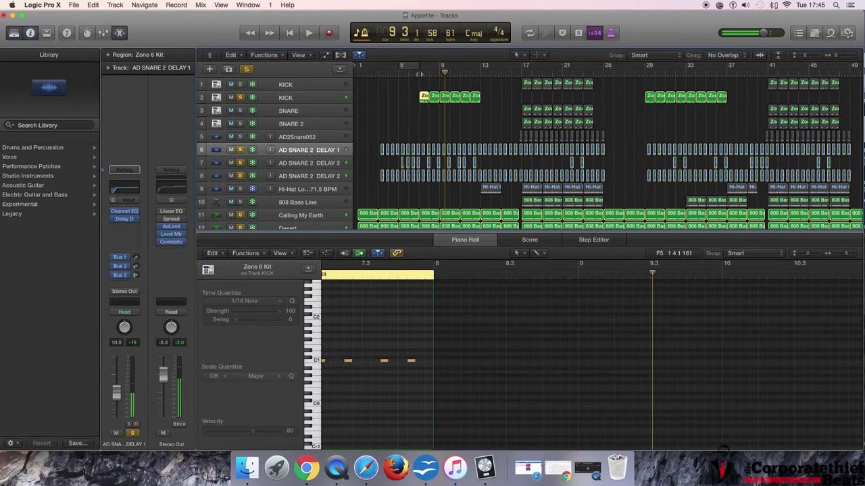
key(x)
key(x)
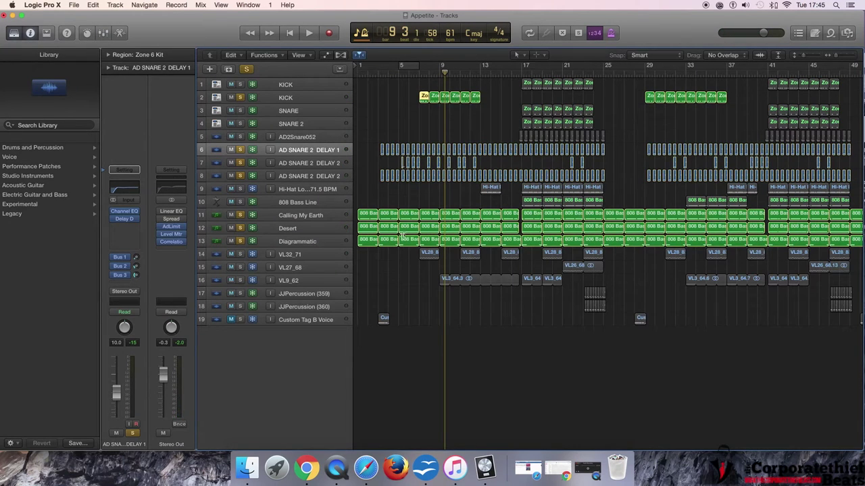
- Clear the existing solos, solo only VL32_71 and audition it from bar 6 beat 4
click(240, 253)
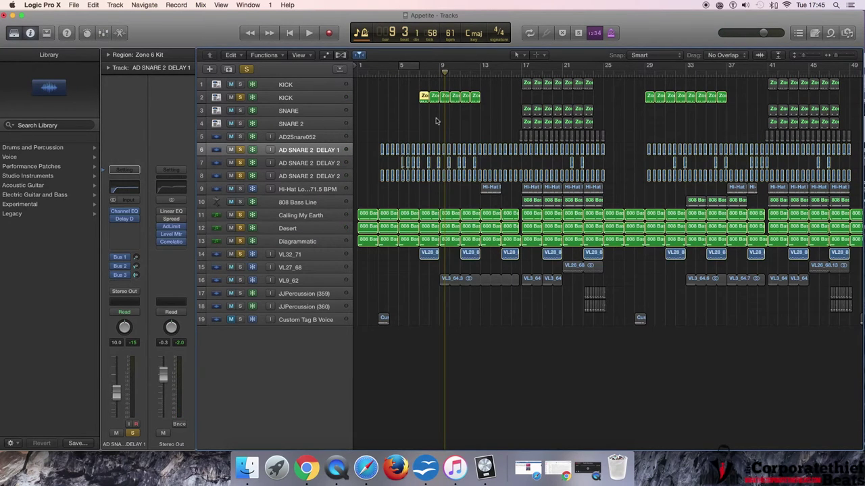
click(304, 254)
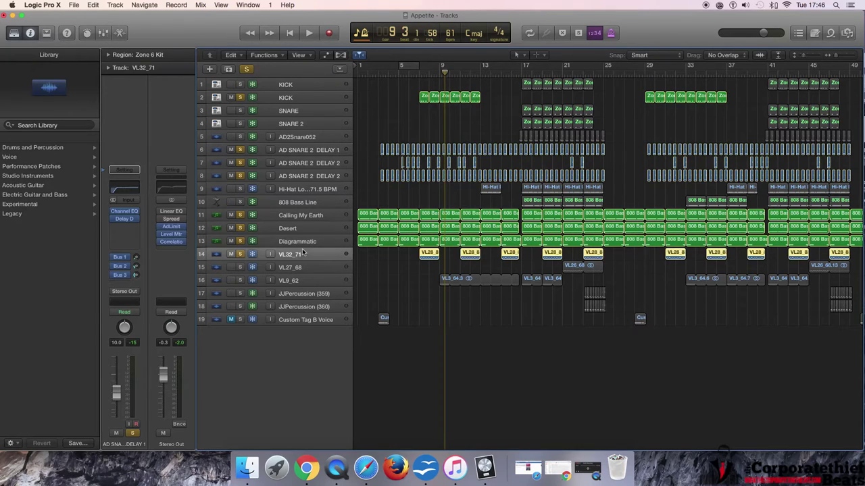
drag(810, 56, 814, 56)
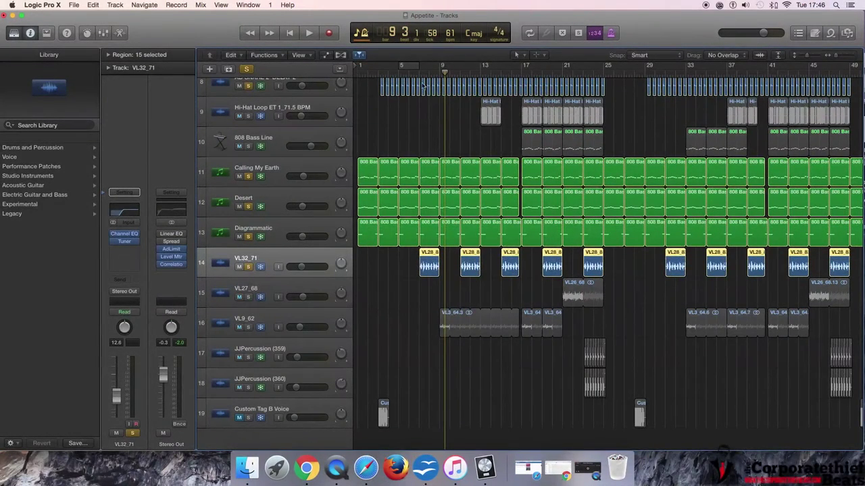
click(419, 71)
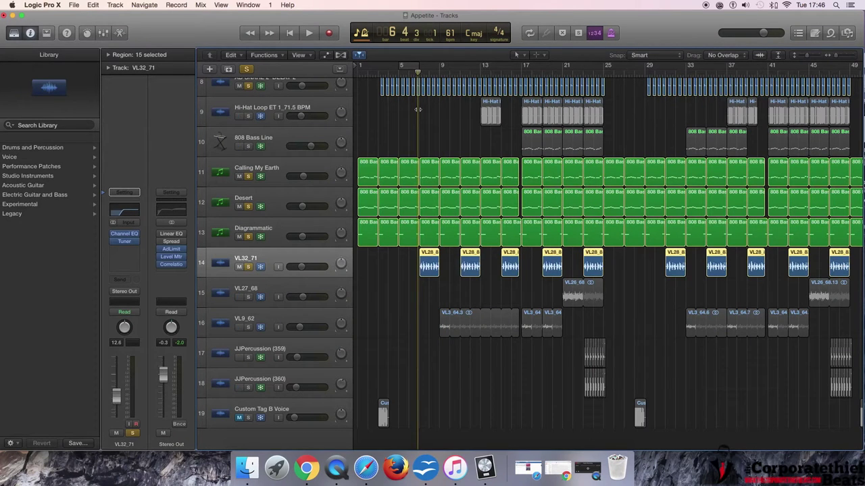
click(247, 68)
click(248, 267)
key(space)
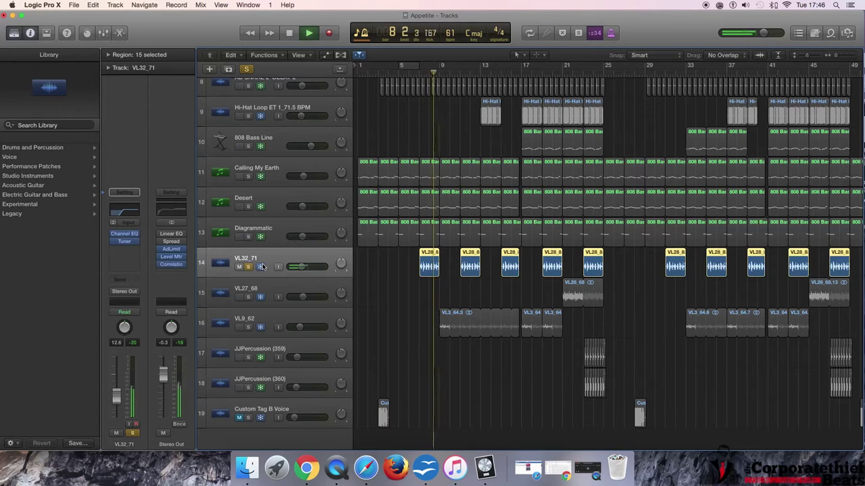
key(space)
- Examine the low-cut curve in the VL32_71 track's Channel EQ, then close the plug-in window
click(122, 211)
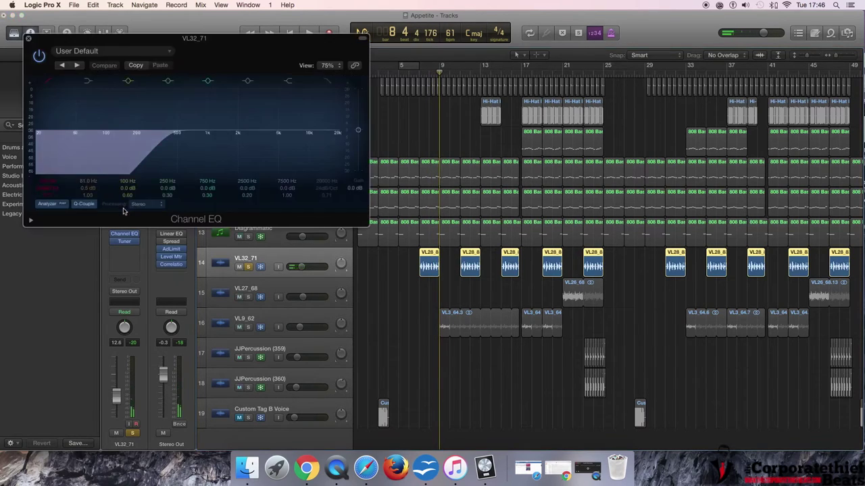
drag(162, 133, 169, 137)
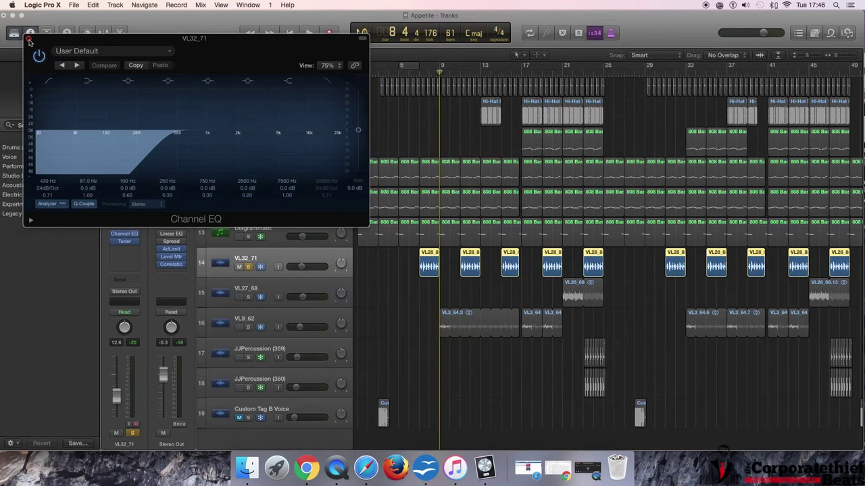
click(29, 41)
- Replay VL32_71 alone from just before bar 7, then clear all solos and continue listening to the full mix
click(419, 73)
key(space)
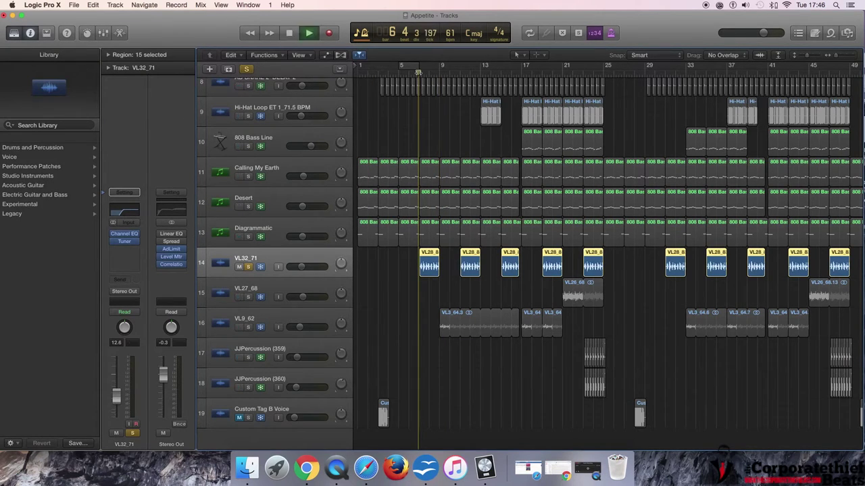
key(space)
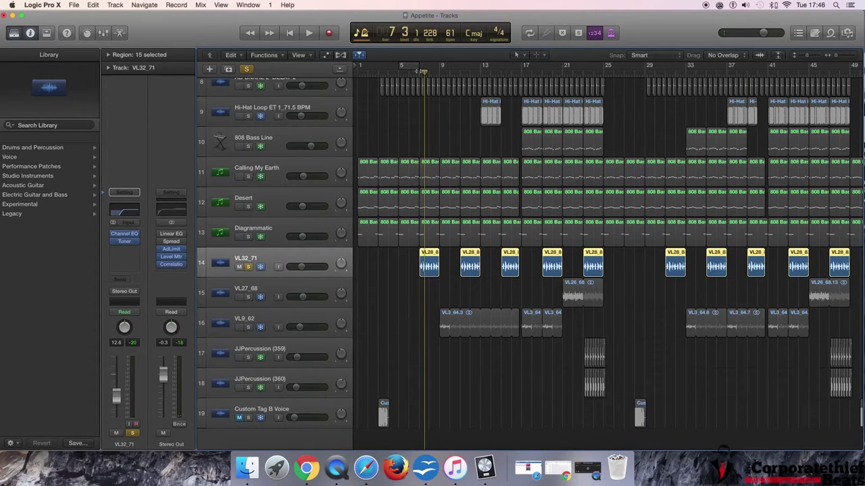
click(248, 70)
key(space)
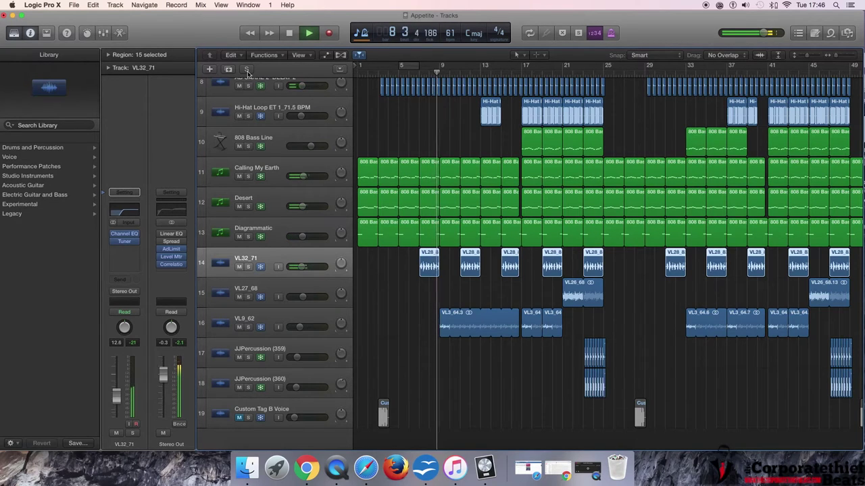
key(space)
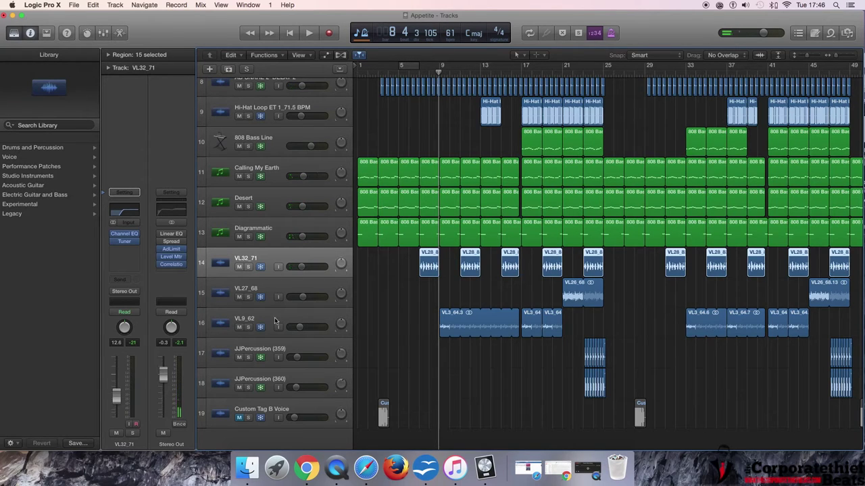
- Solo the VL9_62 track, audition its first regions and stop playback
click(248, 328)
key(space)
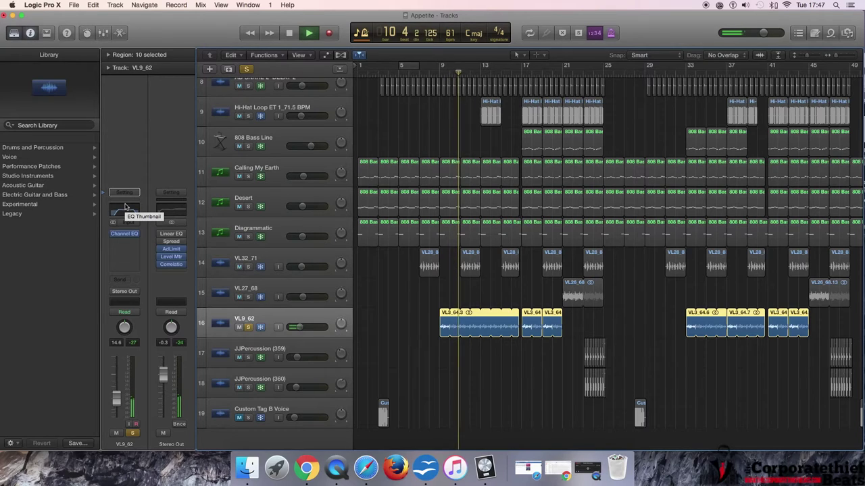
key(space)
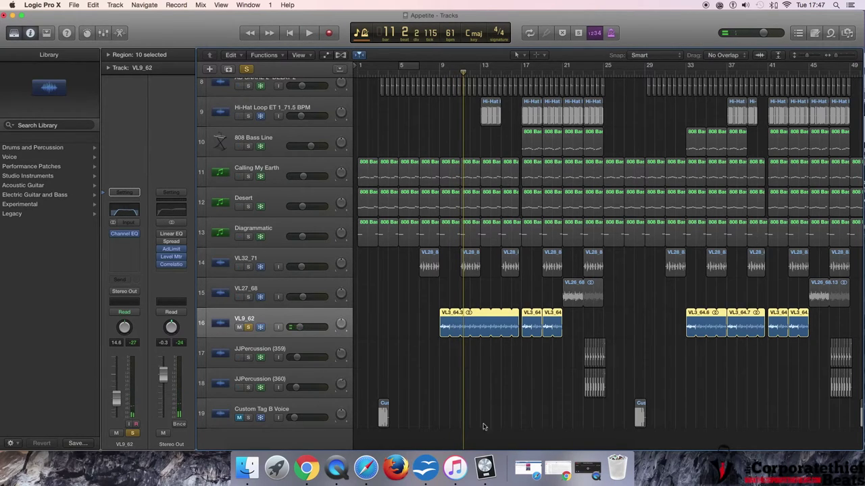
- Examine the VL9_62 track's Channel EQ settings, close the plug-in window and replay the soloed track from bar 9
click(128, 212)
key(super+w)
click(126, 209)
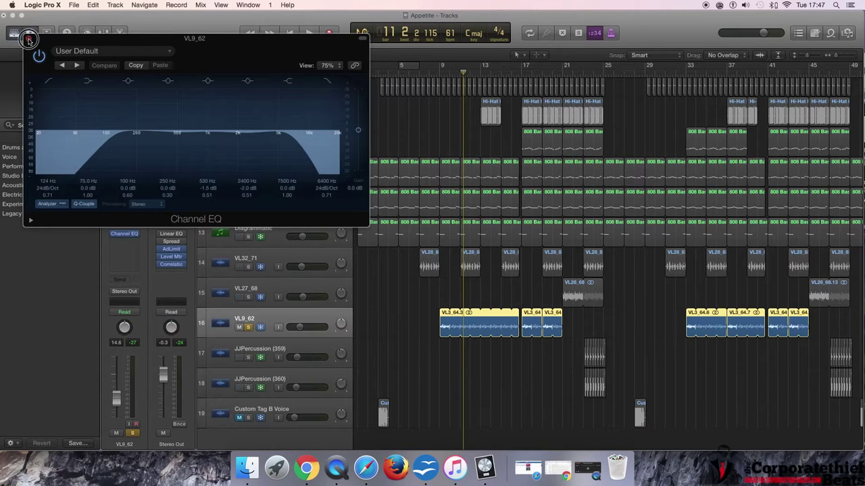
click(28, 40)
key(shift+space)
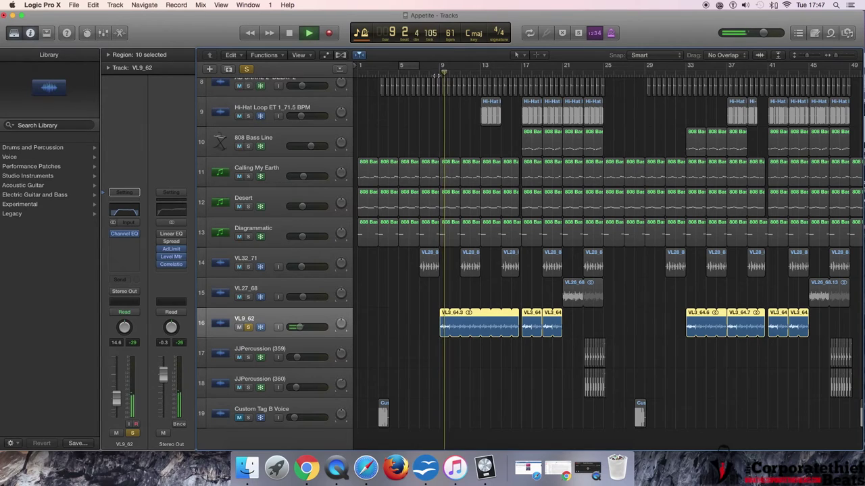
key(space)
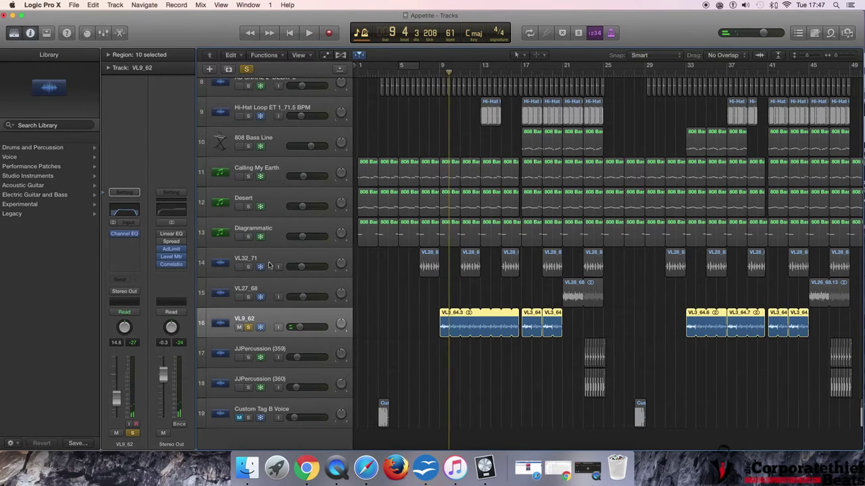
- Clear the solo, play the full mix from bar 6 and raise the VL9_62 track's volume to -8.6 dB
click(248, 69)
click(415, 70)
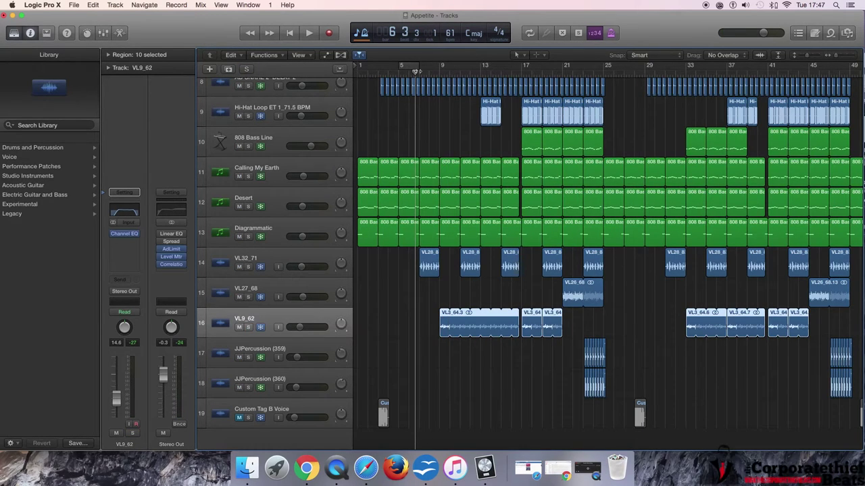
key(space)
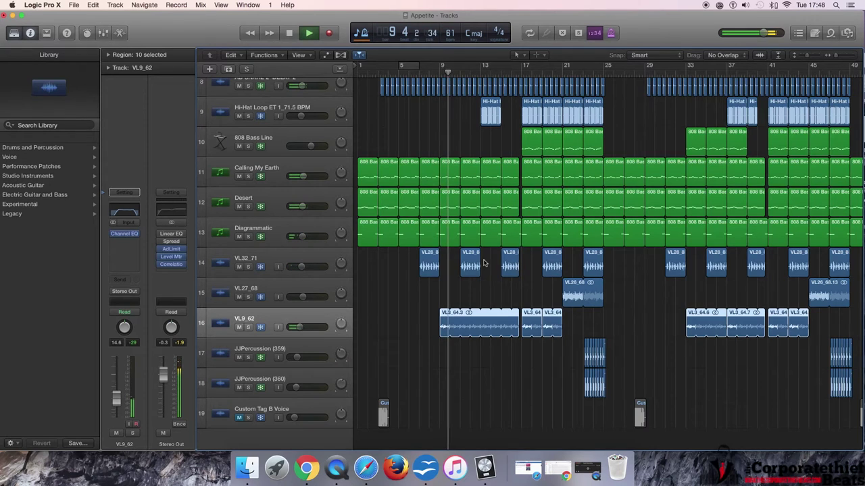
mouse_move(298, 327)
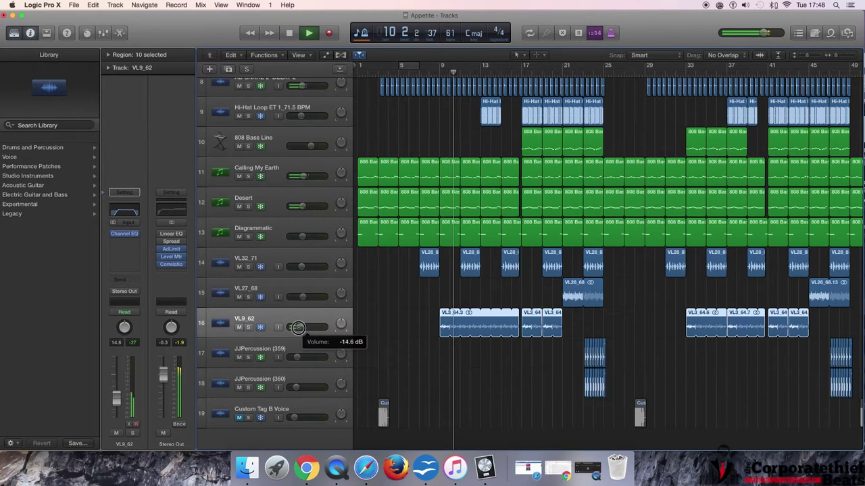
drag(298, 327, 320, 330)
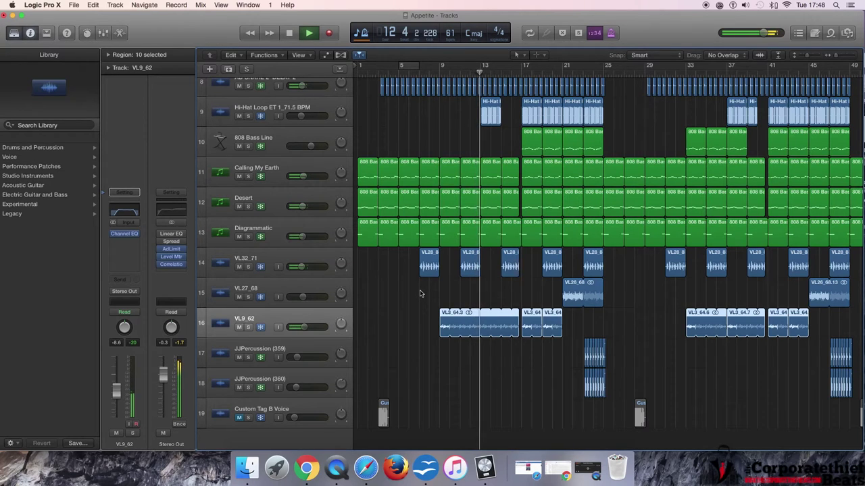
key(space)
- Solo the Hi-Hat Loop, Calling My Earth, Desert and Diagrammatic tracks and audition them together from bar 13
click(249, 116)
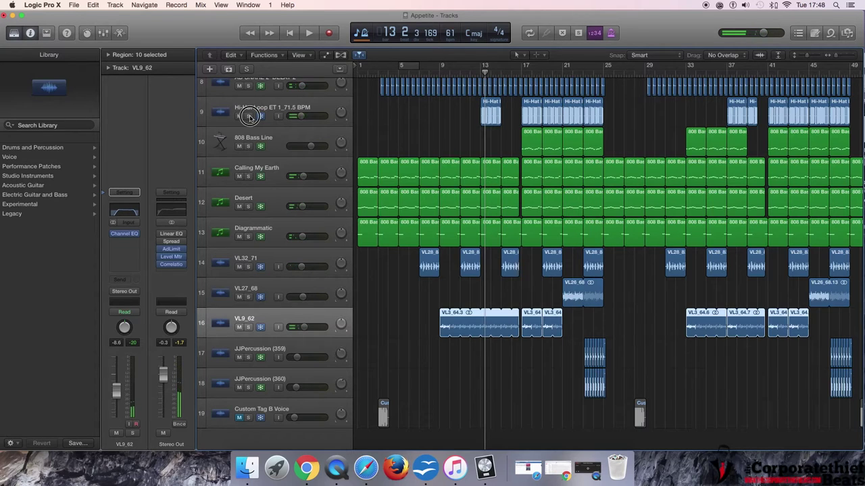
click(494, 108)
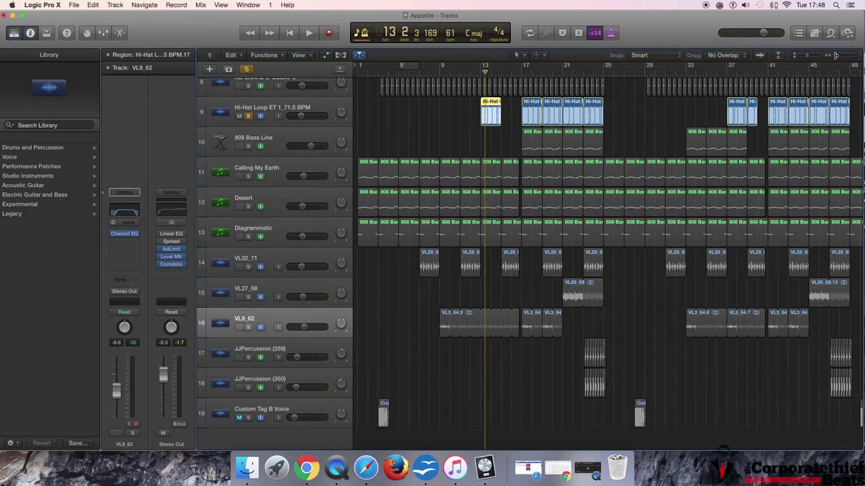
drag(836, 55, 846, 54)
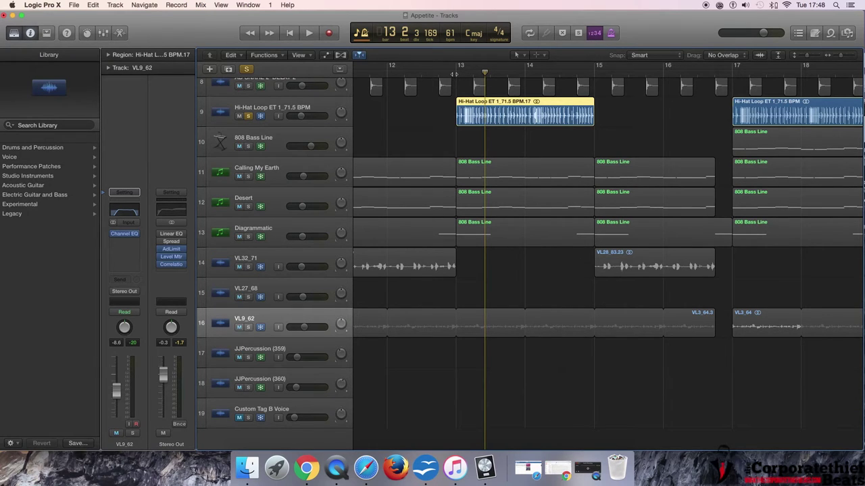
click(249, 177)
click(250, 207)
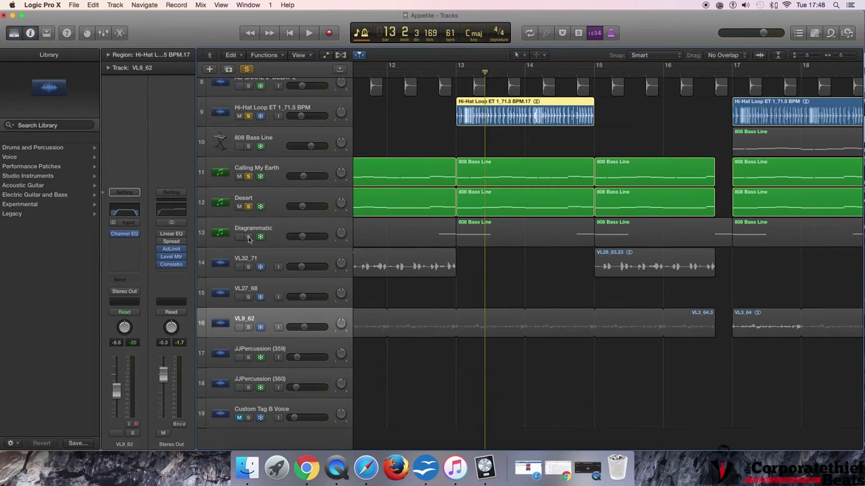
click(248, 237)
double_click(455, 71)
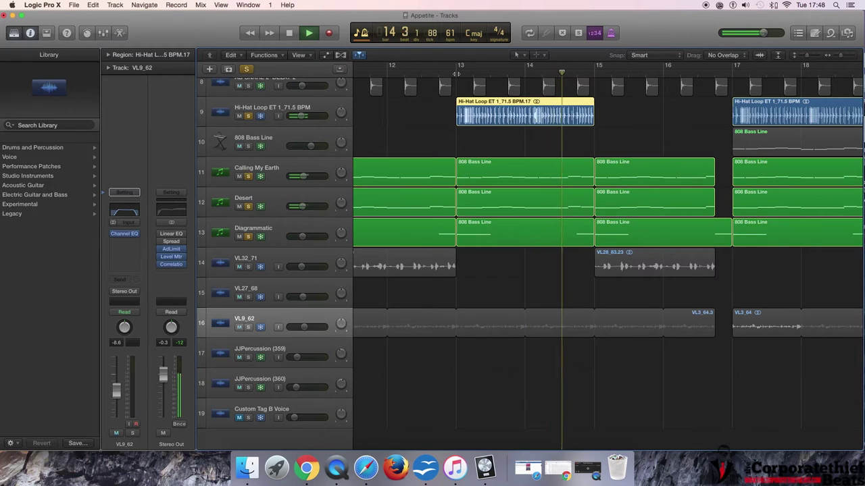
key(space)
- Clear all solos and play the full mix from bar 13 to the start of bar 17
click(247, 69)
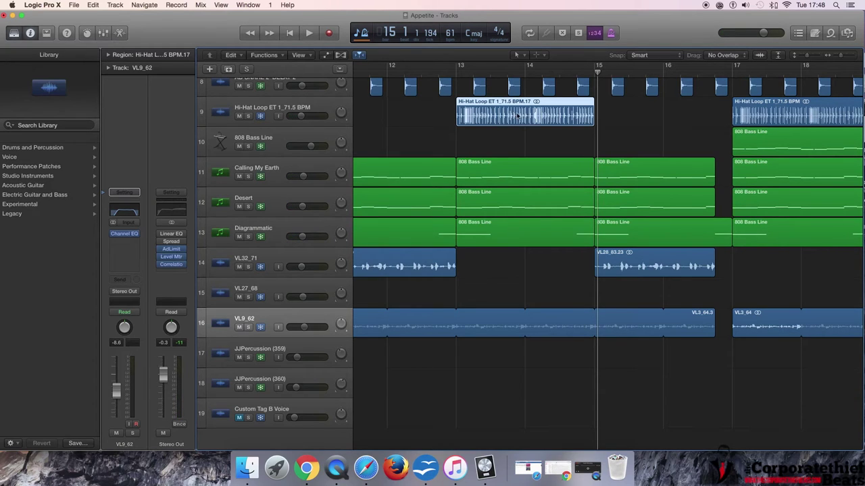
click(456, 72)
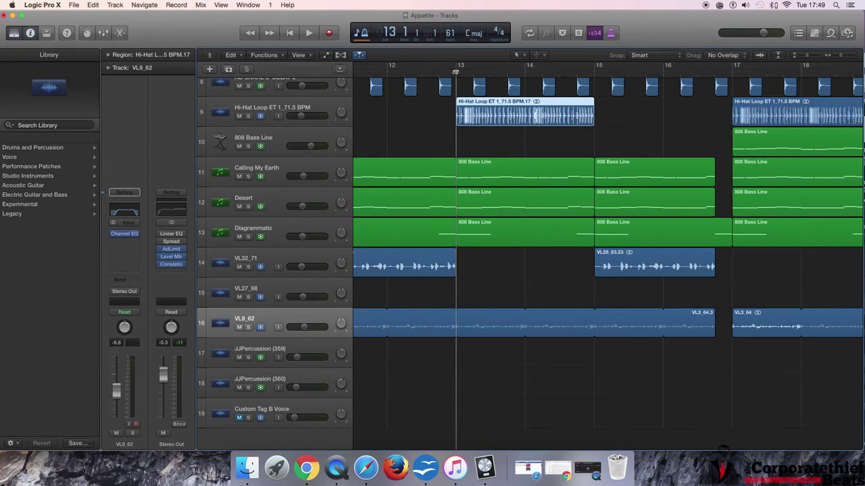
click(836, 55)
click(836, 54)
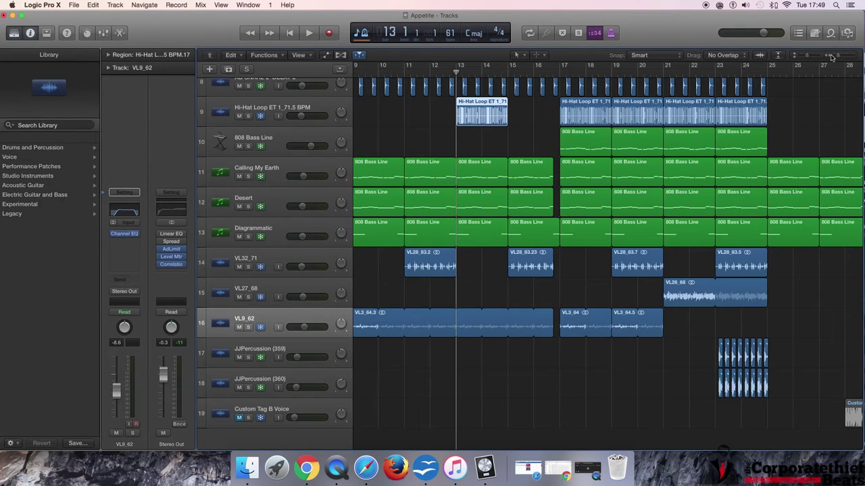
click(807, 55)
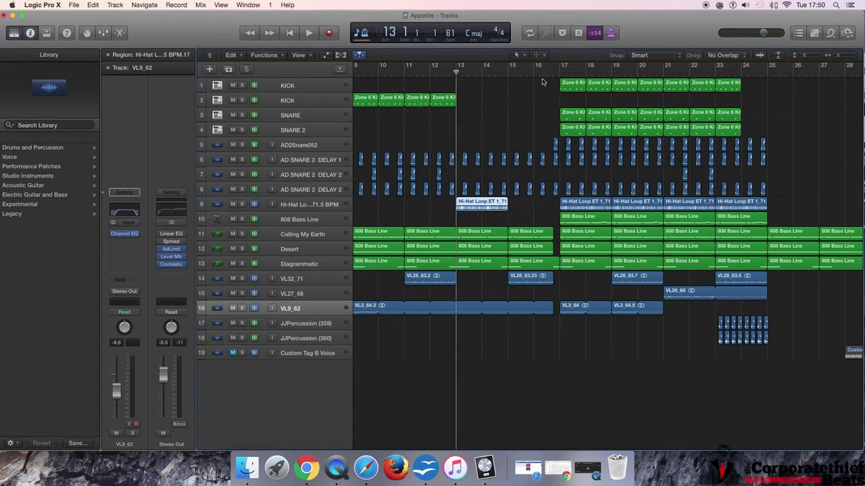
key(space)
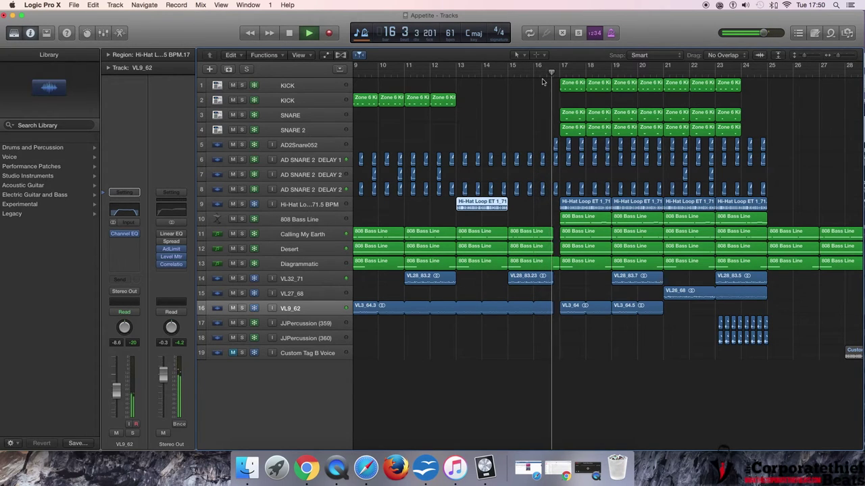
key(space)
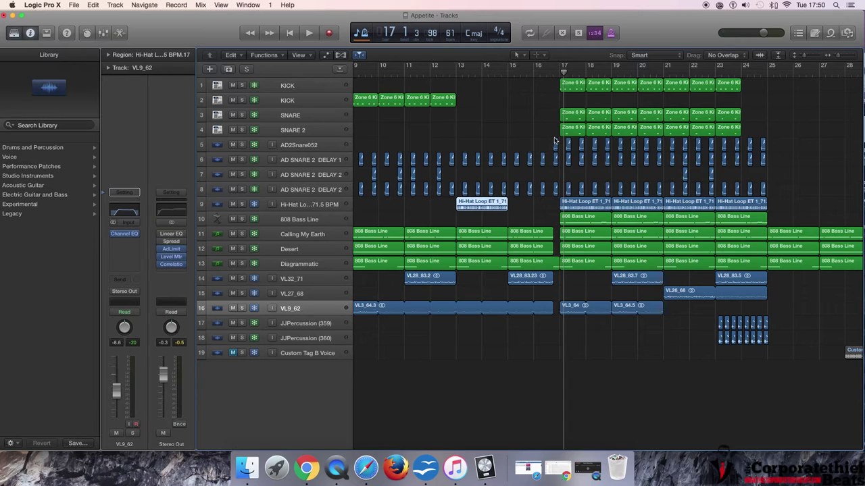
- Solo the Calling My Earth and Desert tracks and briefly play them from bar 15
click(552, 74)
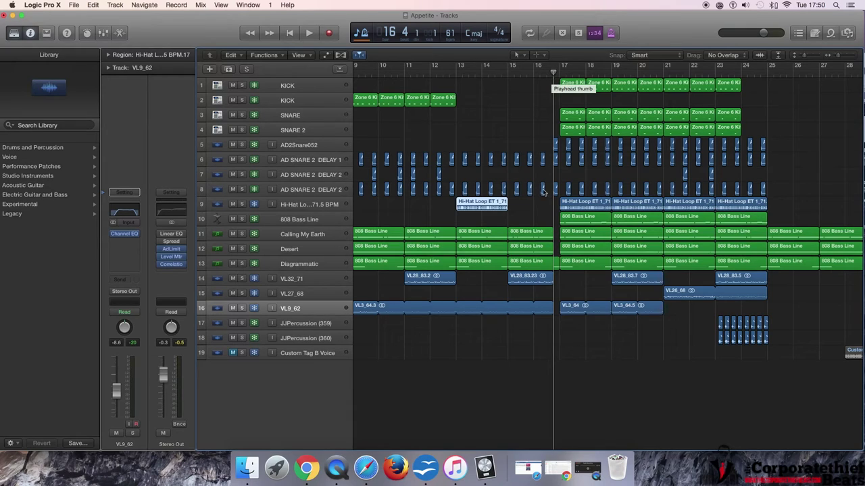
click(558, 245)
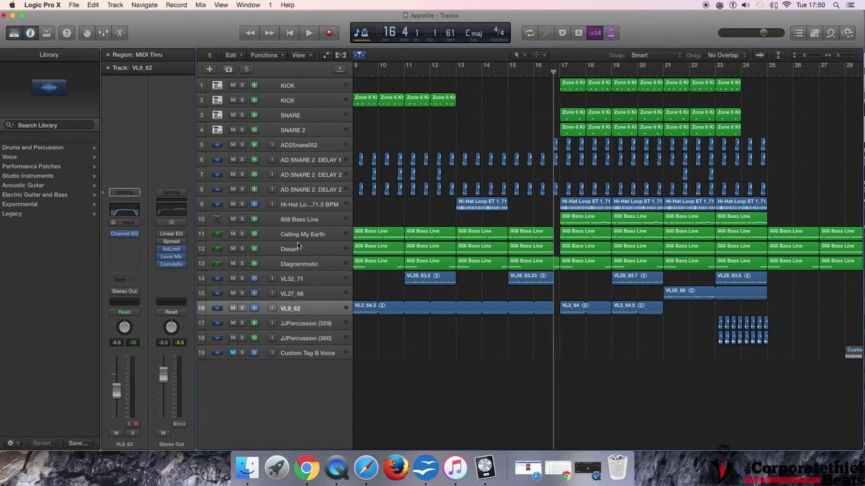
click(242, 234)
click(242, 249)
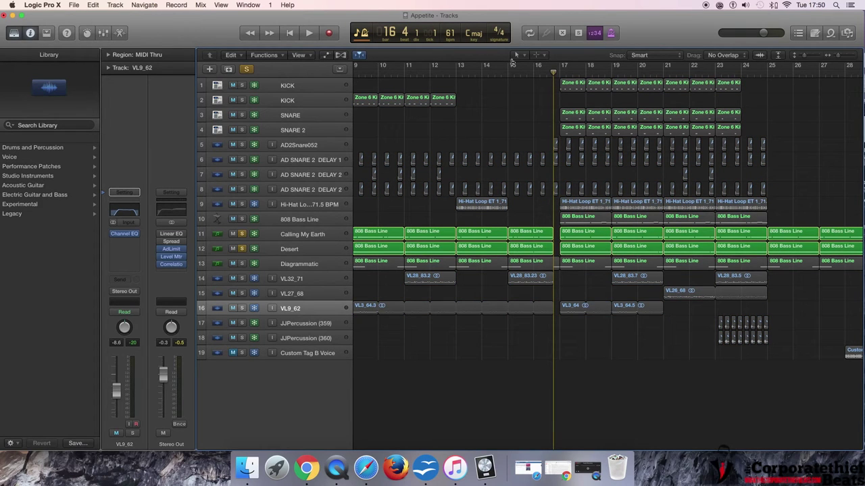
click(508, 73)
key(space)
key(space)
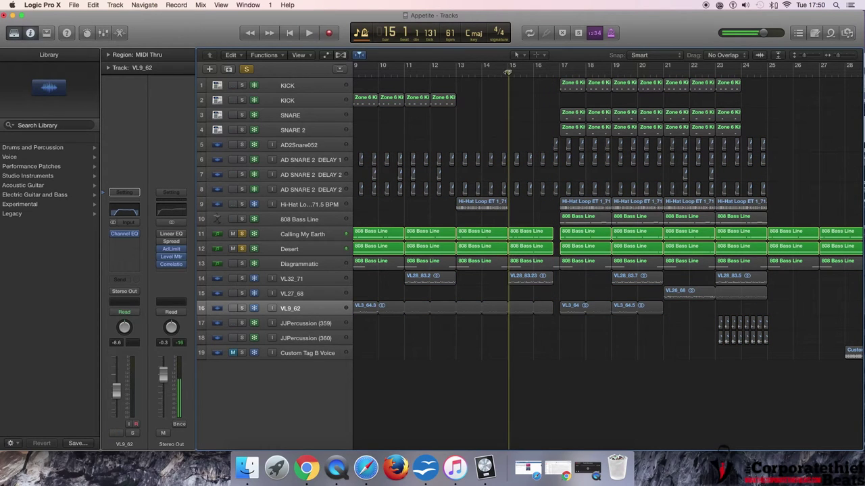
- Play the two soloed synth tracks from bar 16 through the gap before bar 17, then unsolo both
click(533, 73)
key(space)
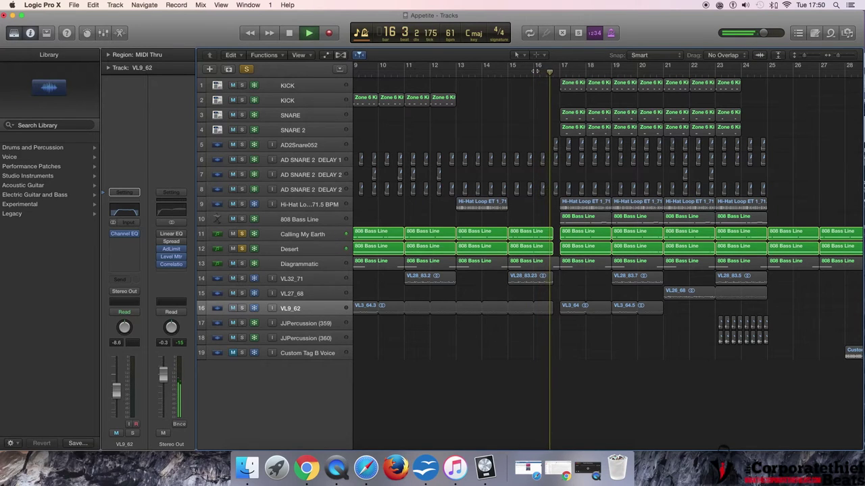
key(space)
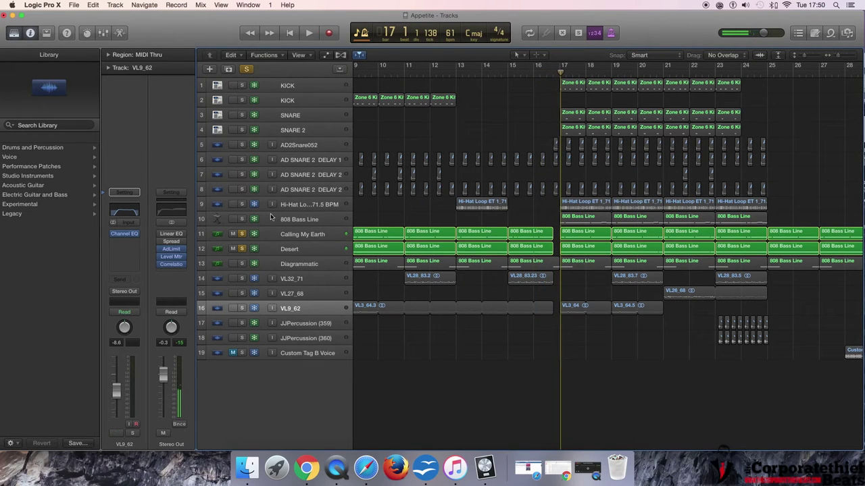
click(242, 233)
click(242, 249)
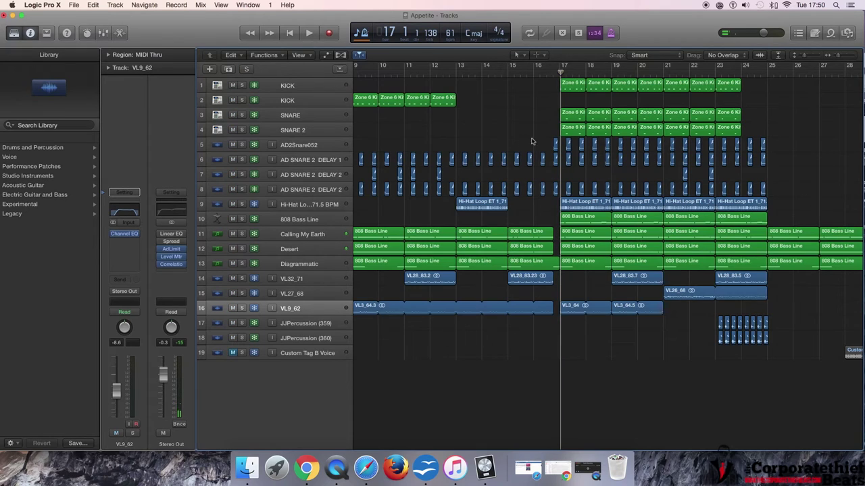
- Solo AD2Snare052, AD SNARE 2 DELAY 1 and the track 8 snare delay, and audition the snare hits leading into bar 17
click(554, 73)
click(242, 159)
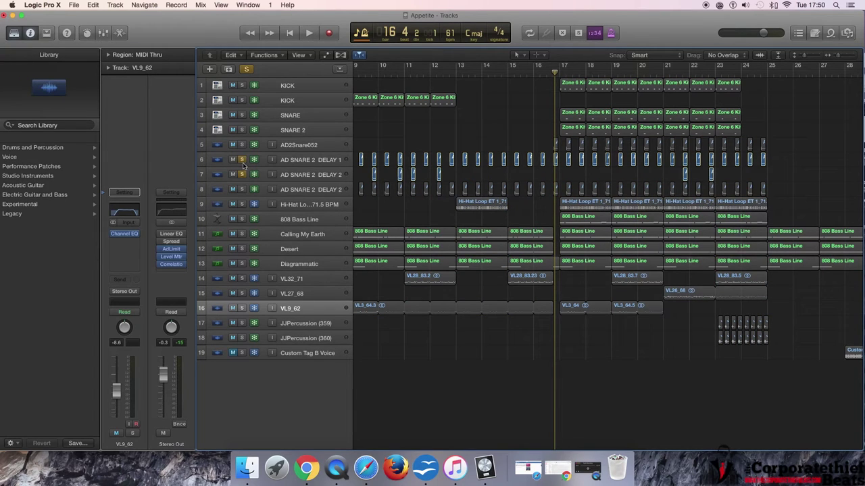
click(242, 190)
click(242, 144)
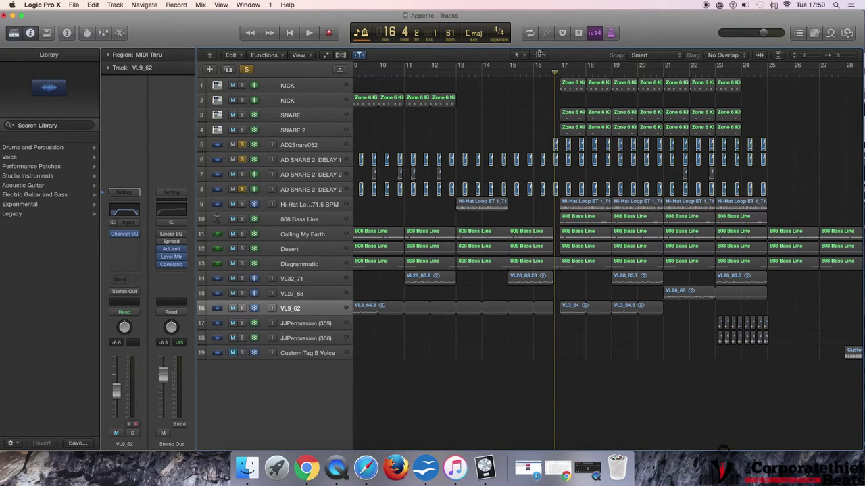
key(space)
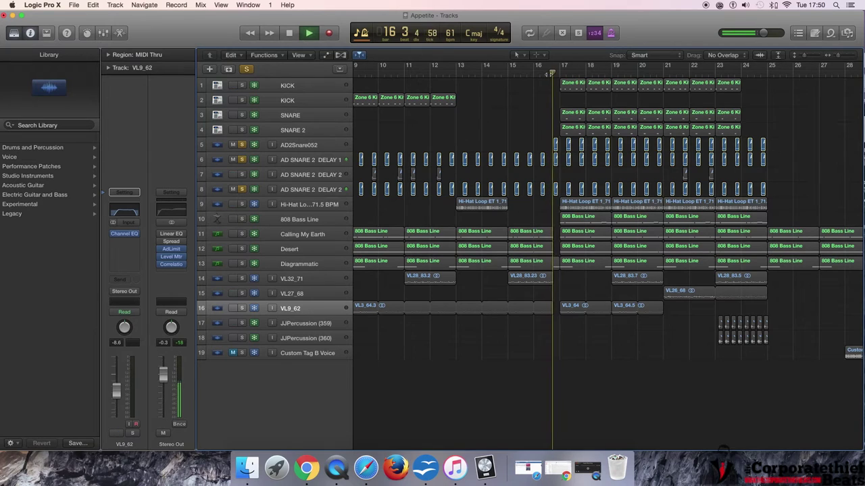
key(space)
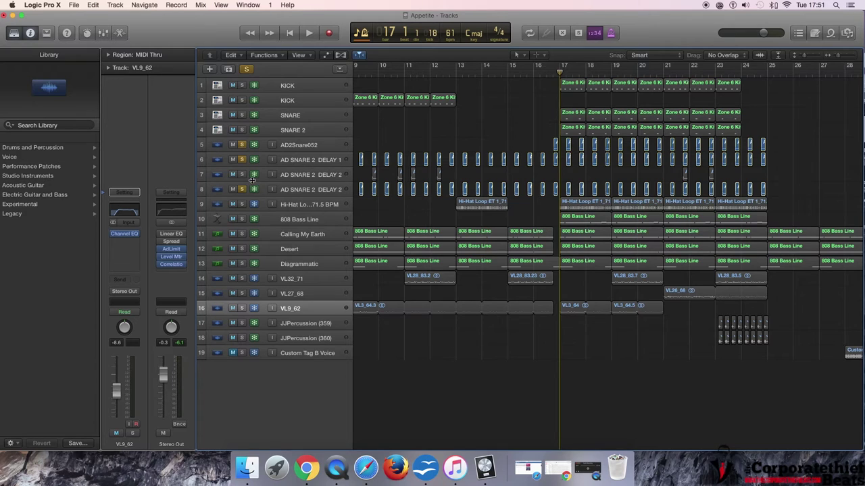
- Clear the snare solos, solo only the 808 Bass Line track and audition it from just before bar 17
click(248, 70)
click(243, 205)
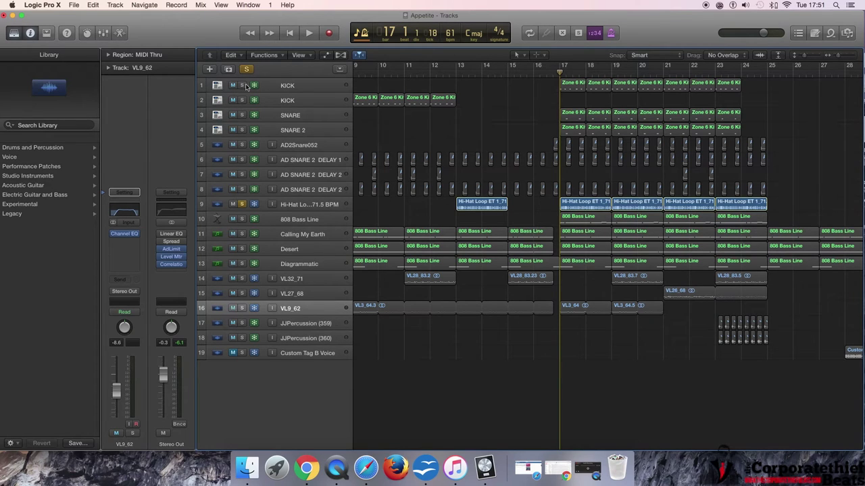
click(241, 220)
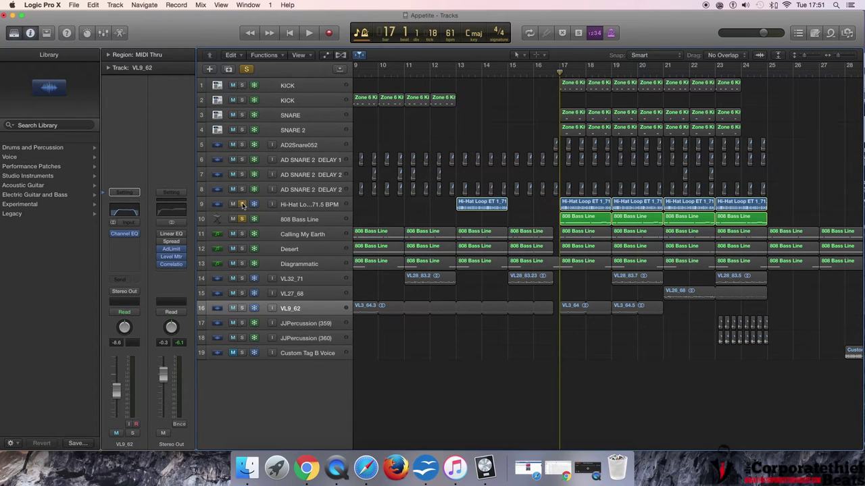
click(242, 205)
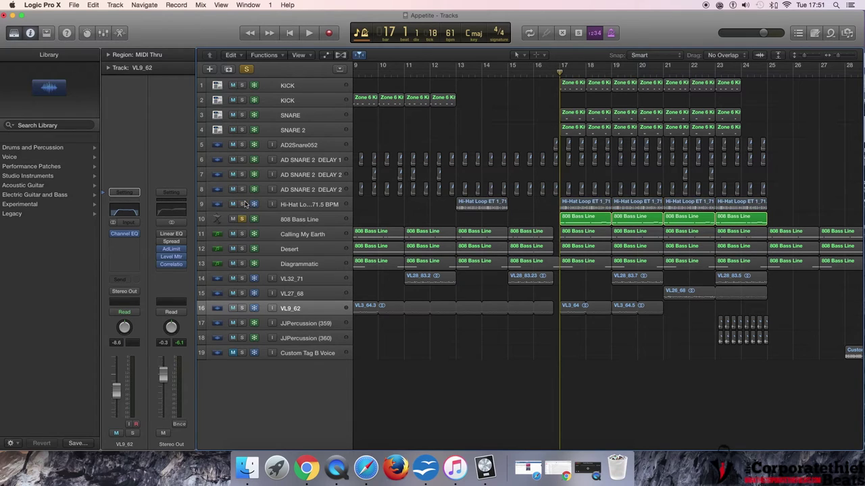
click(557, 72)
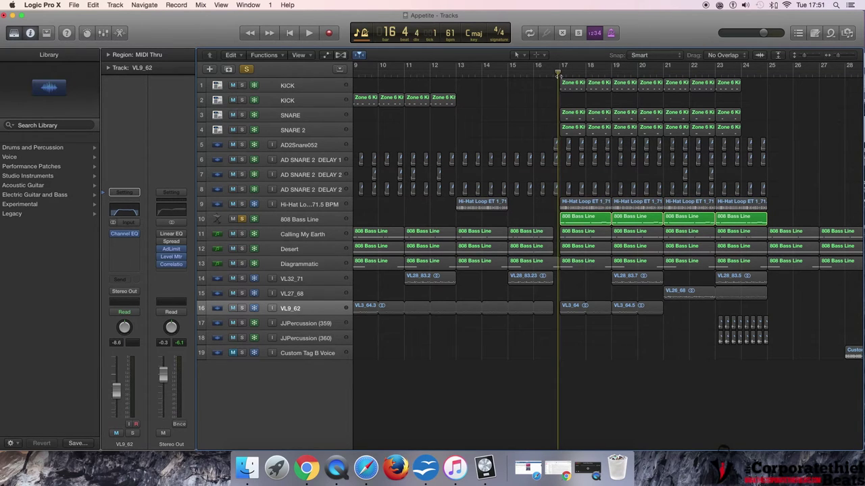
key(space)
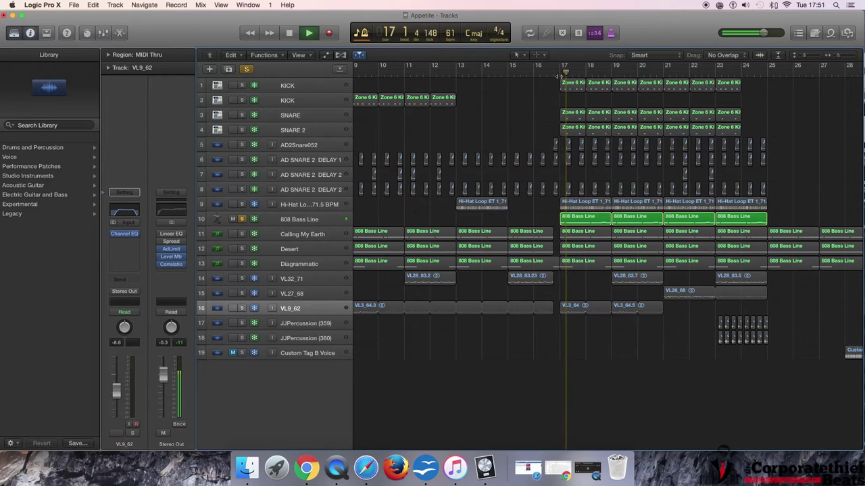
key(space)
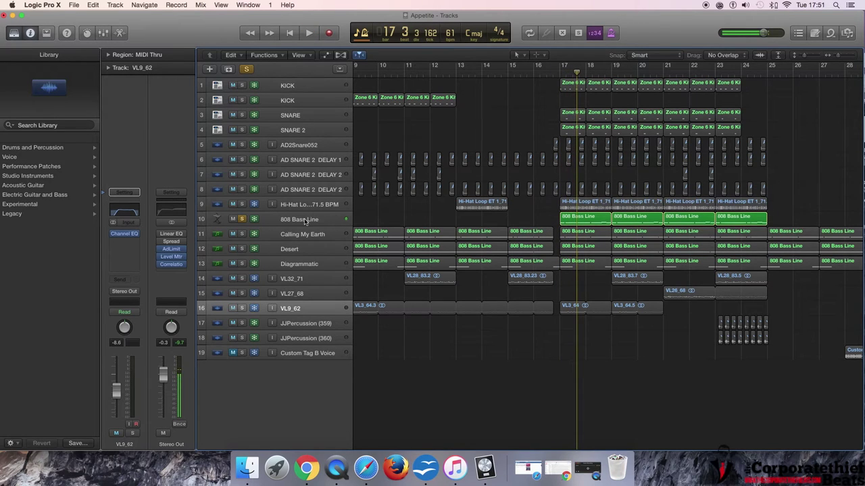
- Replay the soloed 808 Bass Line from just before bar 17 with the VL9_62 Channel EQ open, and raise the system output volume
click(131, 209)
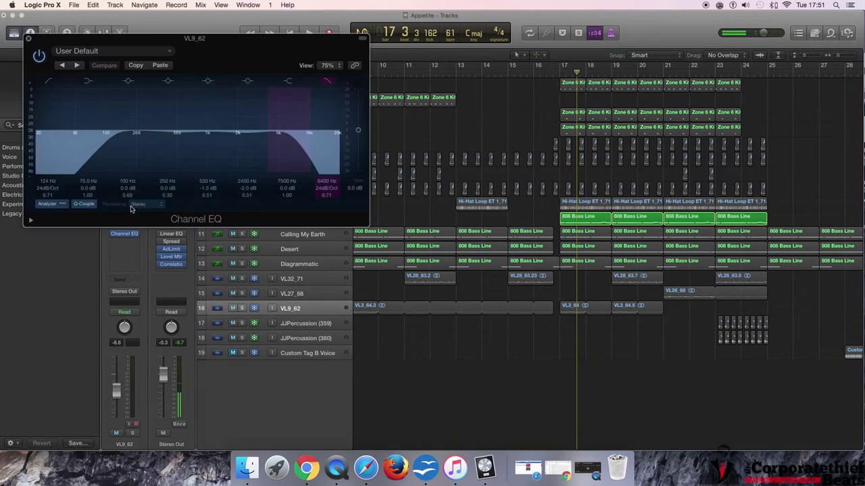
click(558, 74)
key(space)
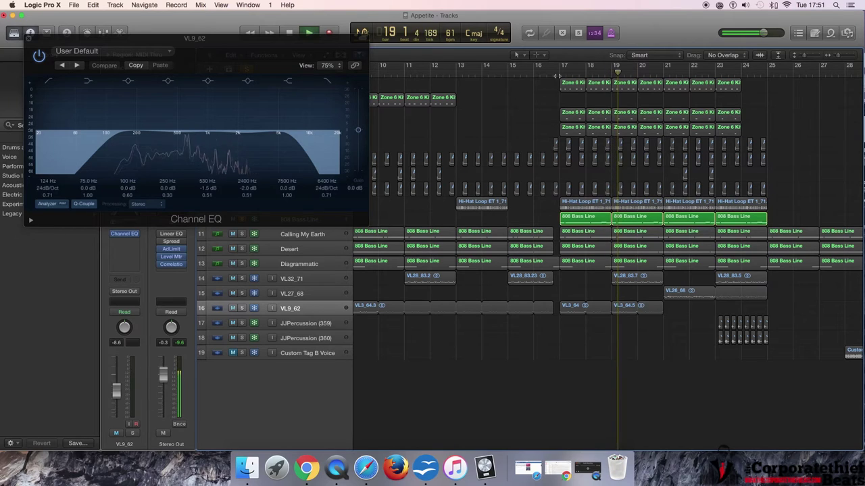
click(745, 5)
drag(743, 42, 747, 35)
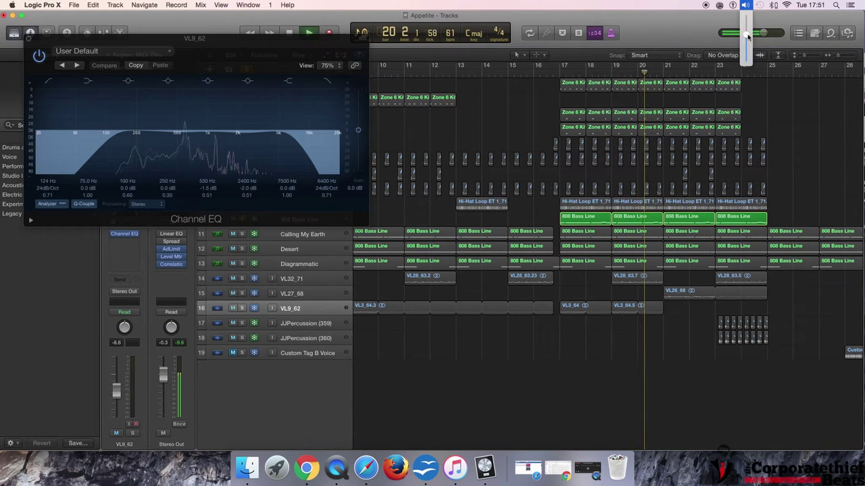
- Close the VL9_62 Channel EQ, inspect the 808 Bass Line track's Channel EQ curve, and stop playback
click(30, 39)
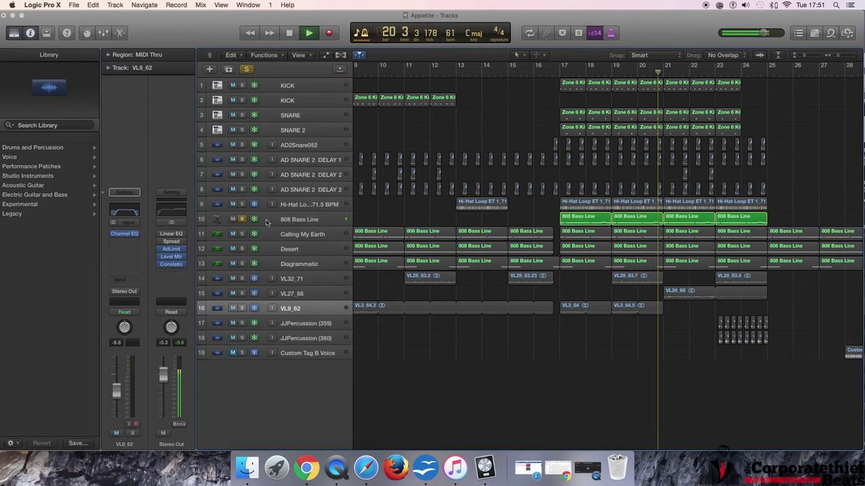
click(132, 170)
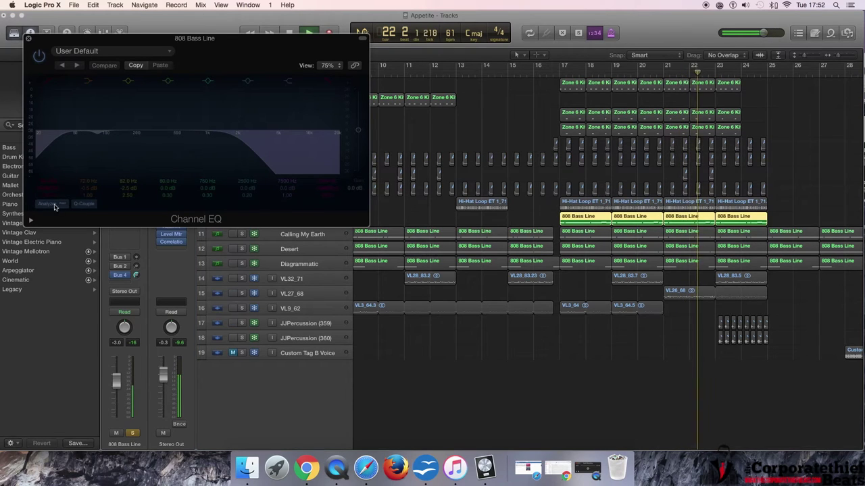
key(space)
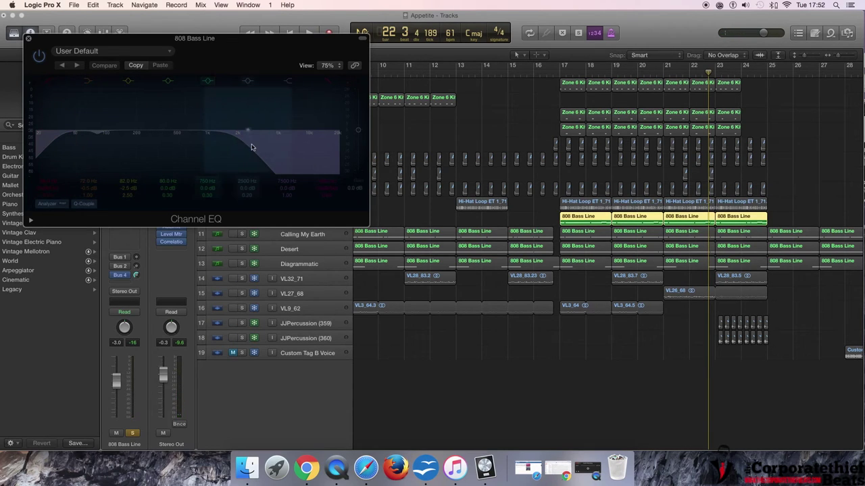
drag(252, 148, 277, 157)
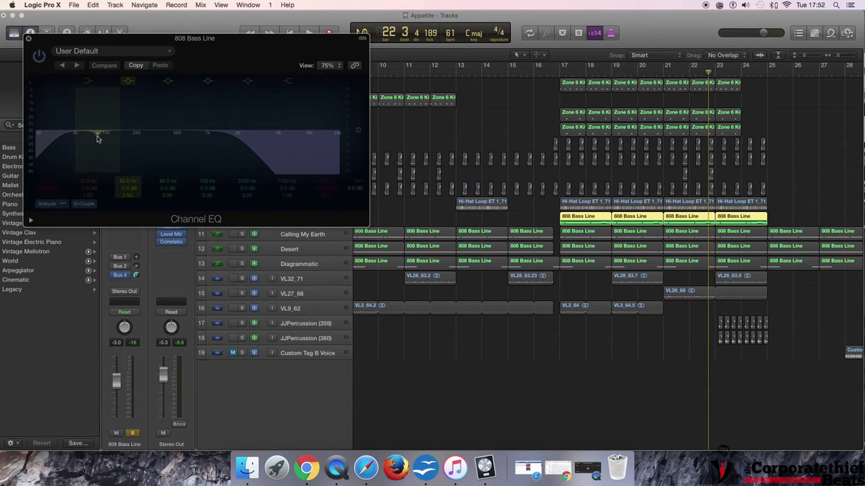
click(27, 37)
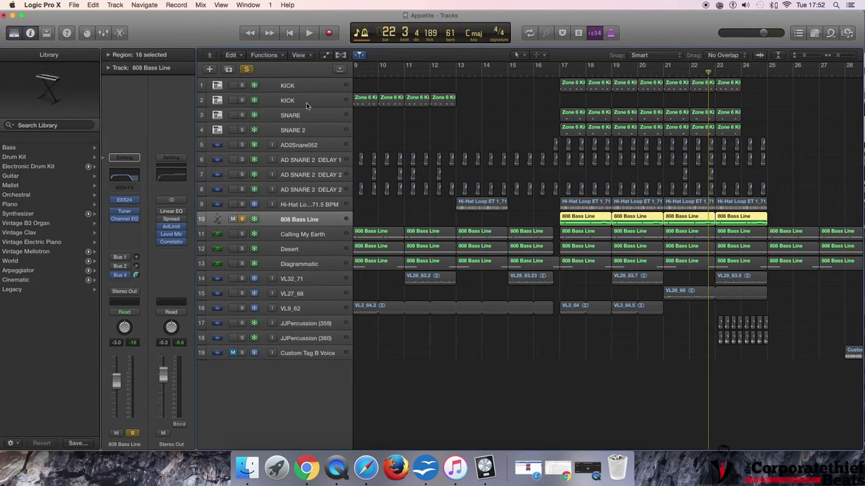
- Solo the track 1 KICK alongside the 808 Bass Line and audition both from bar 17 with the first bass region's notes displayed
click(243, 86)
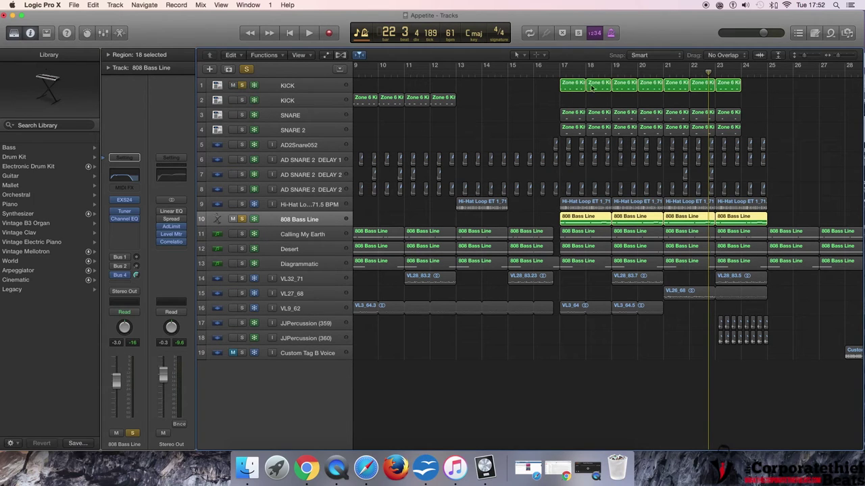
click(572, 218)
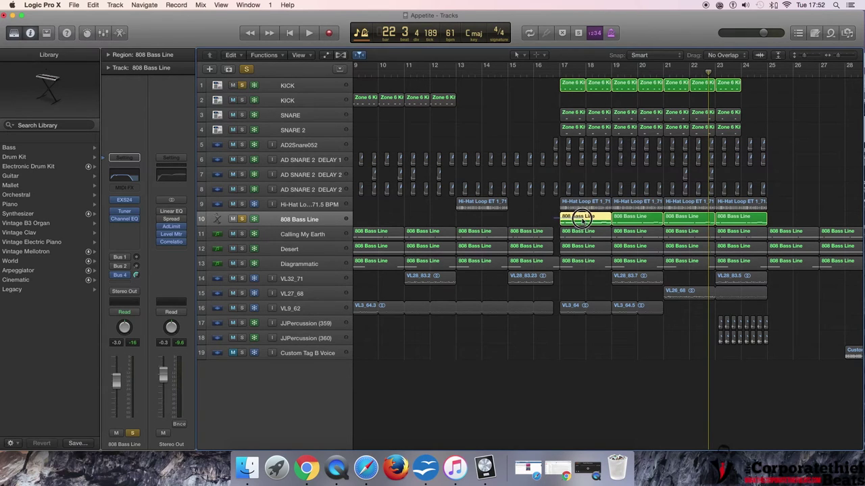
double_click(581, 220)
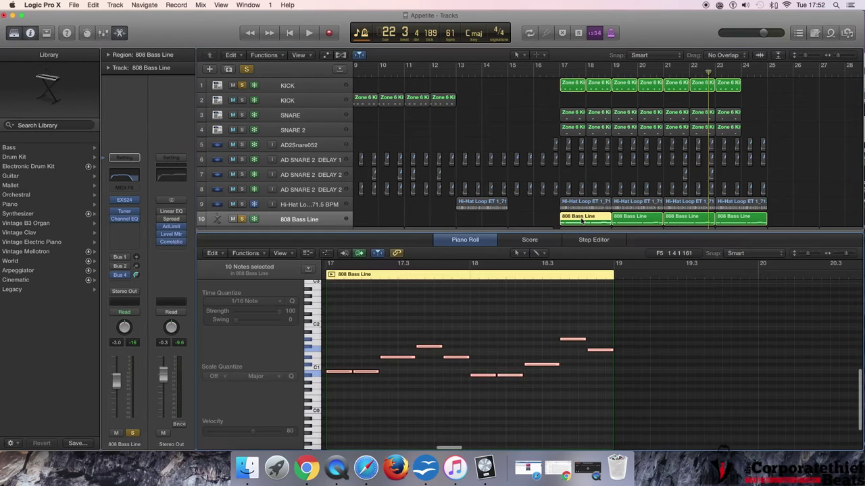
click(559, 72)
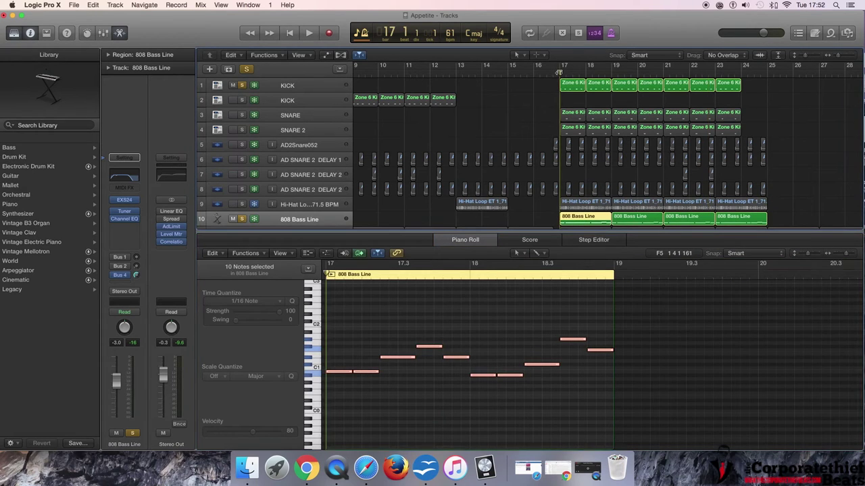
key(space)
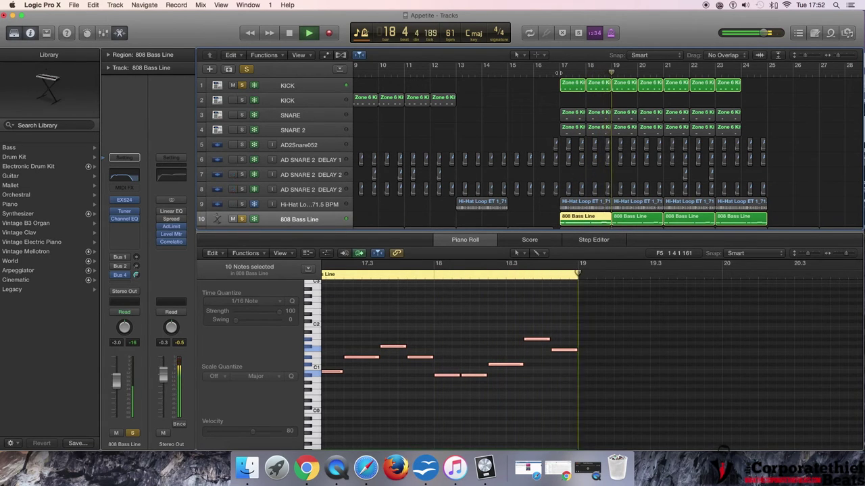
key(space)
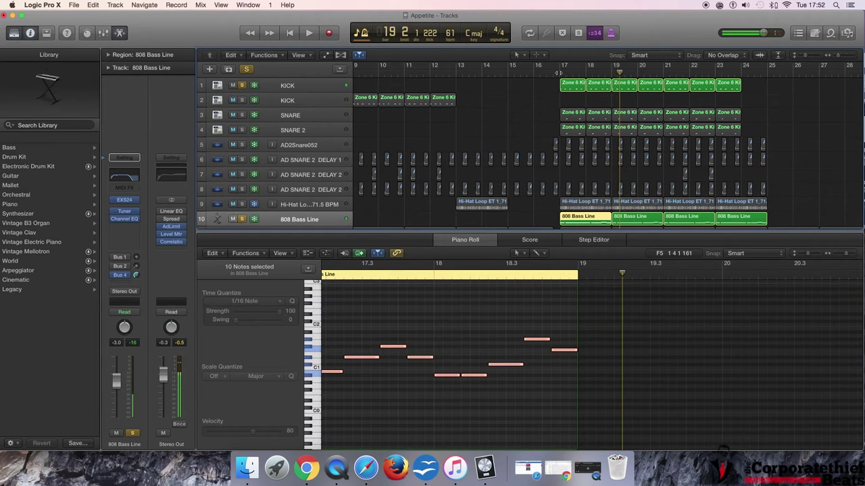
- Briefly solo the track 2 KICK, unsolo it, and display the notes of the track 1 KICK region at bar 17
click(241, 101)
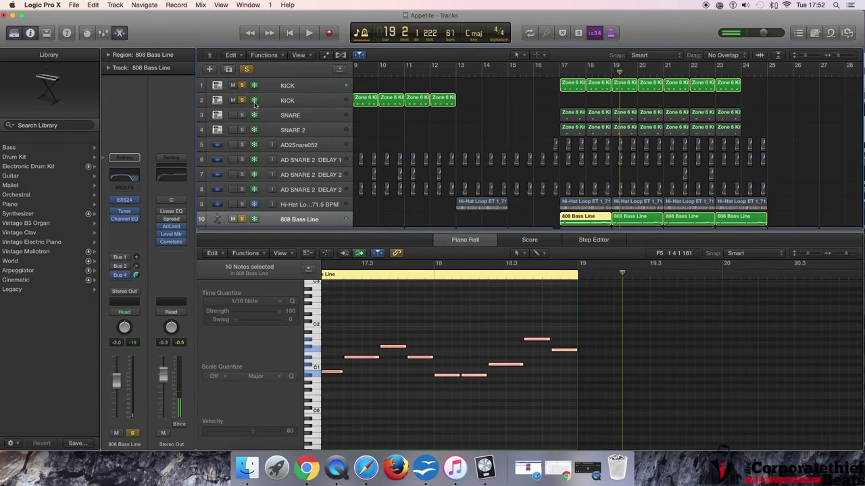
click(242, 100)
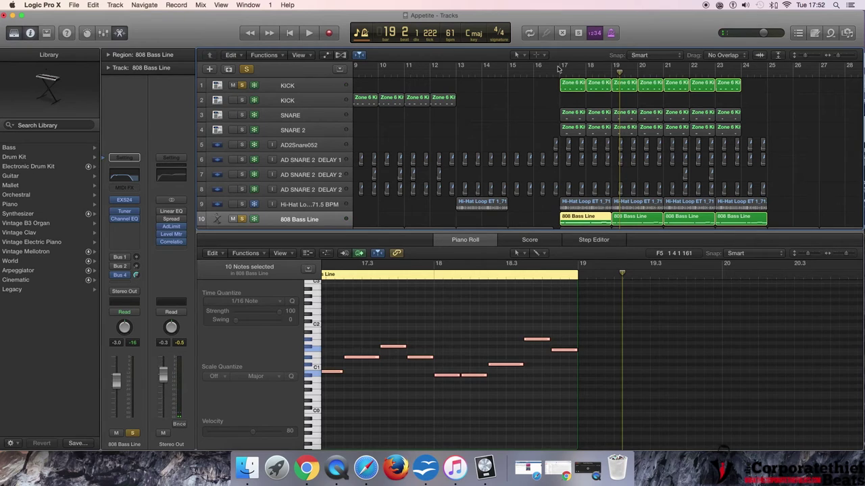
click(568, 84)
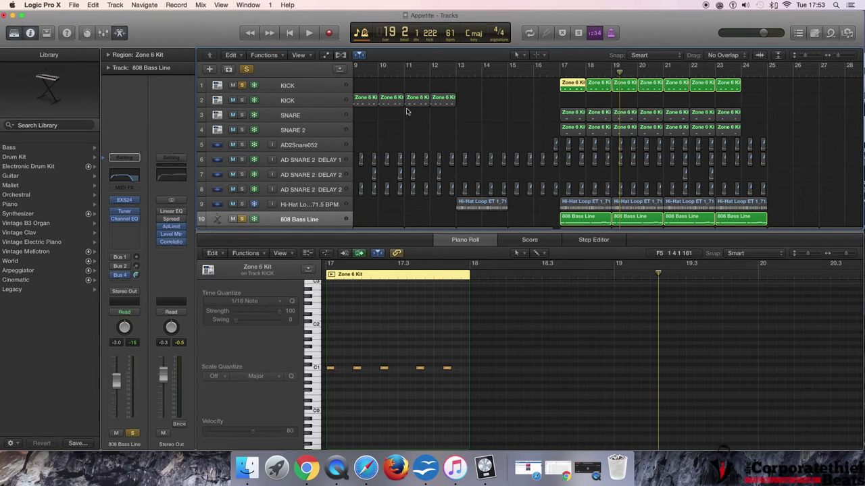
- Add SNARE and SNARE 2 to the solos, view their bar 17 regions' notes with the kick's, and audition them from just before bar 17
click(241, 115)
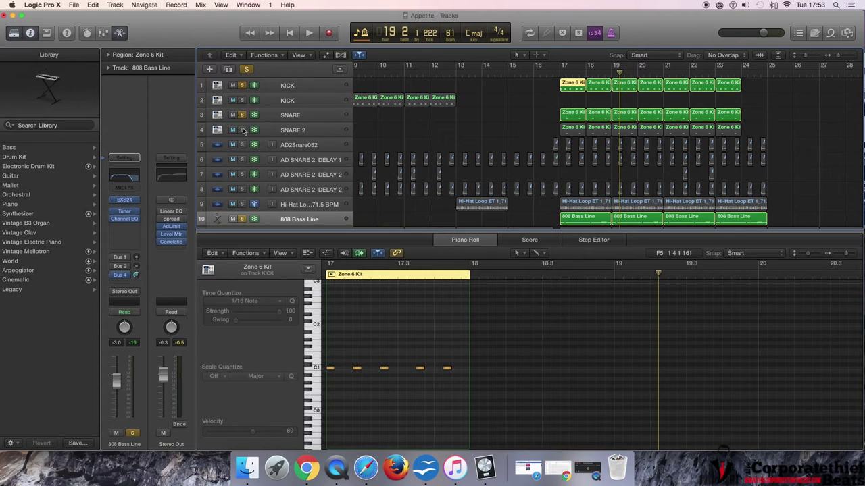
click(242, 130)
drag(555, 81, 582, 132)
click(558, 70)
key(space)
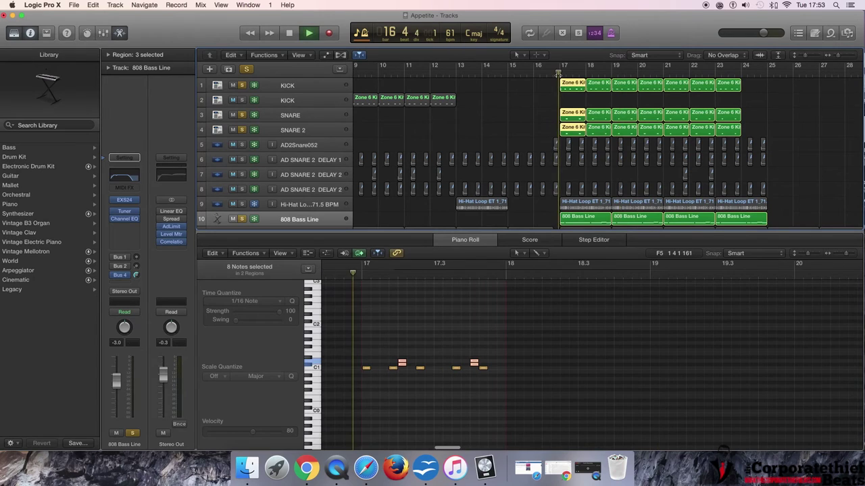
key(space)
click(556, 77)
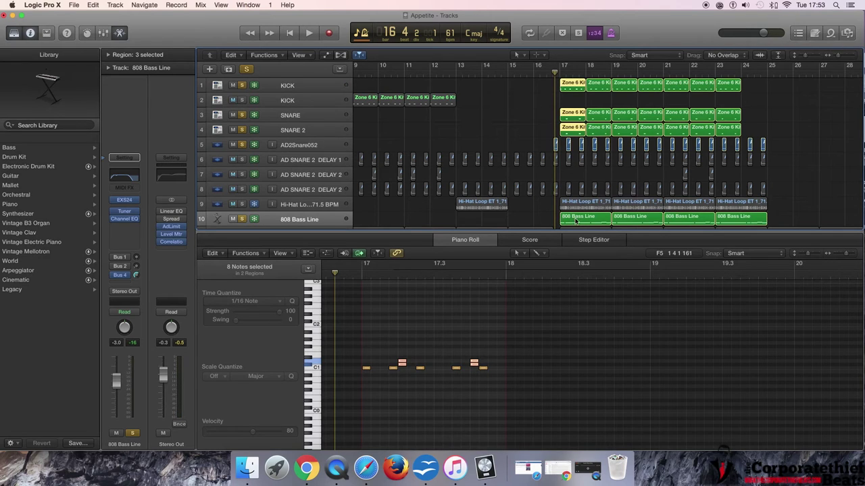
- Solo the hi-hat loop track and inspect AD2Snare052's waveform and its Channel EQ curve
click(233, 204)
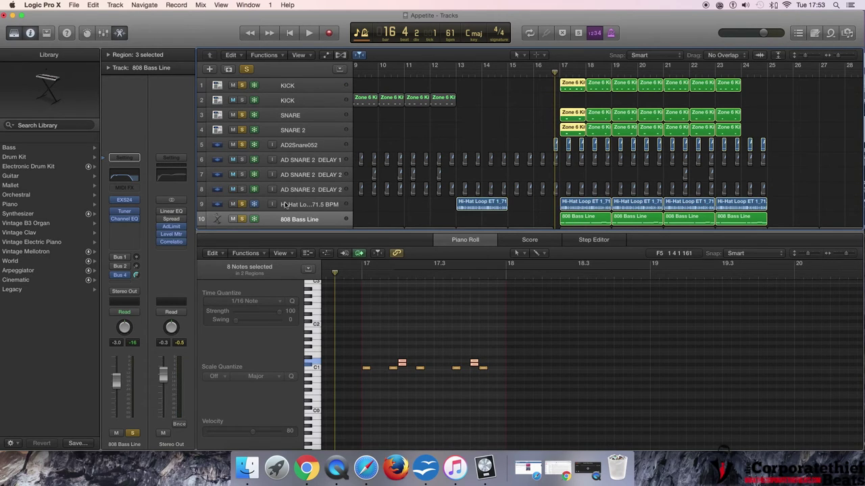
click(538, 139)
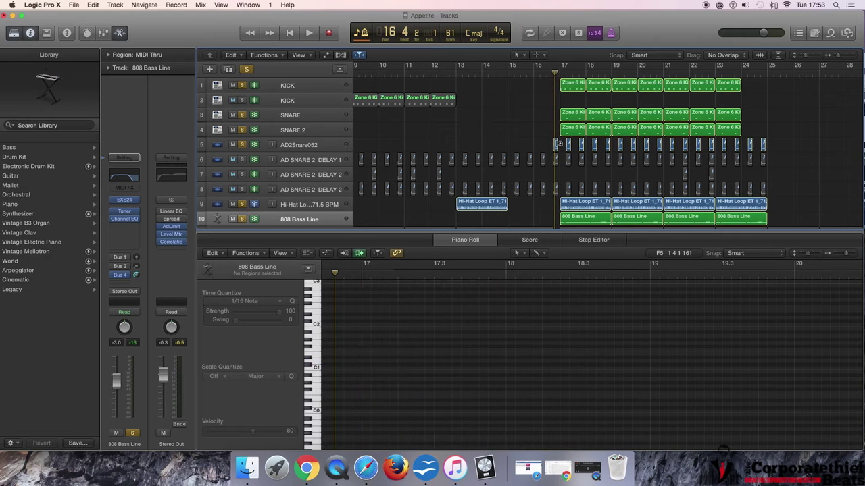
click(569, 146)
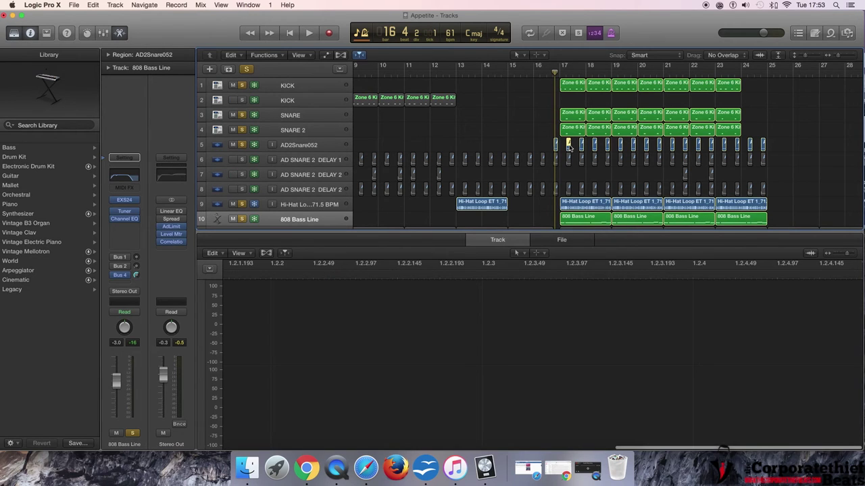
click(838, 55)
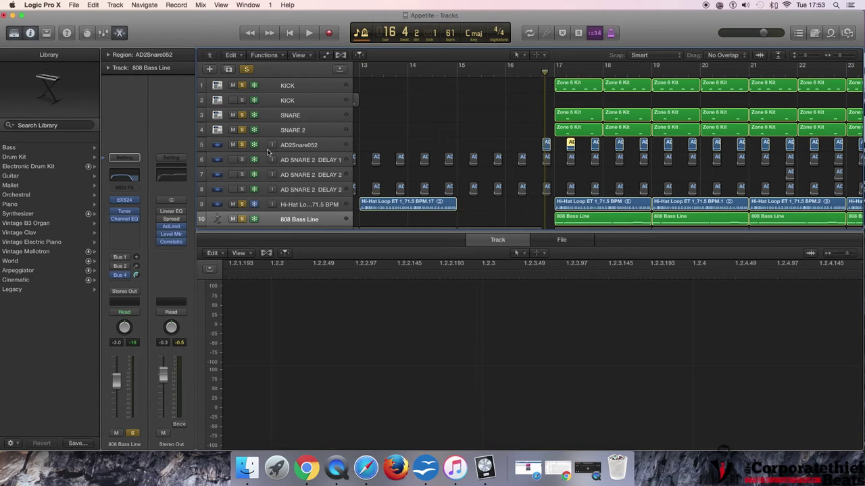
click(290, 146)
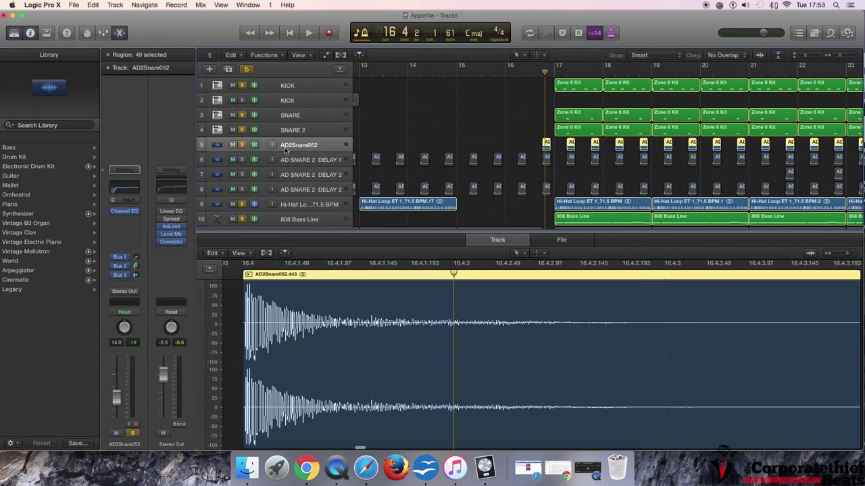
click(130, 189)
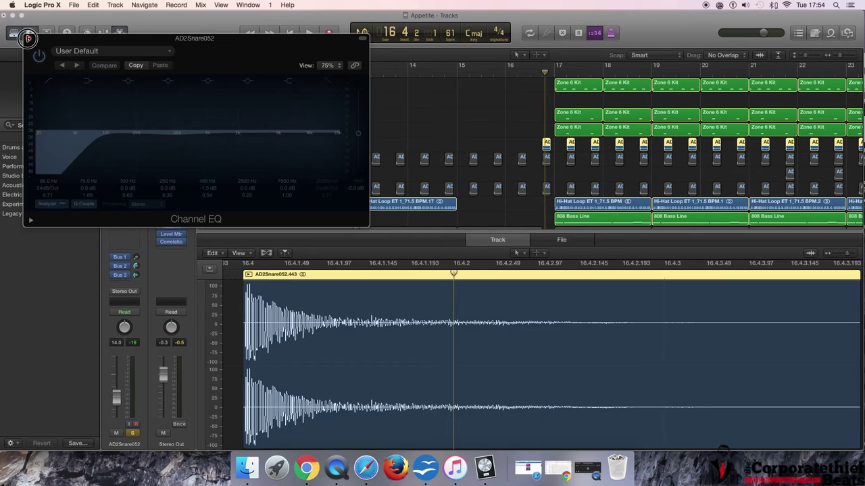
click(27, 41)
- Audition the soloed kick, snares, hi-hat loop and 808 Bass Line together from bar 17
click(554, 71)
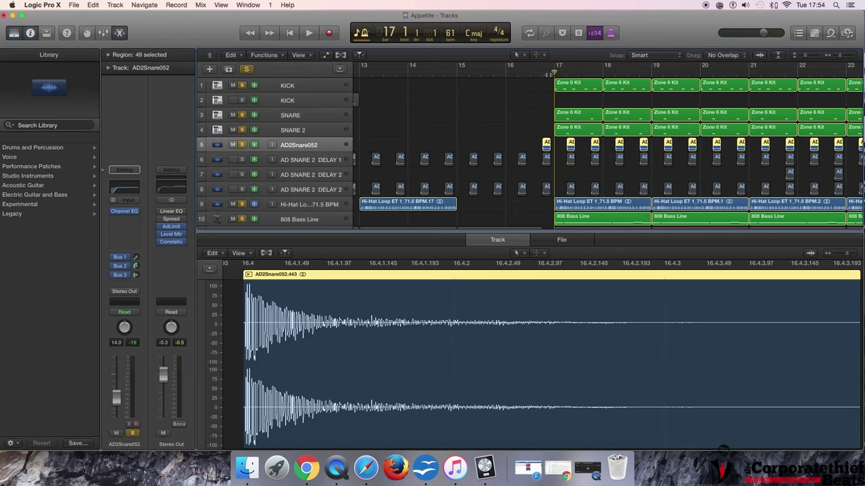
key(space)
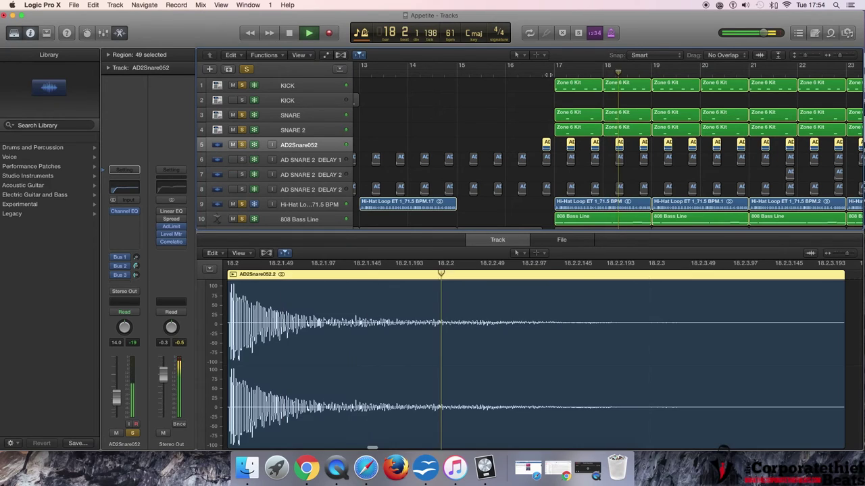
key(space)
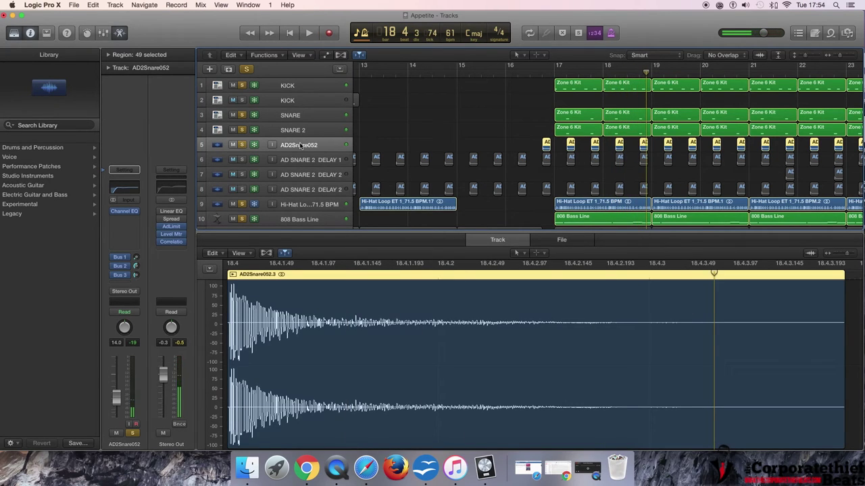
- Add the three AD SNARE 2 delay tracks to the solos, audition the mix from bar 17, and return the playhead to bar 17
click(241, 116)
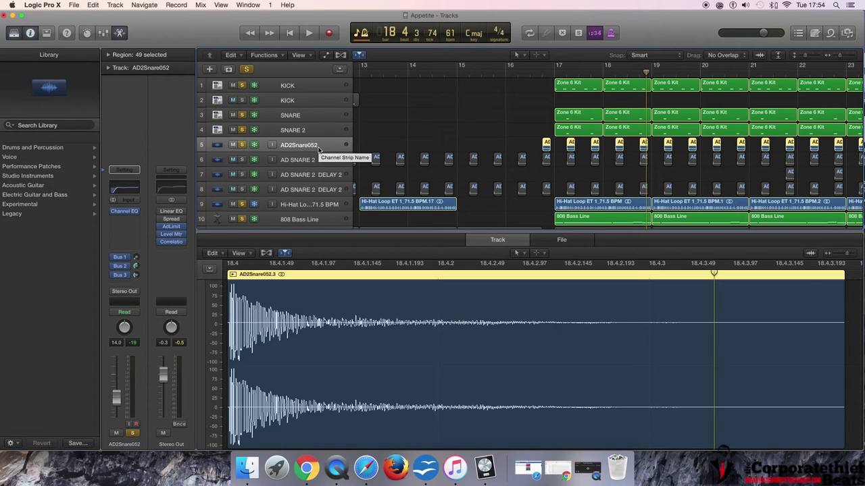
click(244, 189)
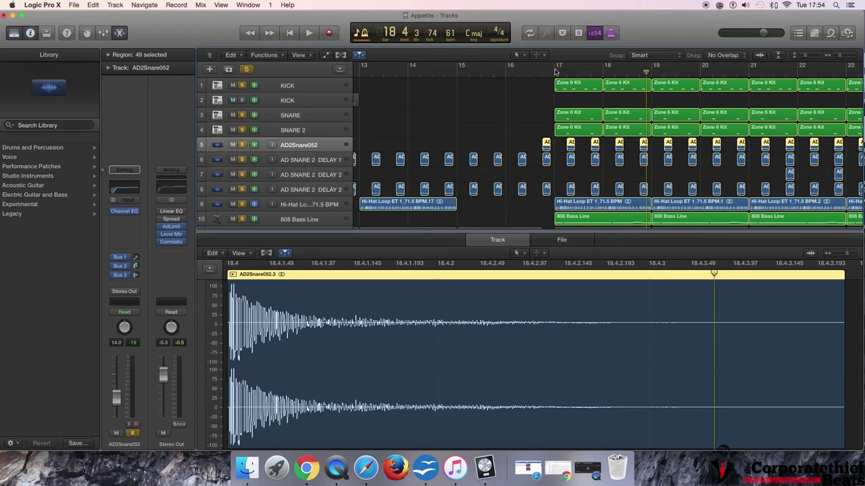
click(554, 71)
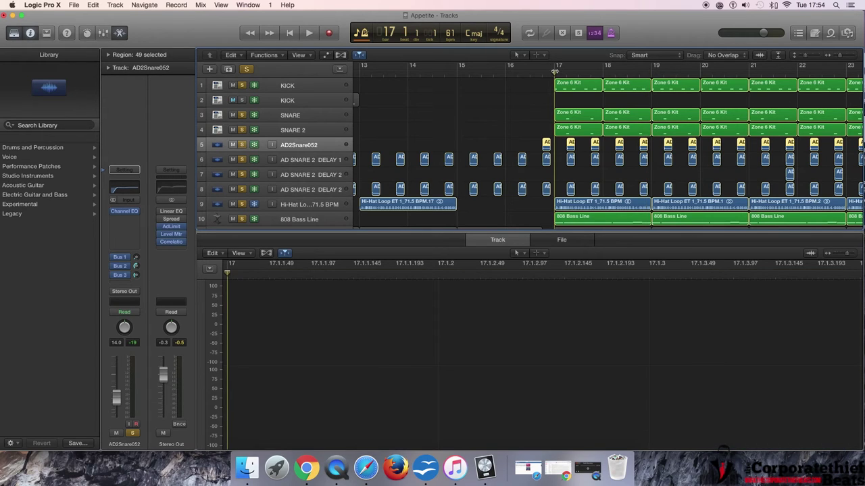
key(space)
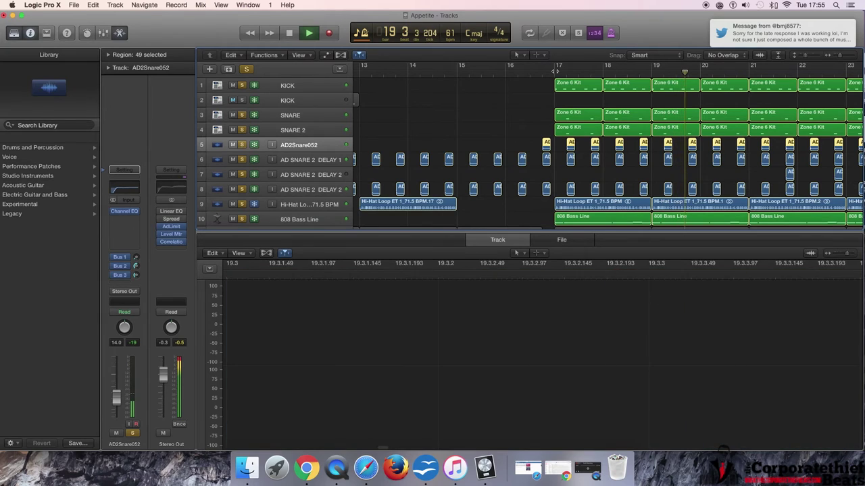
key(space)
click(555, 71)
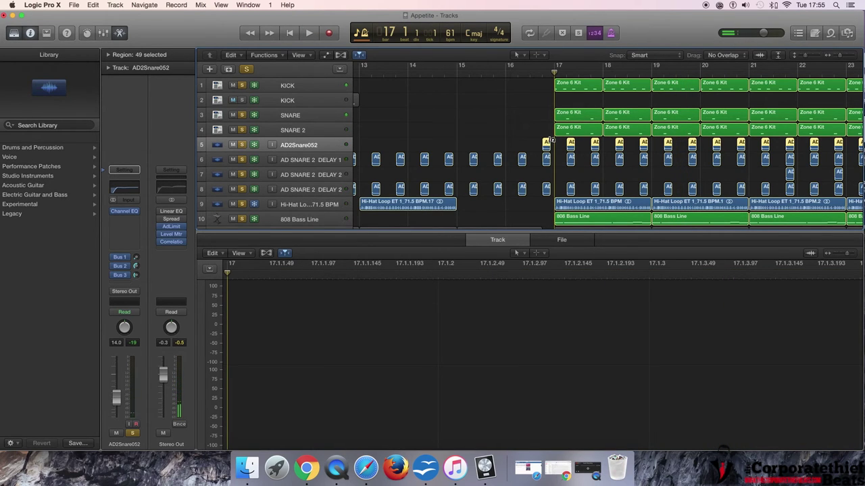
- Check all tracks' levels in the Mixer, close it, and replay the soloed drums and bass from bar 17
scroll(553, 181, down, 2)
scroll(553, 181, up, 2)
scroll(552, 181, down, 1)
drag(840, 57, 836, 57)
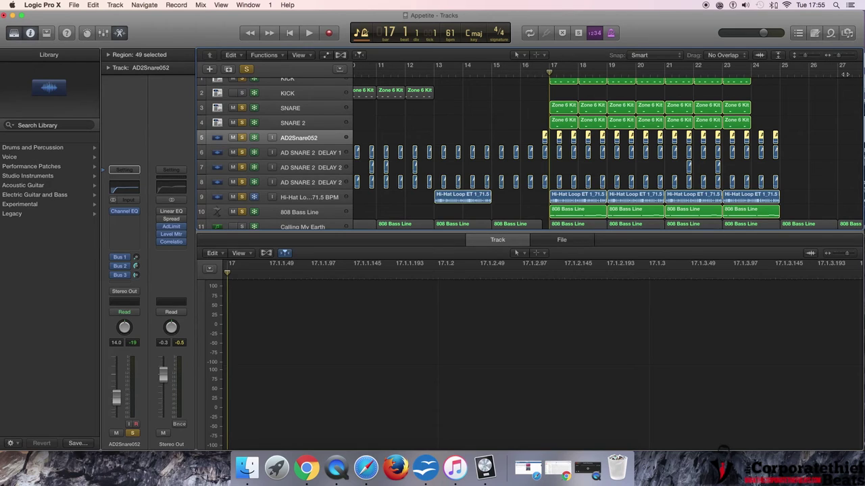
key(x)
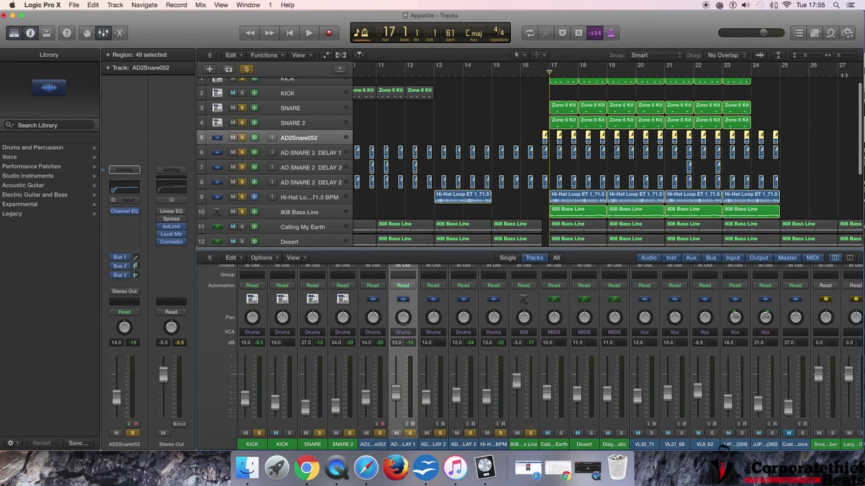
key(x)
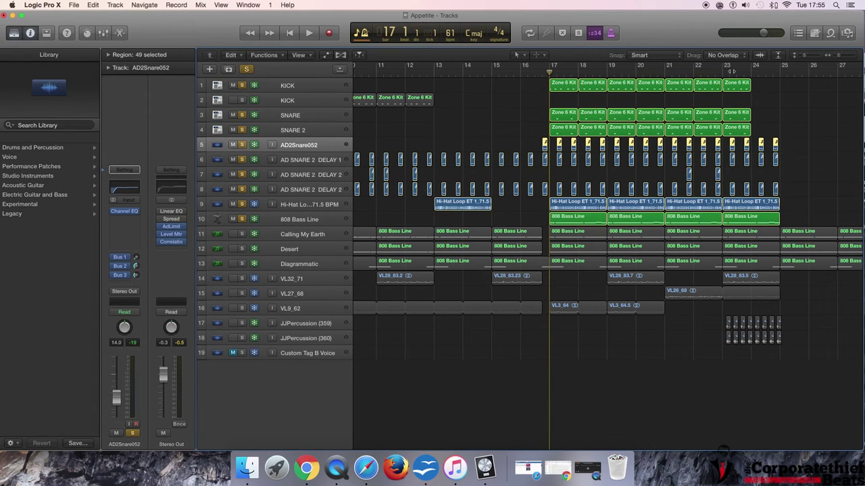
key(space)
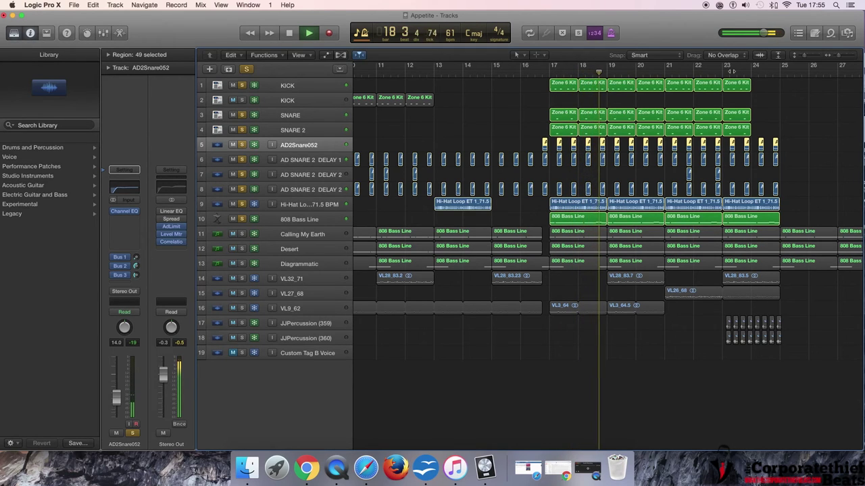
- Add both JJPercussion tracks, VL9_62 and VL27_68 to the soloed drums and bass, and audition the mix from bar 17
key(space)
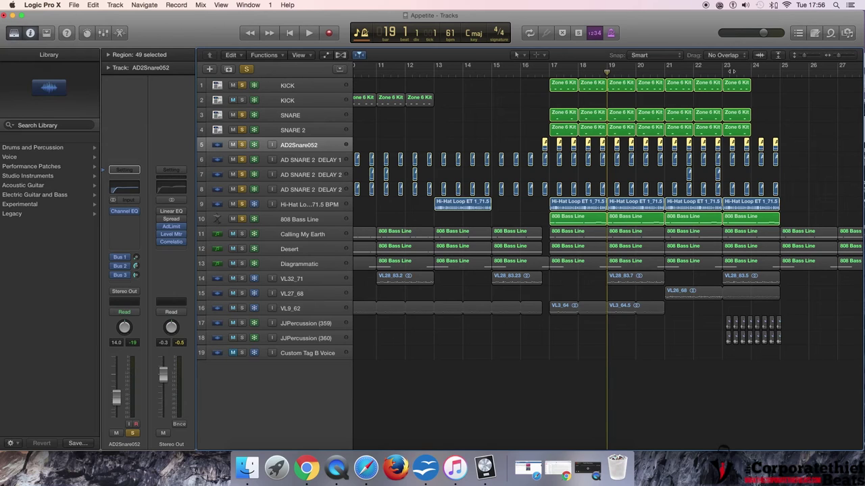
click(241, 342)
click(242, 323)
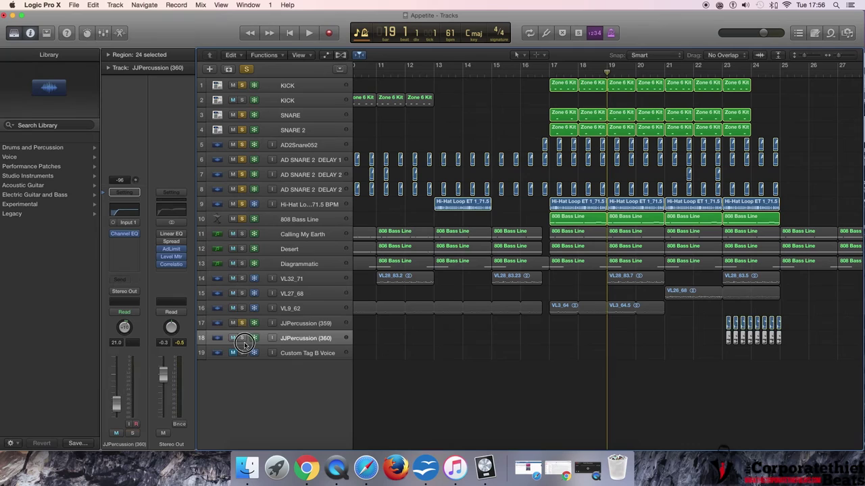
click(243, 338)
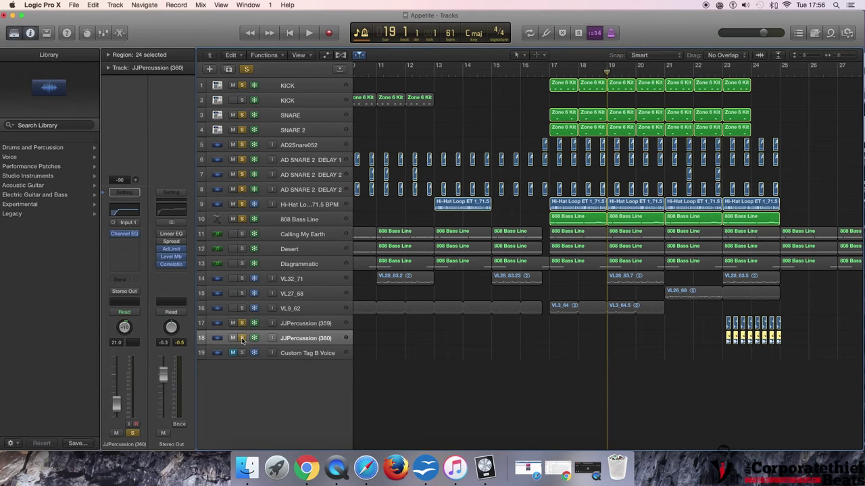
click(242, 308)
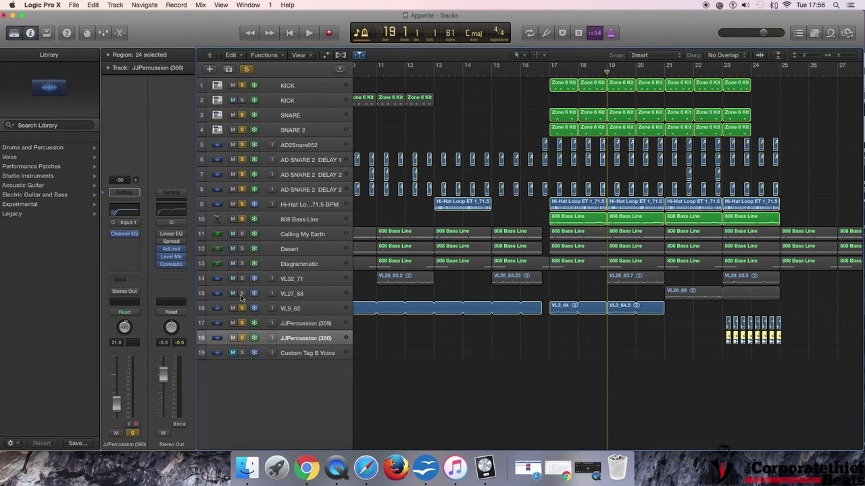
click(242, 293)
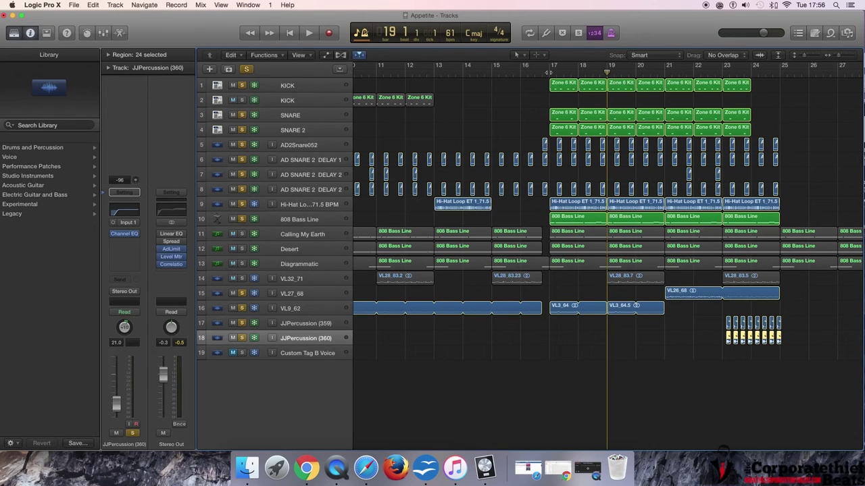
click(549, 72)
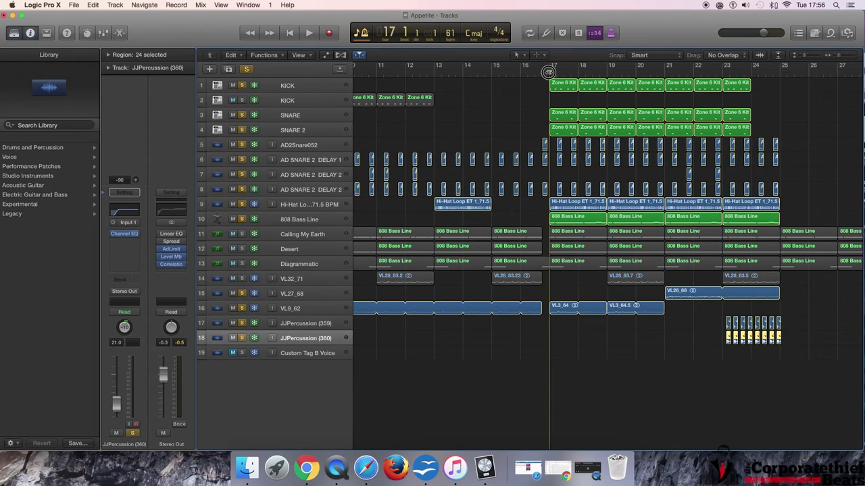
key(space)
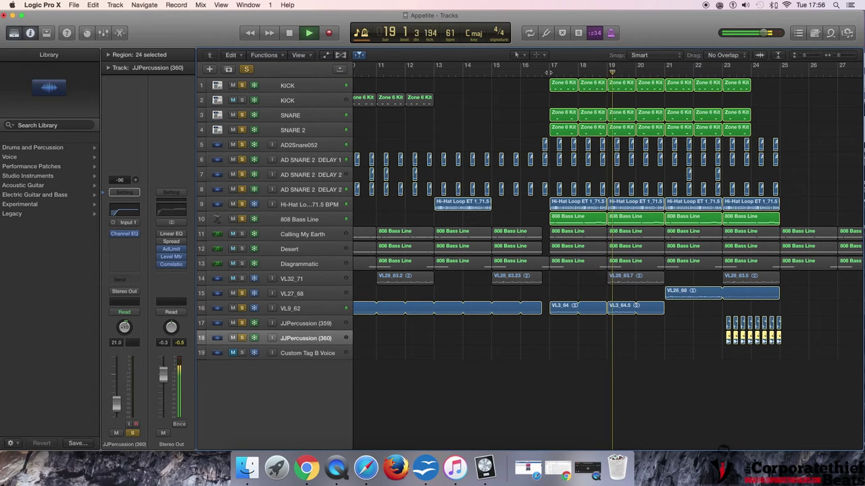
key(space)
- Add the VL32_71 track to the solos and audition the mix from bar 19, skipping ahead to bar 21
click(233, 279)
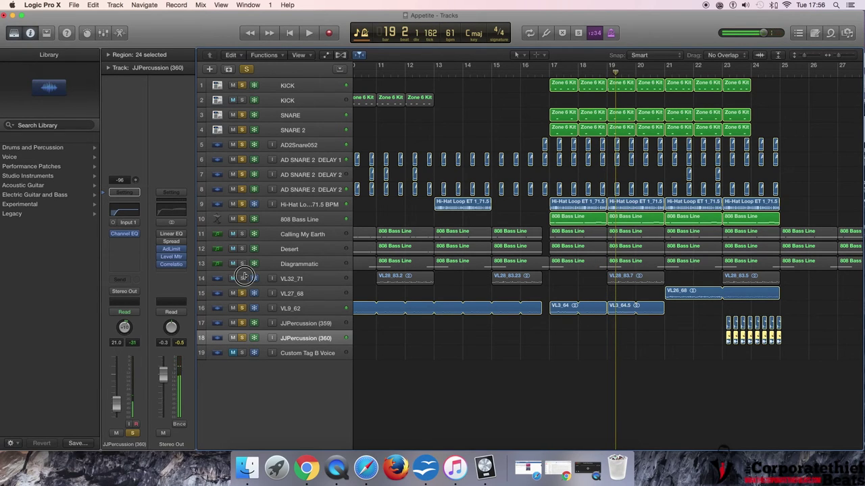
click(606, 69)
key(space)
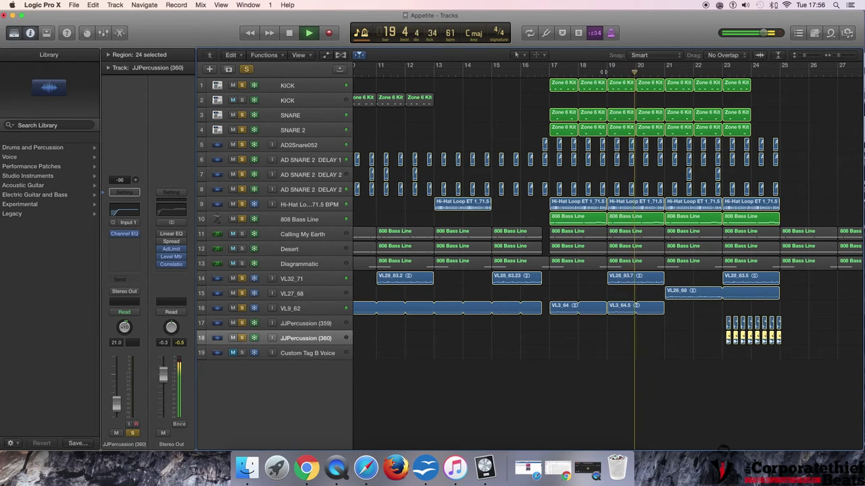
click(678, 71)
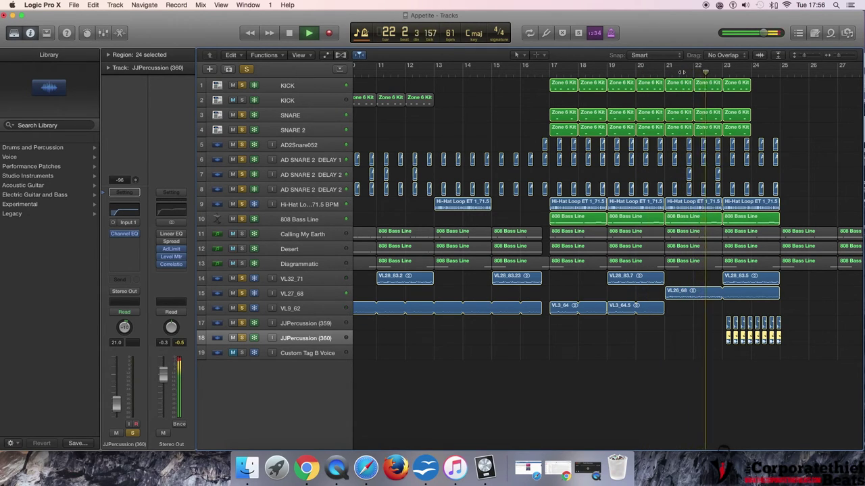
key(space)
- Clear all solos and play the full arrangement from bar 17 to bar 25
click(246, 68)
click(549, 70)
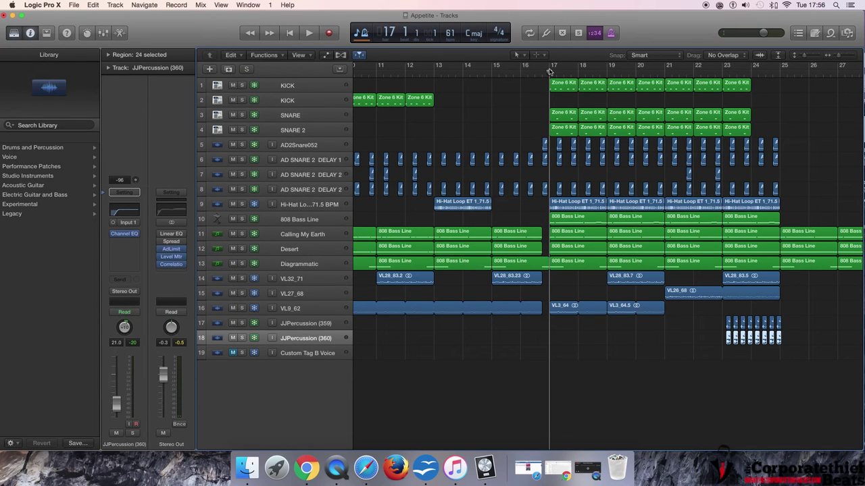
key(space)
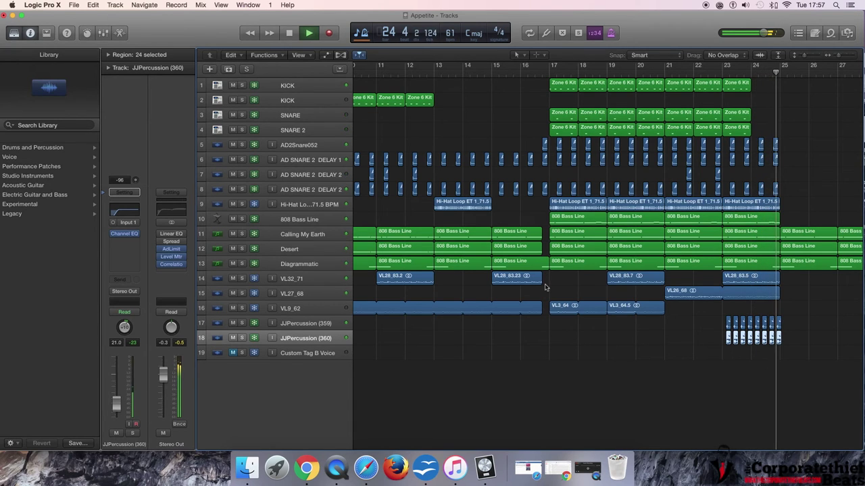
key(space)
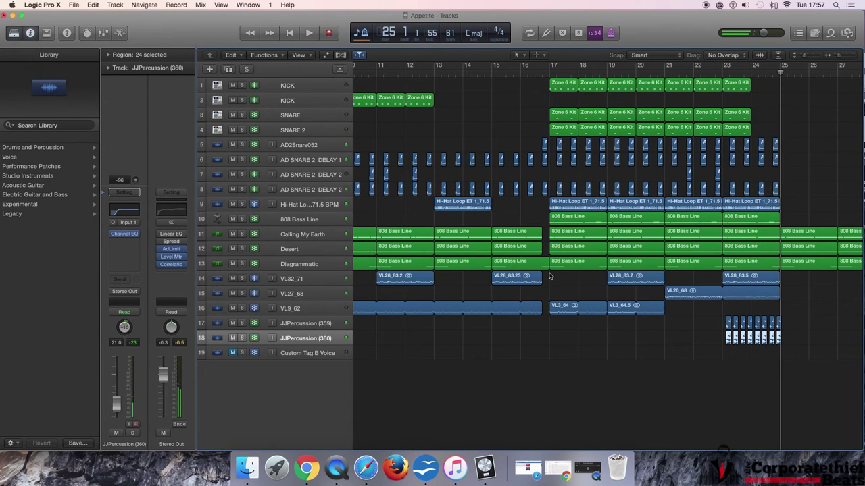
- Solo the JJPercussion (359) and (360) tracks and audition them from bar 23 and again from bar 24
scroll(548, 280, left, 1)
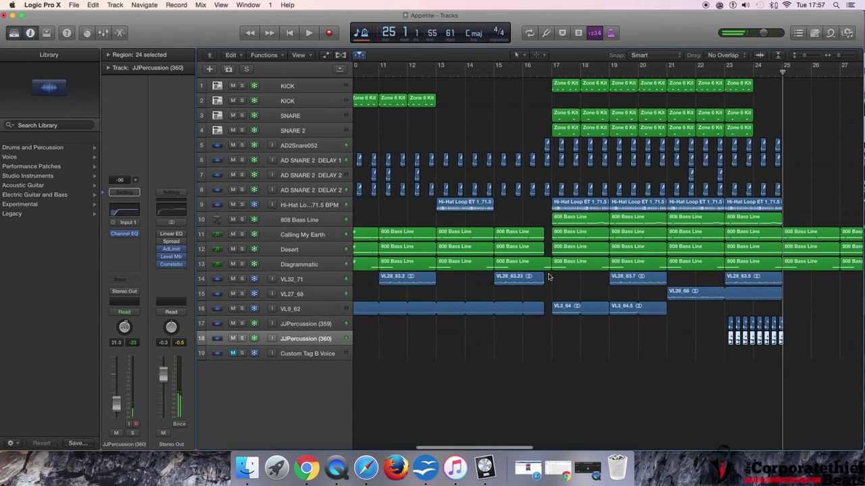
click(242, 338)
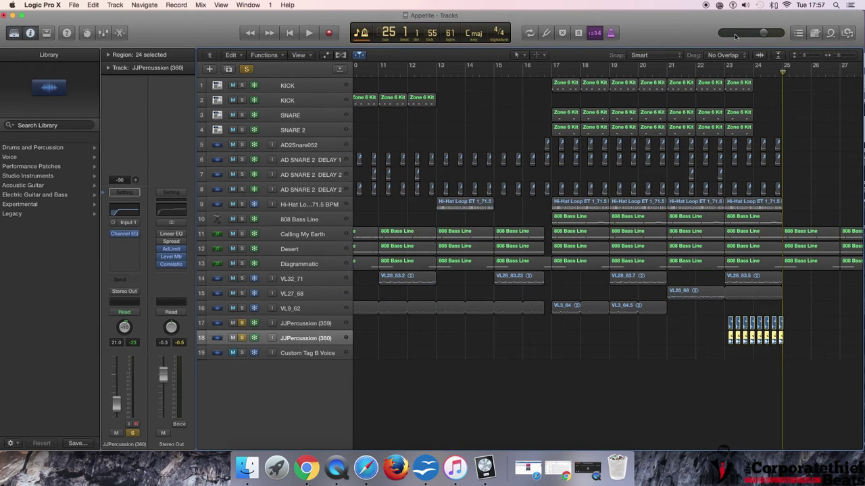
click(725, 75)
key(space)
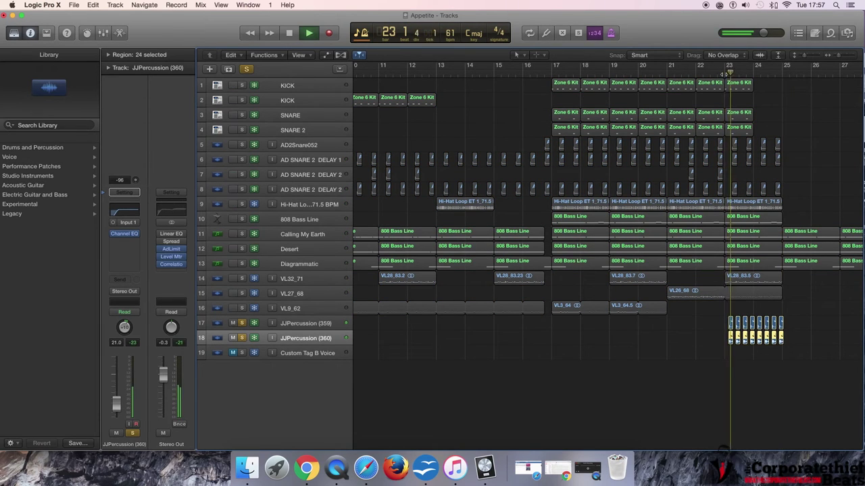
key(space)
click(755, 73)
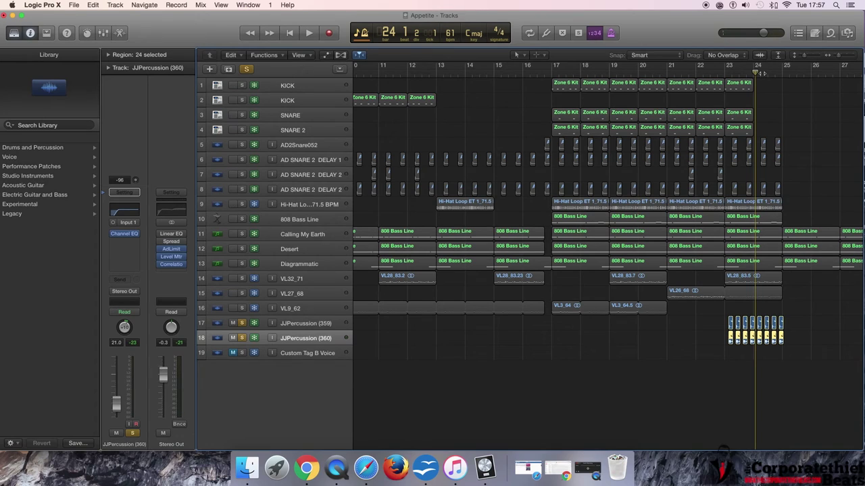
key(space)
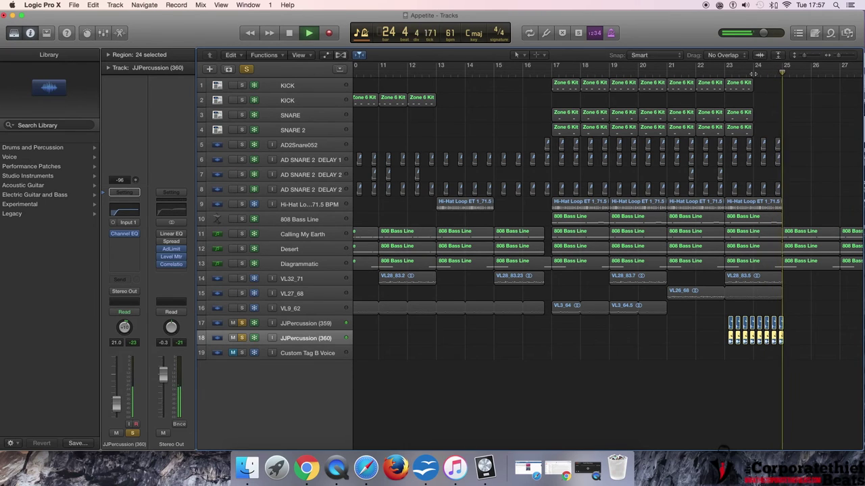
key(space)
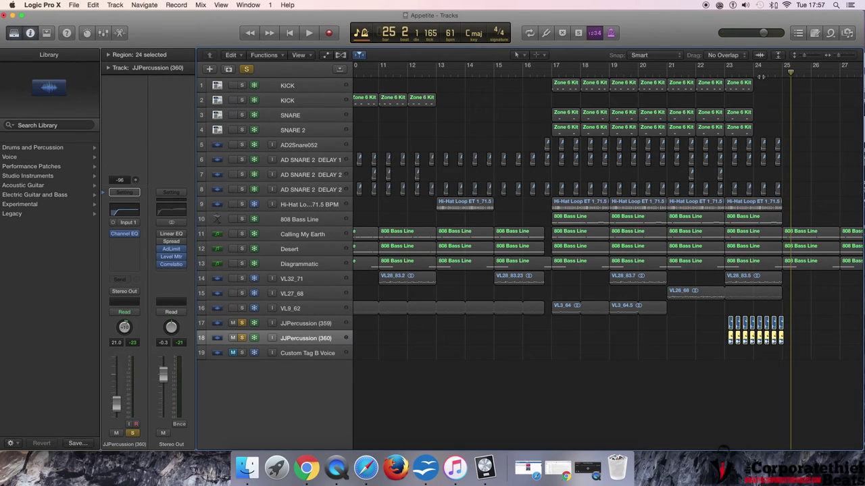
- Unsolo both JJPercussion tracks and audition the full mix from bar 24 into bar 25
scroll(349, 312, right, 2)
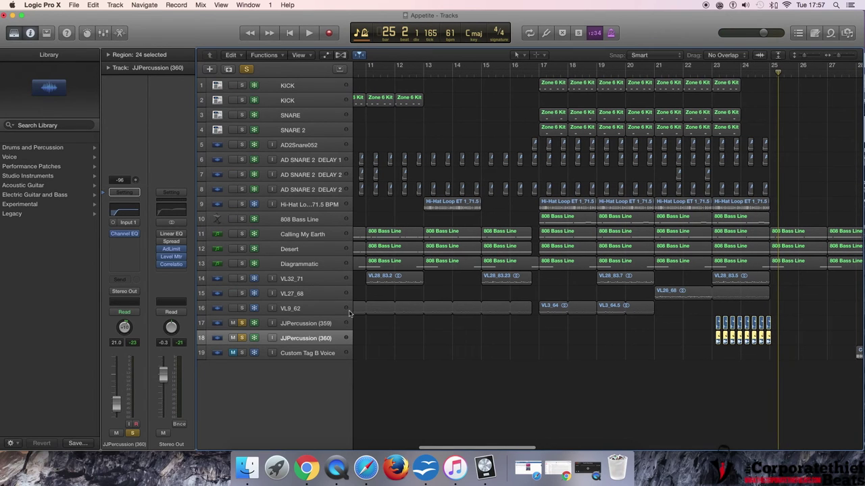
click(241, 324)
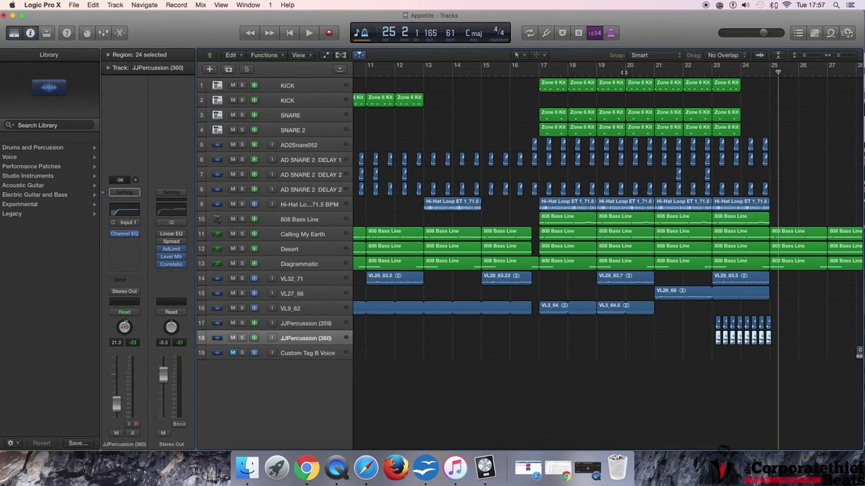
click(742, 74)
key(space)
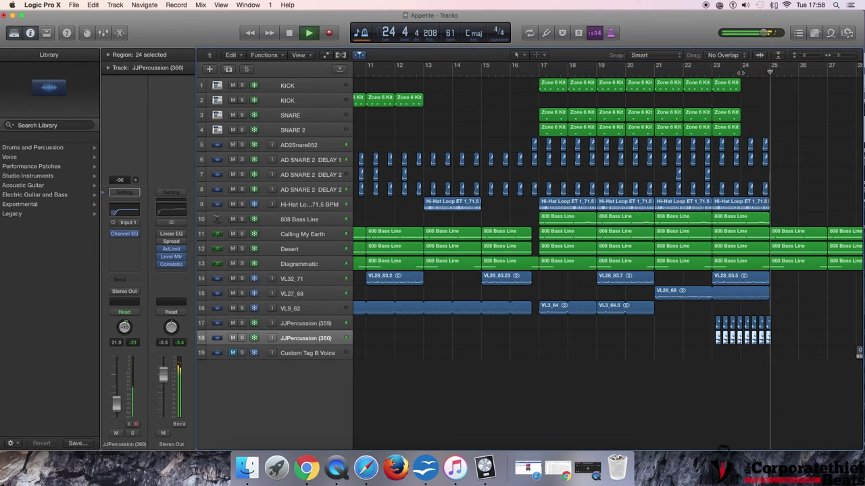
key(space)
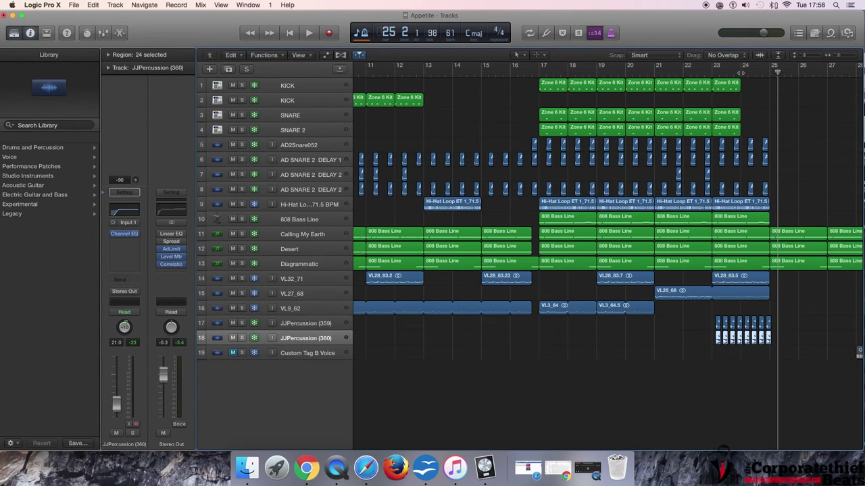
- Replay the full mix from the end of bar 23, where the kick and snare regions stop, into bar 25
drag(841, 57, 794, 63)
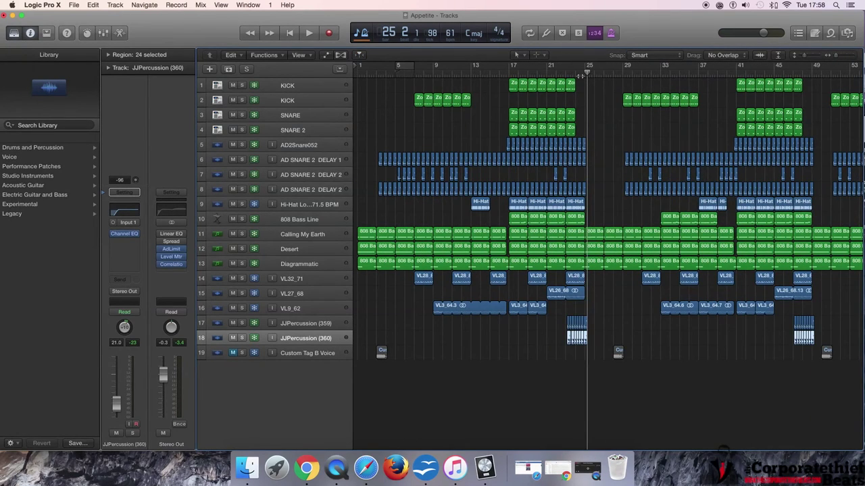
click(574, 72)
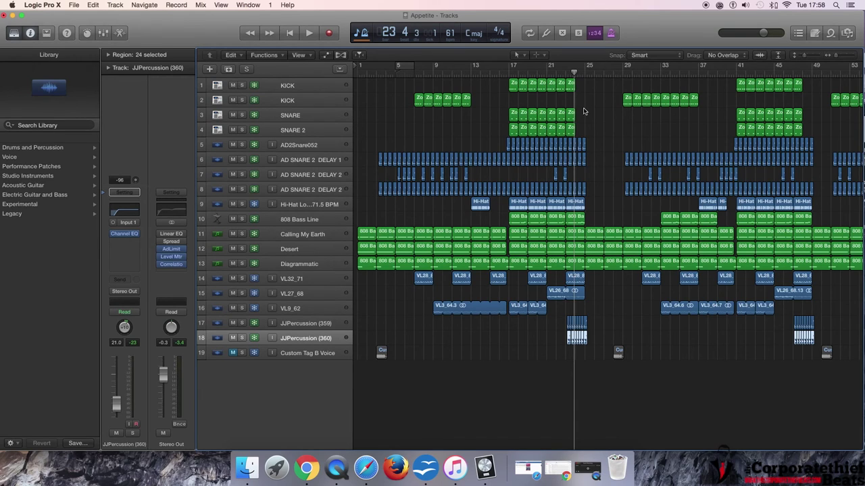
key(space)
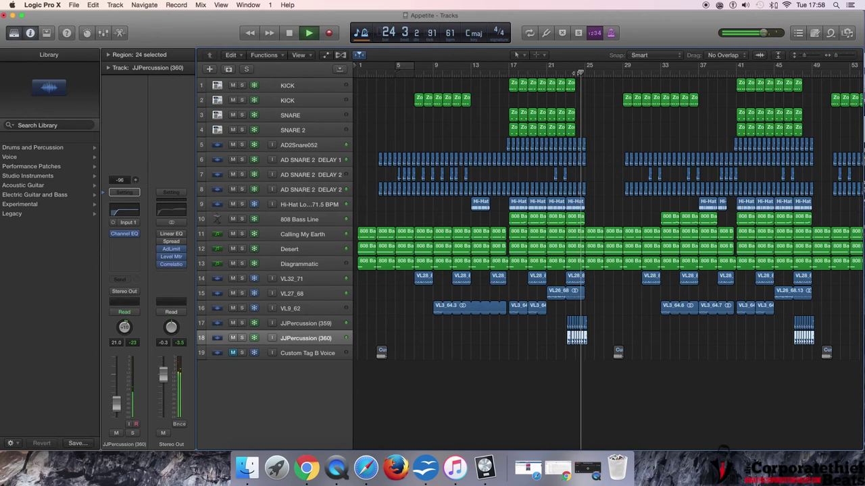
key(space)
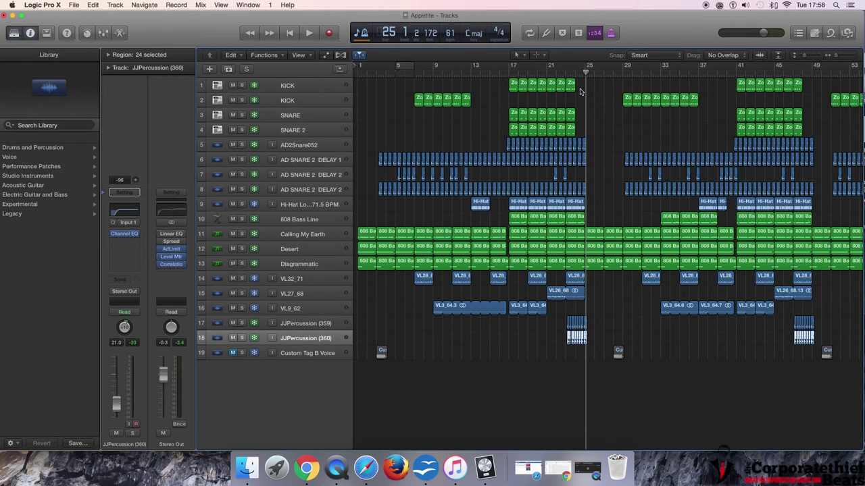
- Examine how the beat's sections repeat across the whole arrangement and place the playhead at bar 49
scroll(580, 91, right, 5)
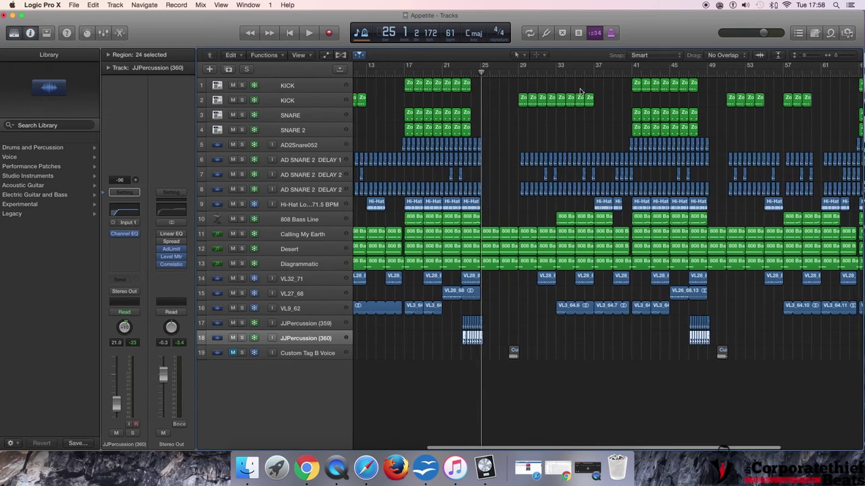
scroll(579, 91, right, 3)
scroll(511, 104, left, 4)
scroll(511, 104, left, 4)
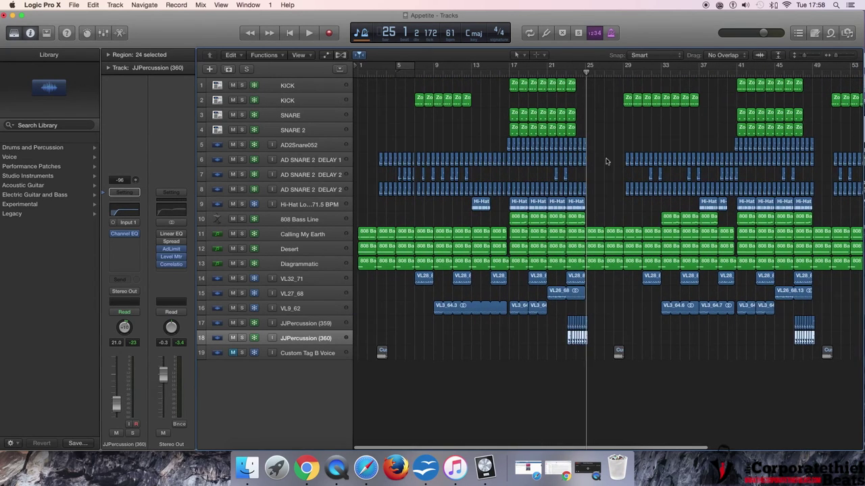
scroll(575, 202, right, 8)
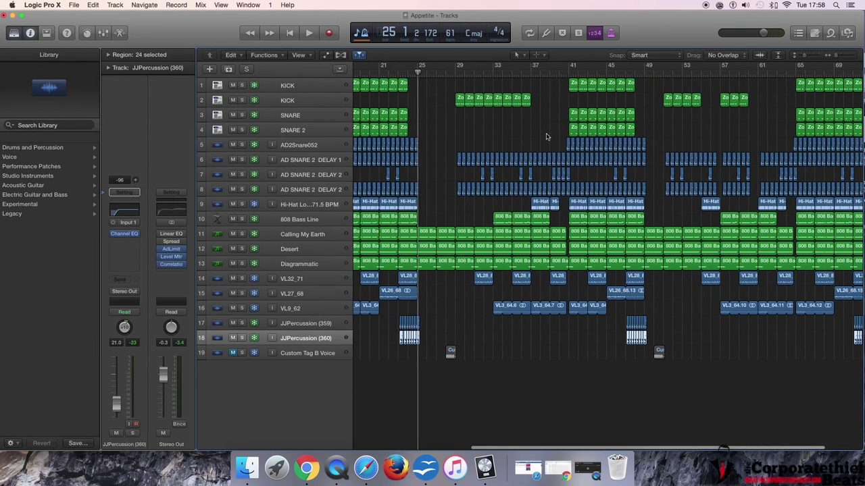
scroll(547, 138, right, 2)
scroll(547, 134, right, 2)
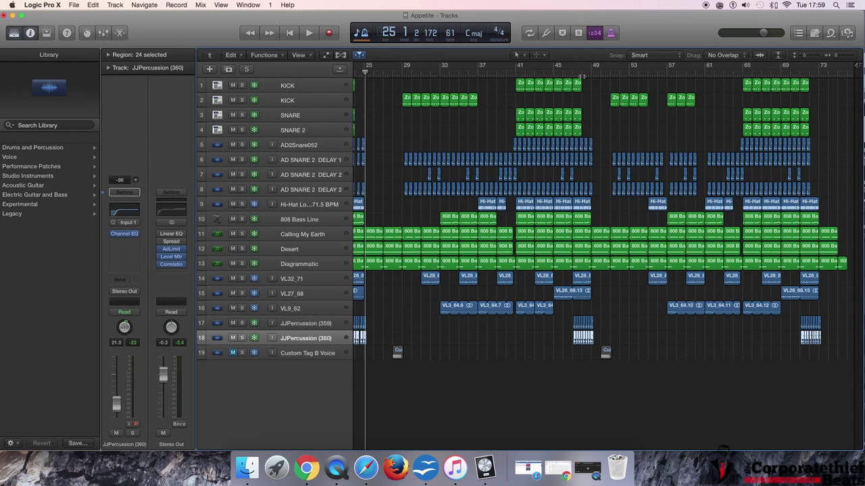
scroll(591, 93, left, 5)
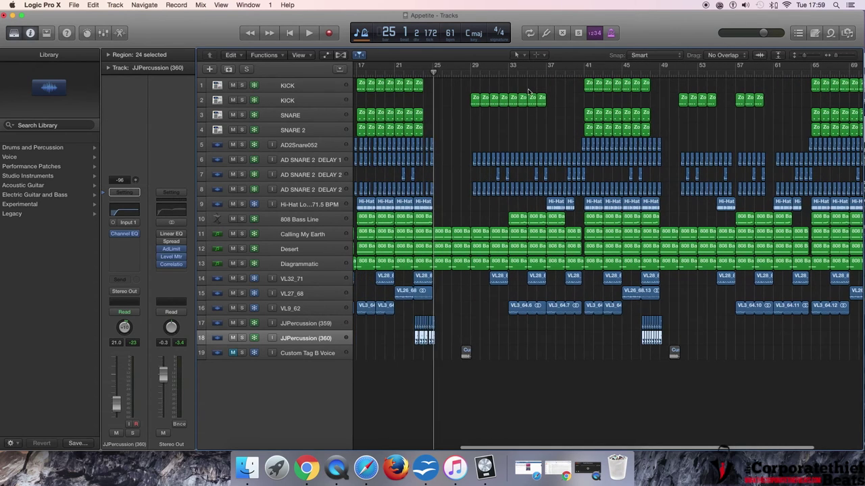
scroll(550, 109, right, 3)
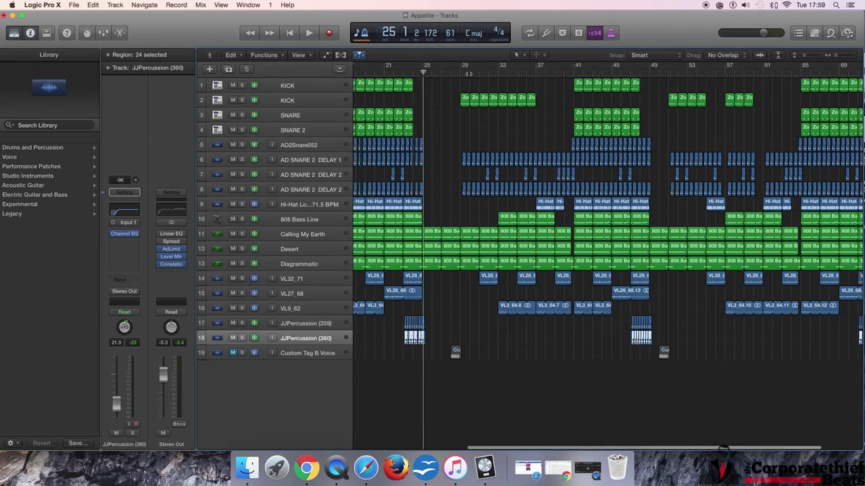
scroll(550, 109, right, 2)
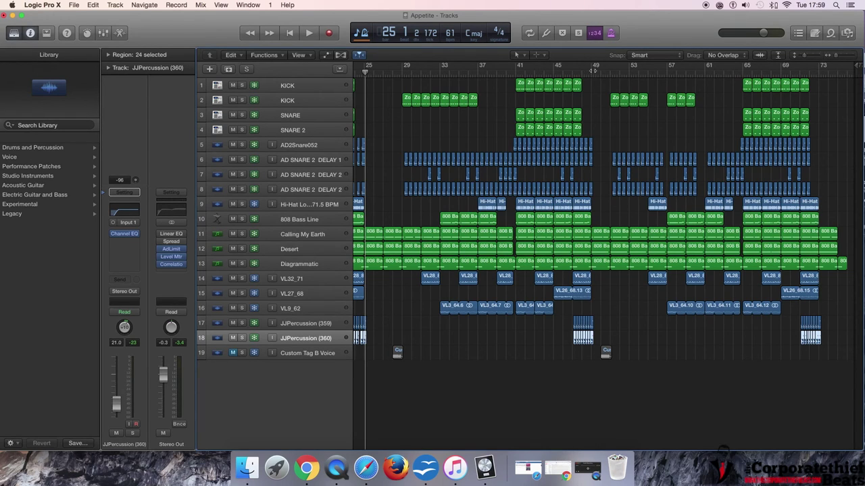
click(593, 71)
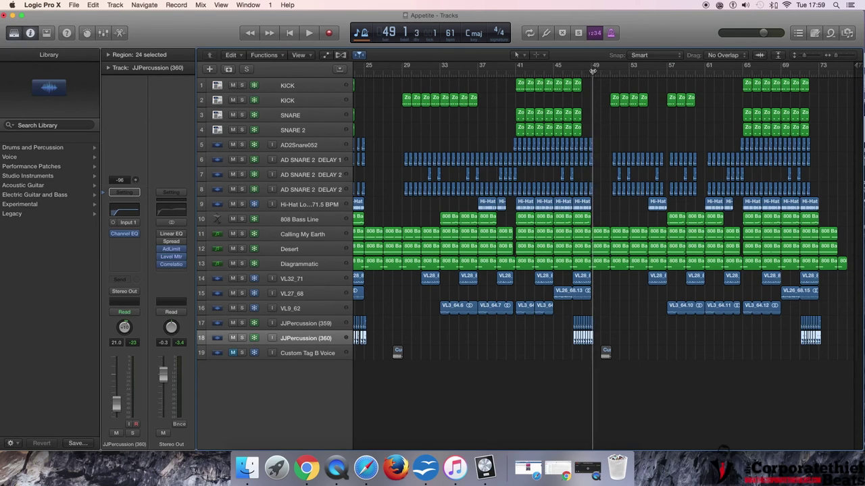
- Audition the full mix from bar 49 through bar 54, stop playback, and place the playhead at bar 64
key(space)
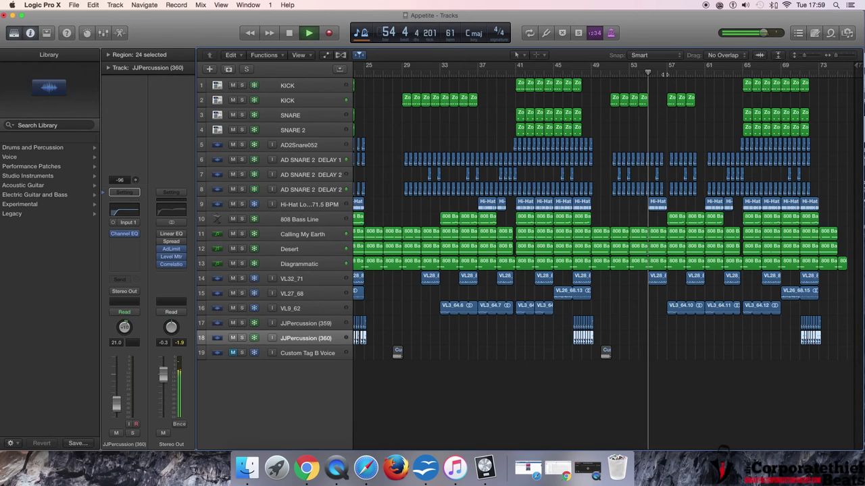
key(space)
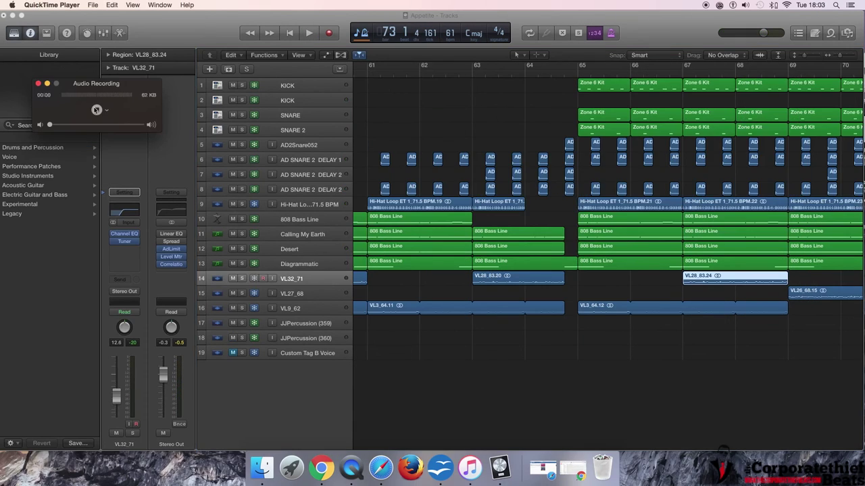
click(524, 73)
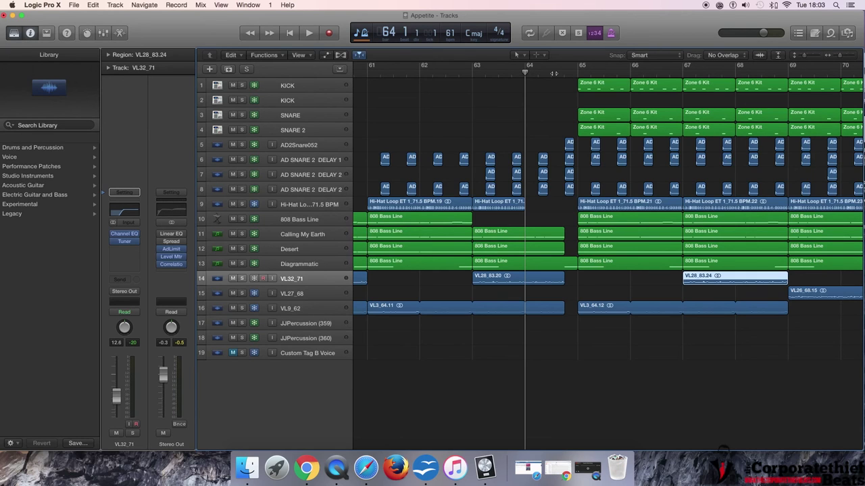
- Show the mixer at a taller height and examine the inserts, sends and levels across its channel strips
key(x)
drag(559, 249, 548, 118)
scroll(520, 230, right, 10)
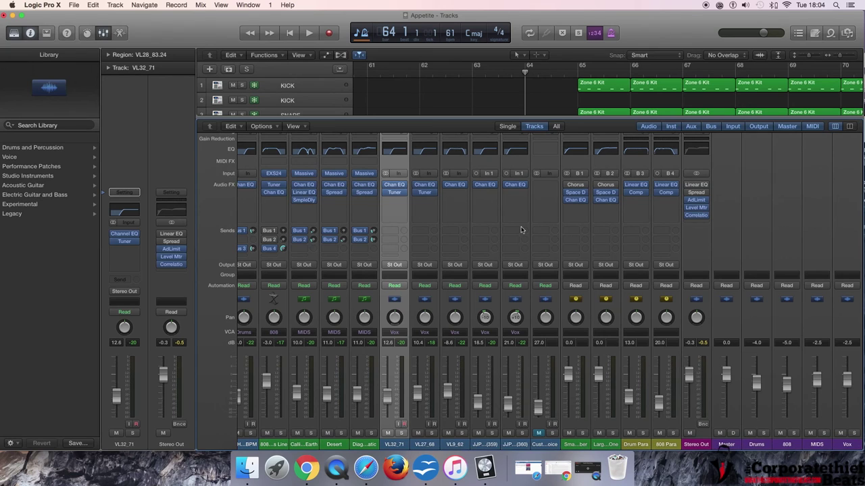
scroll(520, 230, left, 2)
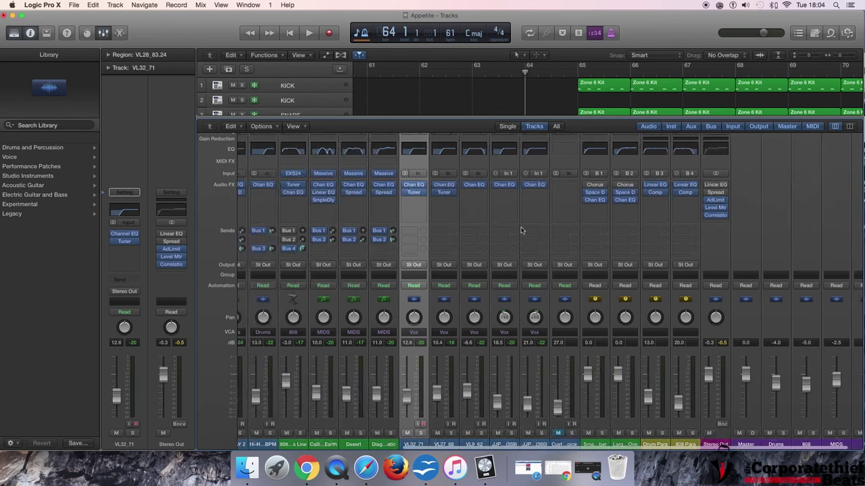
scroll(520, 229, left, 5)
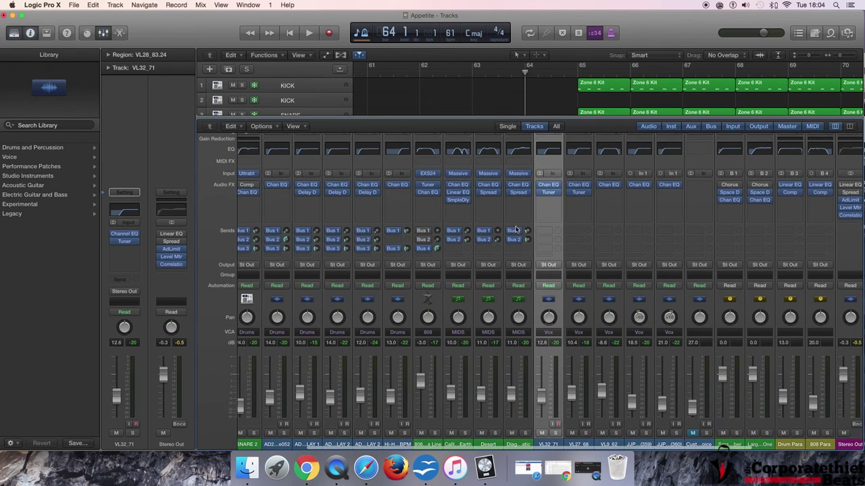
scroll(516, 226, right, 5)
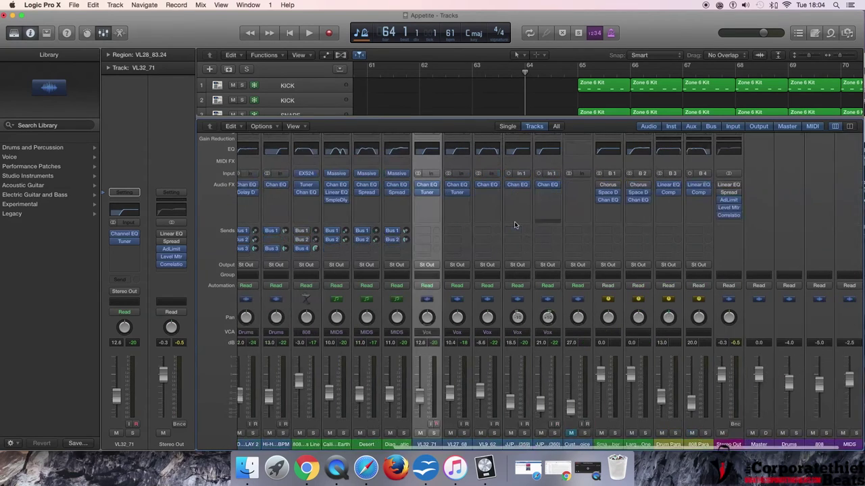
- Inspect the Compressor settings on the Drum Para and 808 Para buses, closing both plug-in windows
mouse_move(642, 444)
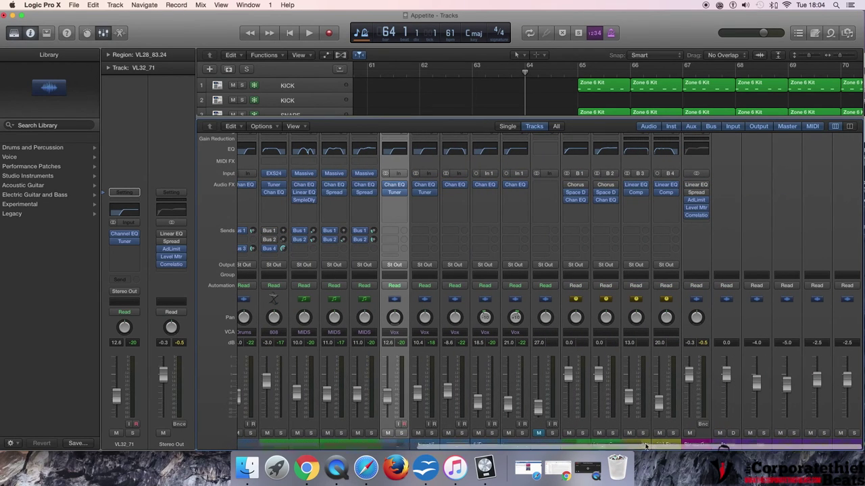
click(637, 194)
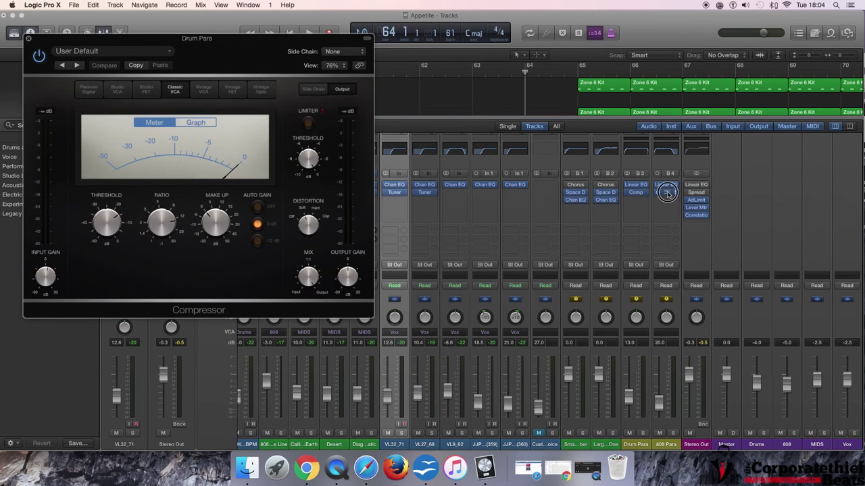
click(667, 193)
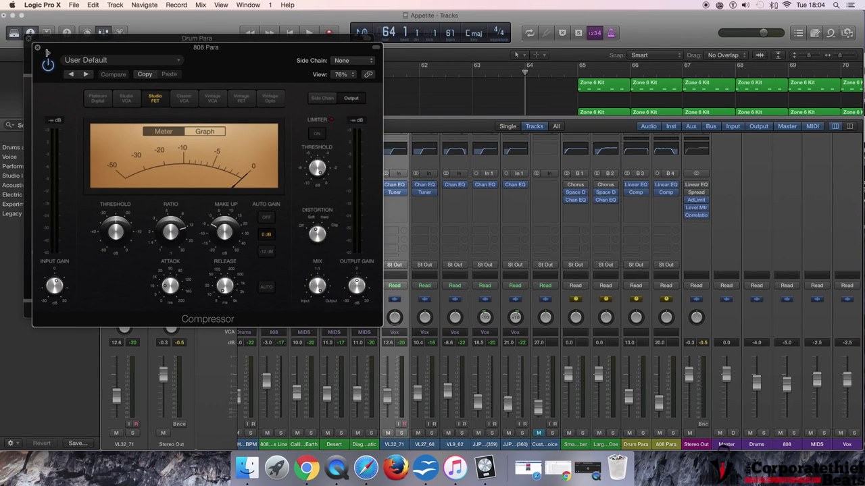
drag(48, 53, 127, 43)
click(114, 44)
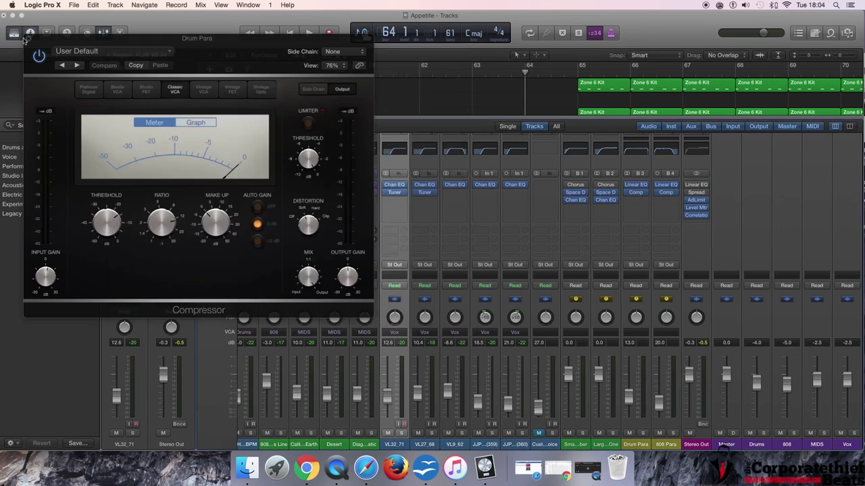
click(28, 39)
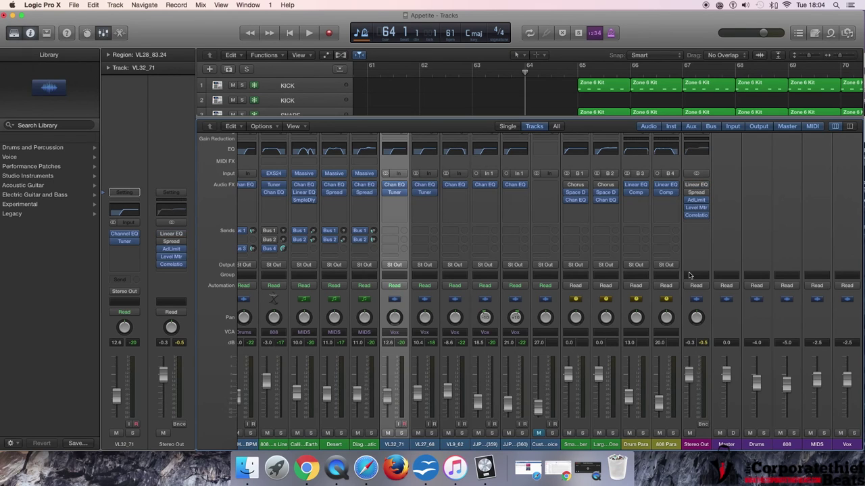
- Inspect the Space Designer reverbs on the Large Hall and Small Room buses, closing each plug-in window
scroll(690, 305, right, 2)
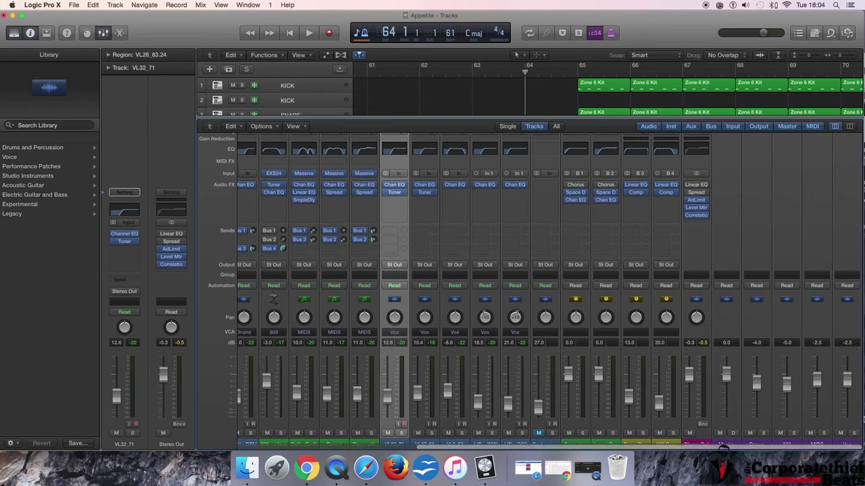
scroll(518, 214, left, 5)
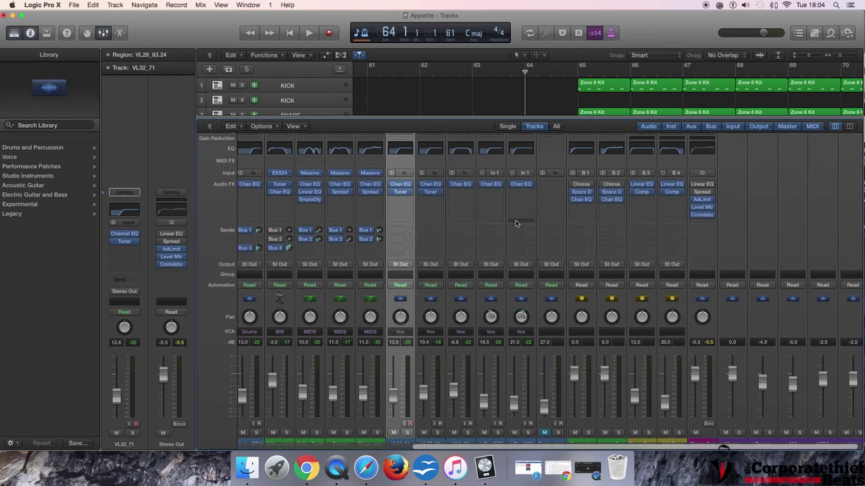
scroll(490, 230, right, 5)
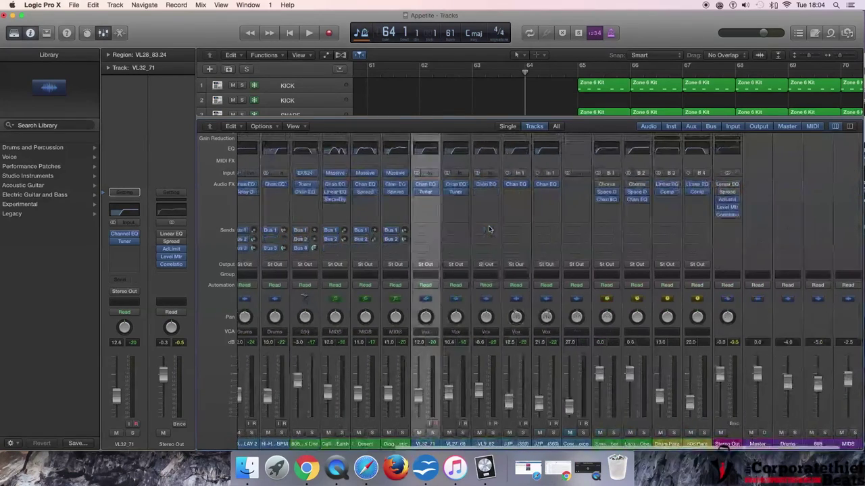
click(606, 194)
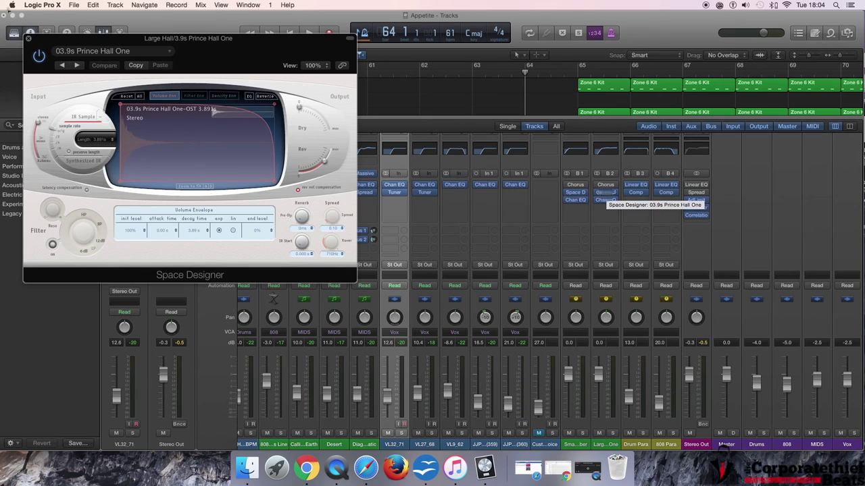
click(30, 40)
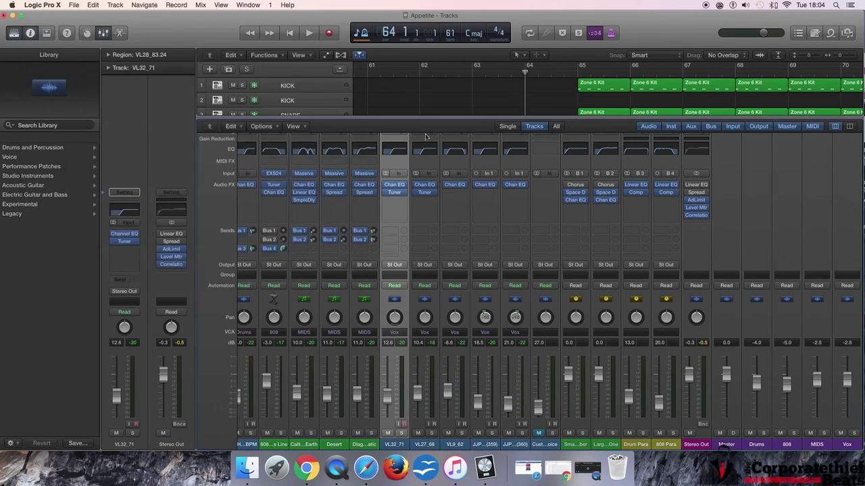
click(576, 193)
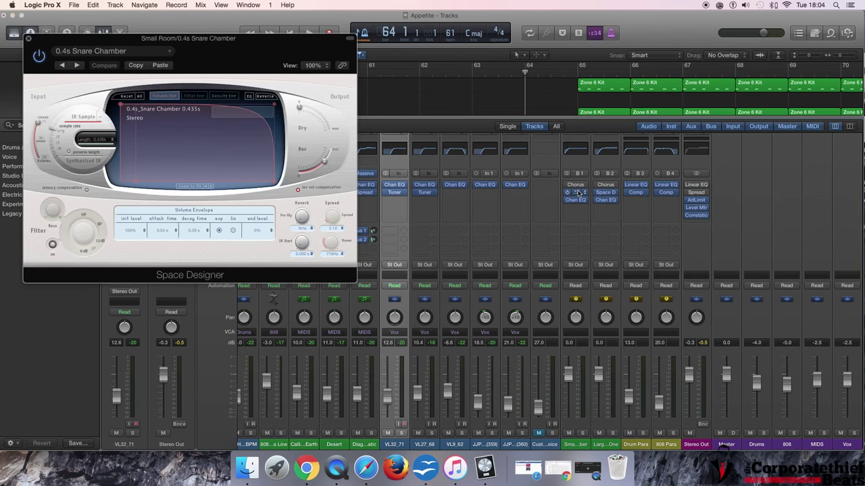
click(29, 39)
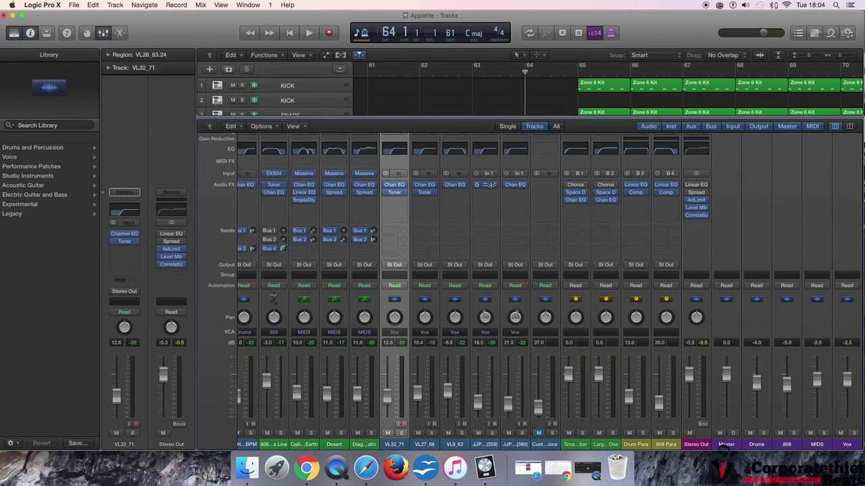
- Review the track channel strips and their bus sends once more, and hide the mixer
scroll(569, 175, left, 6)
scroll(567, 174, left, 3)
scroll(568, 174, right, 4)
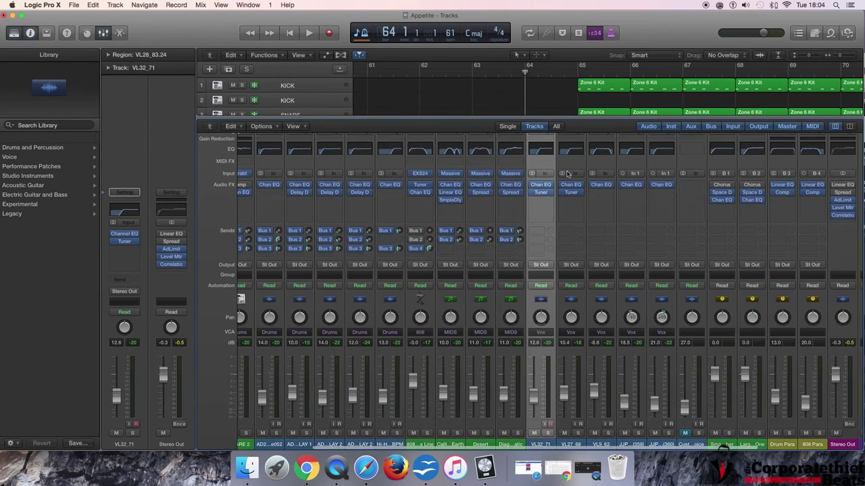
scroll(568, 175, right, 5)
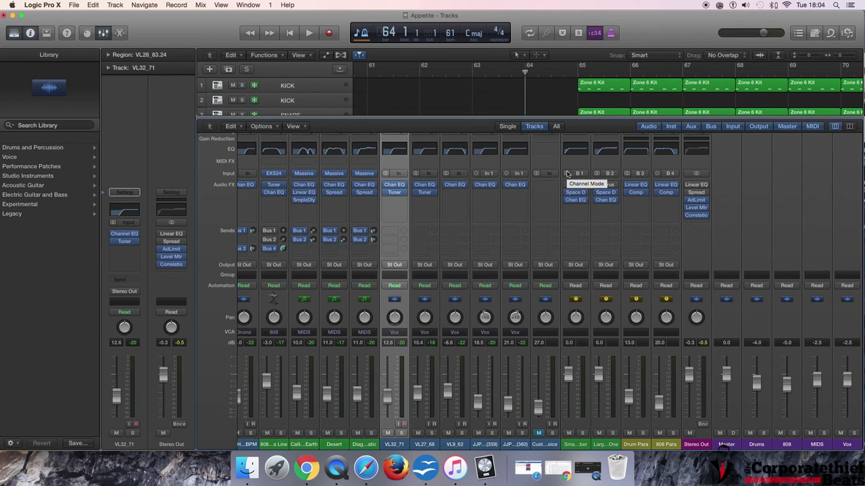
key(x)
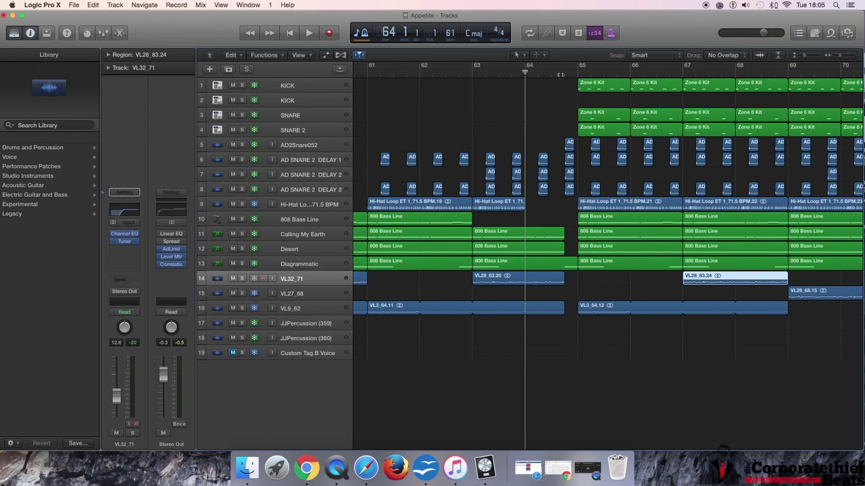
- Play the full mix from the middle of bar 64, show more bars of the arrangement, and slightly narrow the track headers
click(552, 75)
key(space)
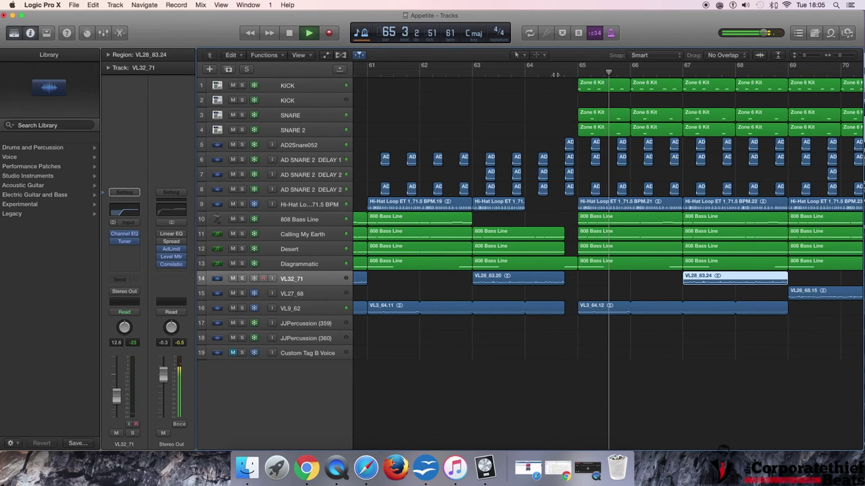
drag(839, 60, 805, 59)
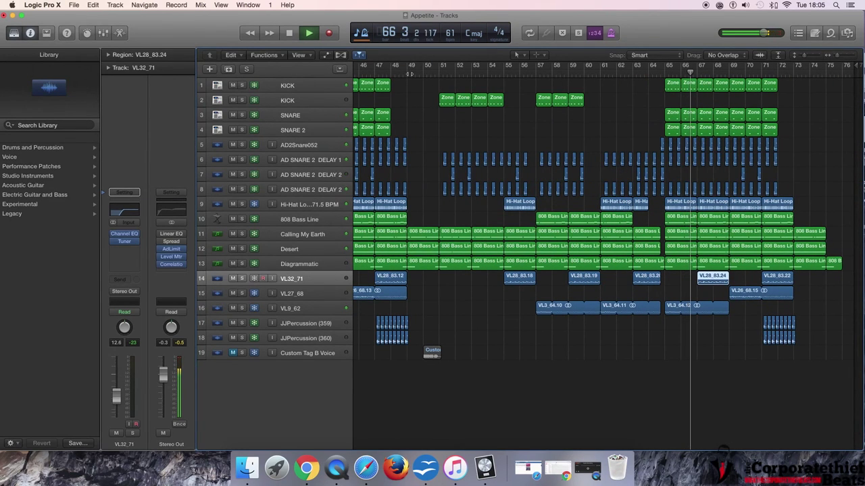
drag(352, 105, 289, 109)
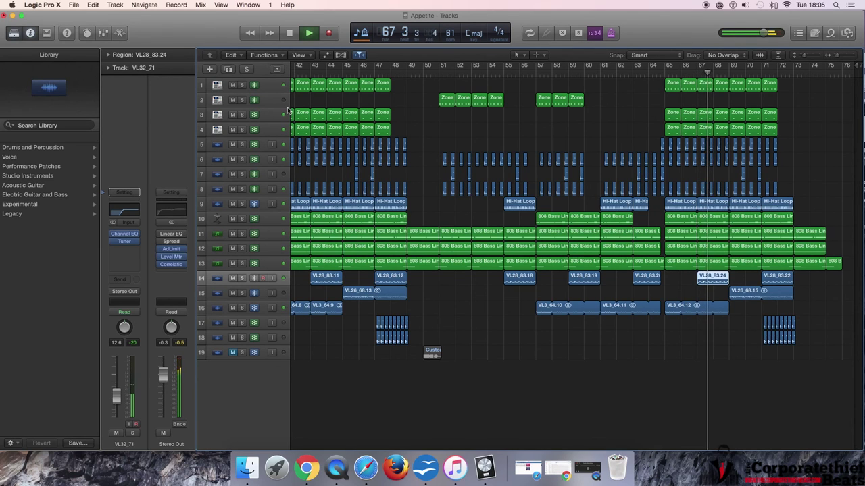
drag(291, 111, 341, 102)
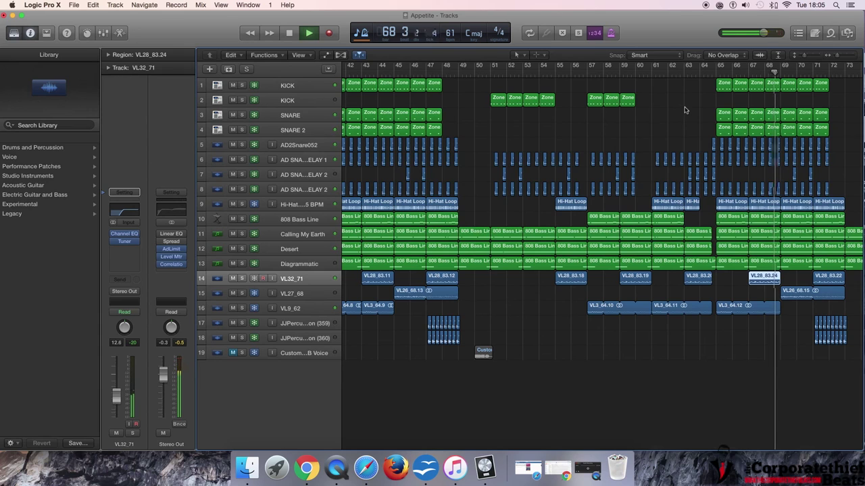
drag(839, 56, 831, 57)
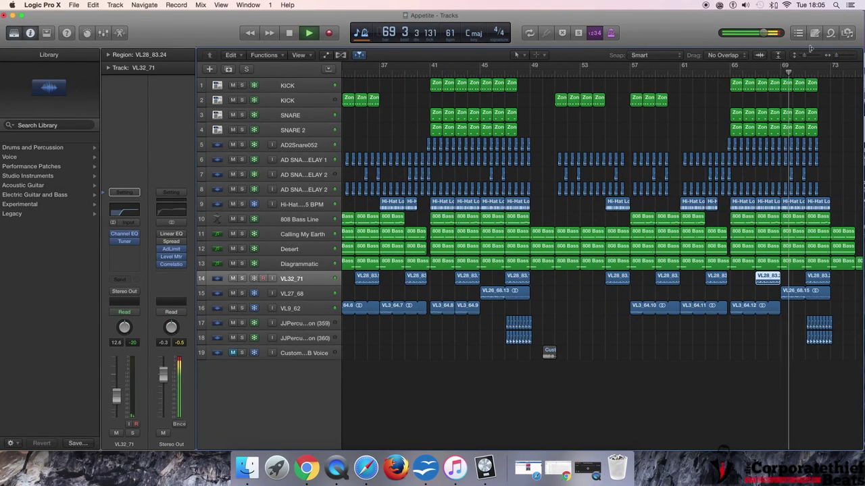
- Adjust the system output volume while the song's ending plays, finally fading it down to nearly silent
click(745, 5)
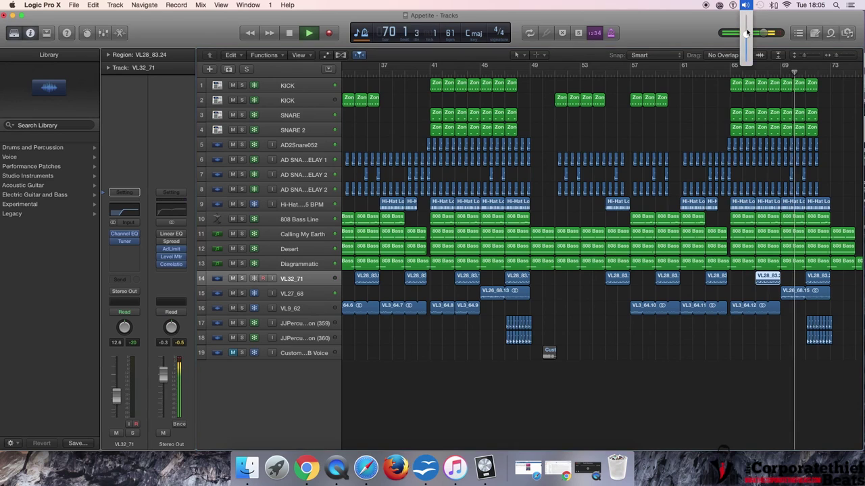
drag(748, 41, 748, 43)
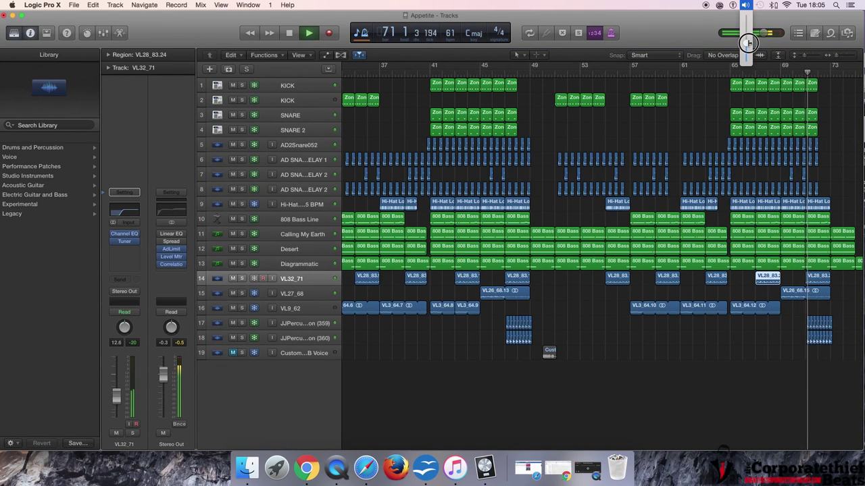
drag(748, 43, 749, 52)
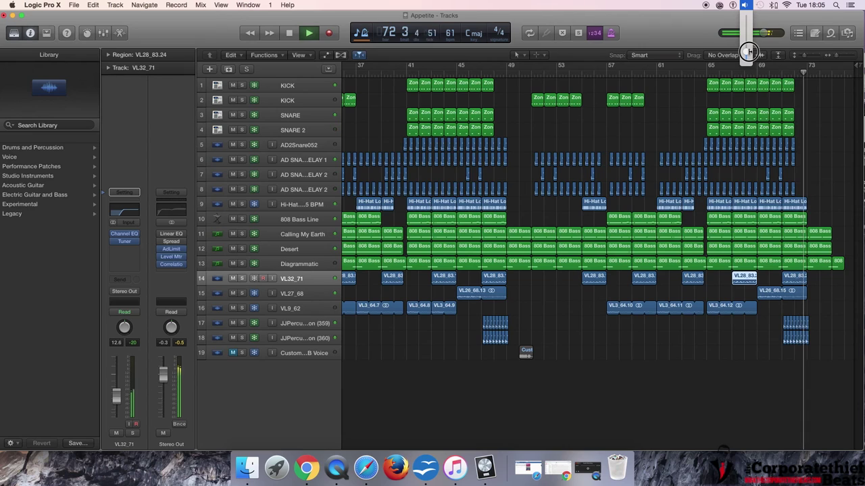
drag(748, 52, 749, 41)
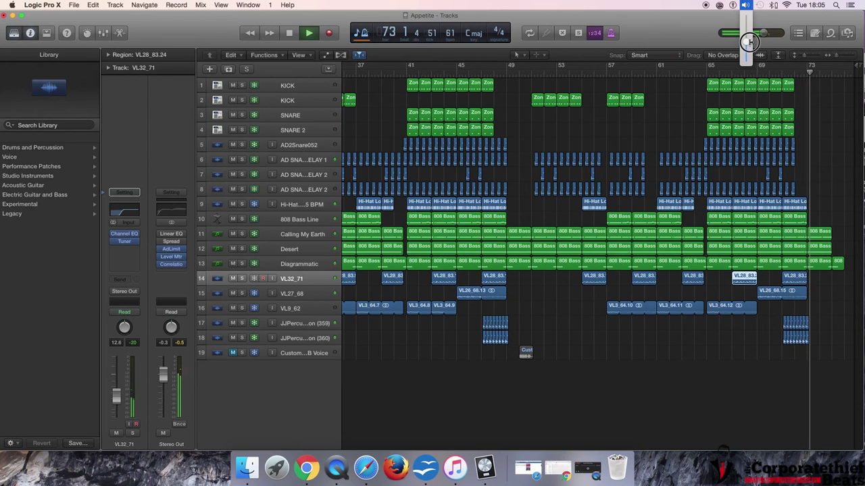
drag(749, 41, 750, 57)
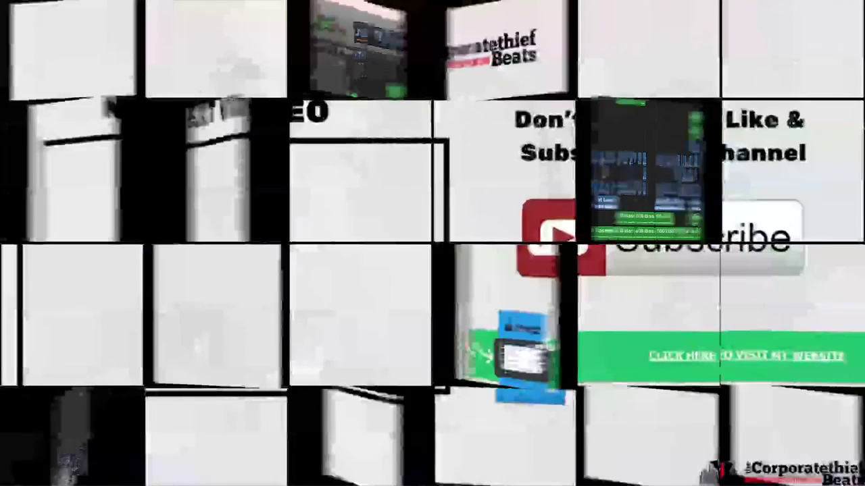